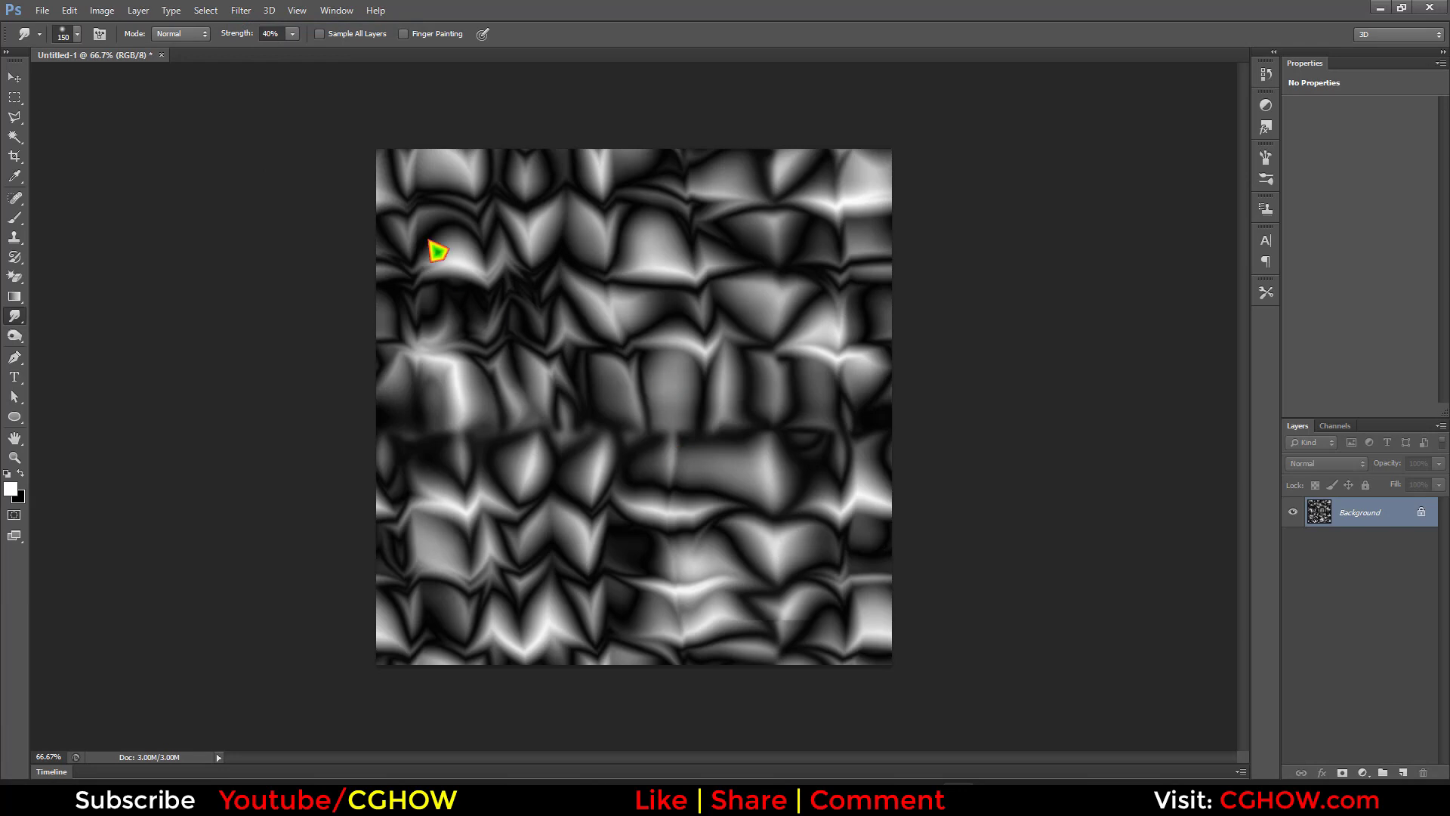
Step: Save the pattern image to the Desktop as a JPEG named noise_Texture, accepting the JPEG options
key(ctrl+shift+s)
click(559, 215)
click(759, 516)
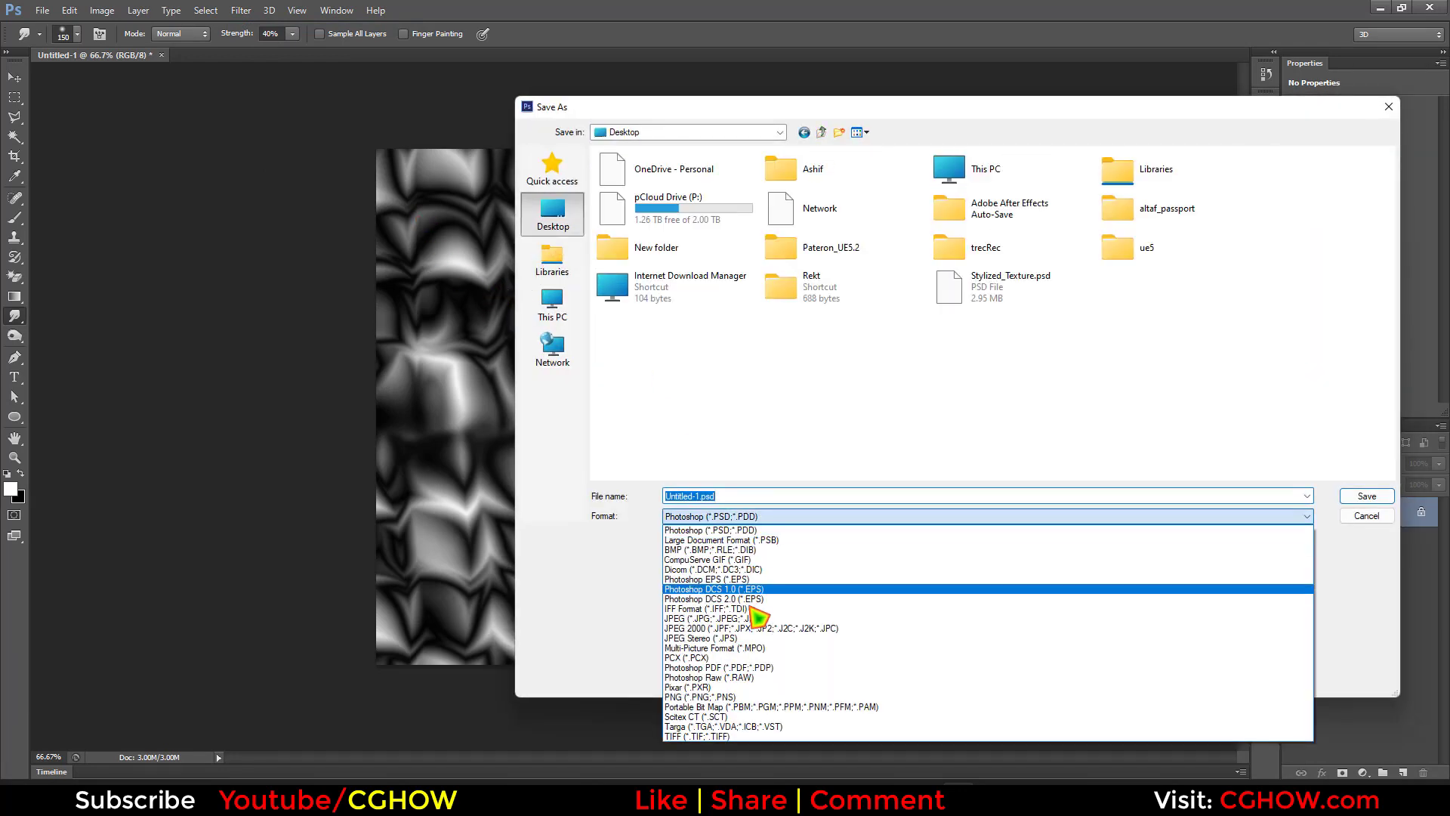
click(762, 620)
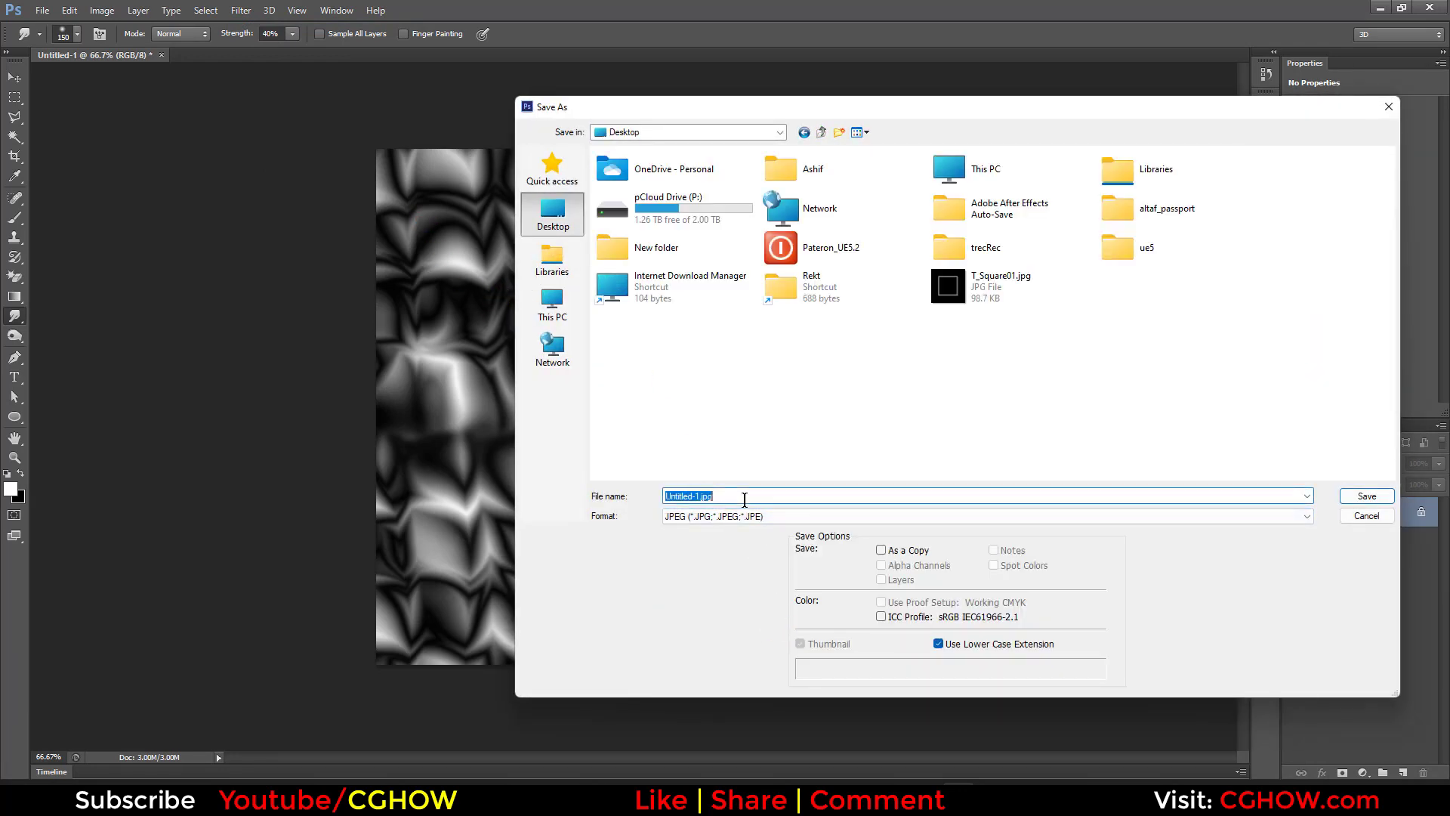
text(noise_Tes)
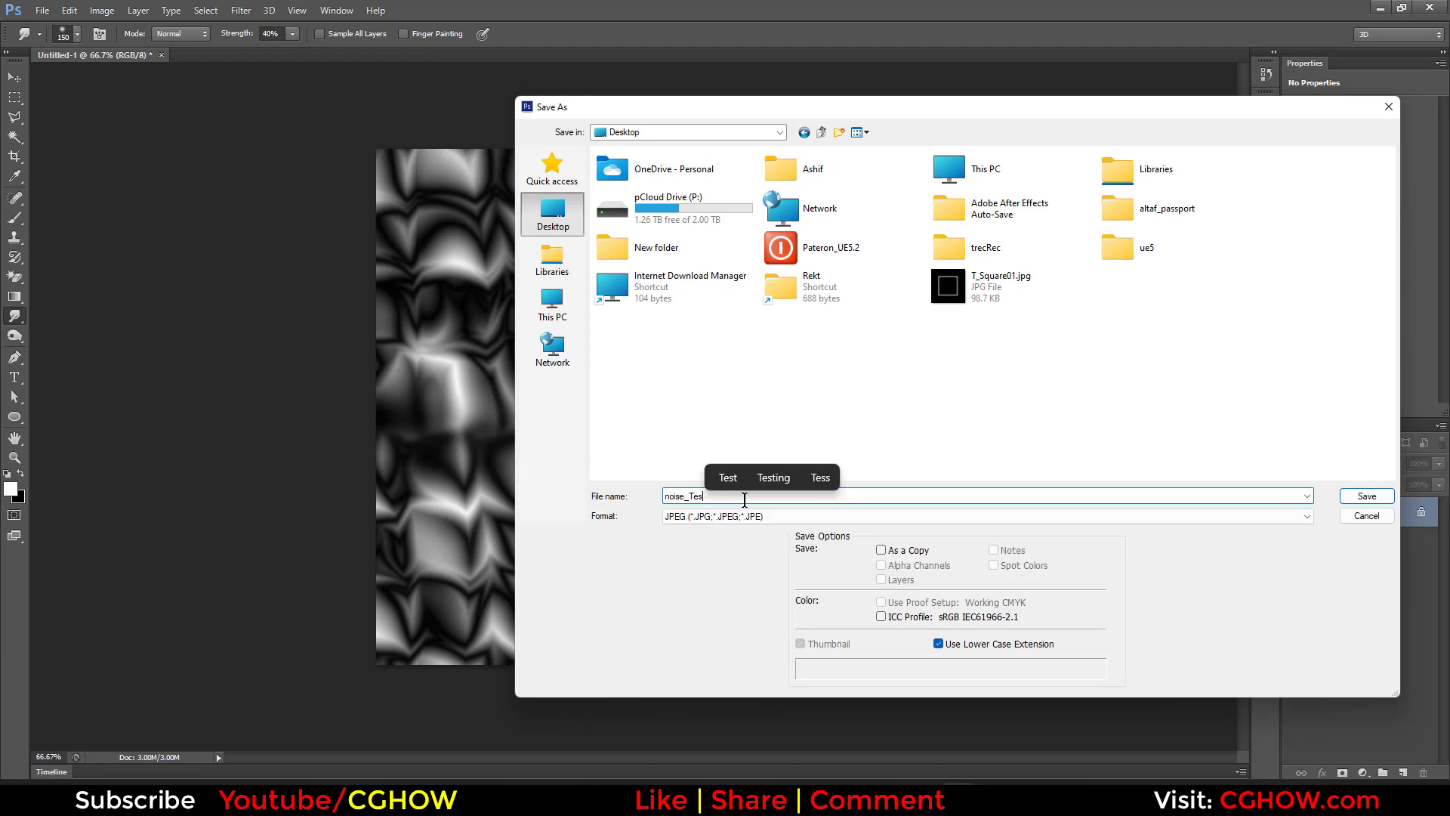
key(BackSpace)
text(xture)
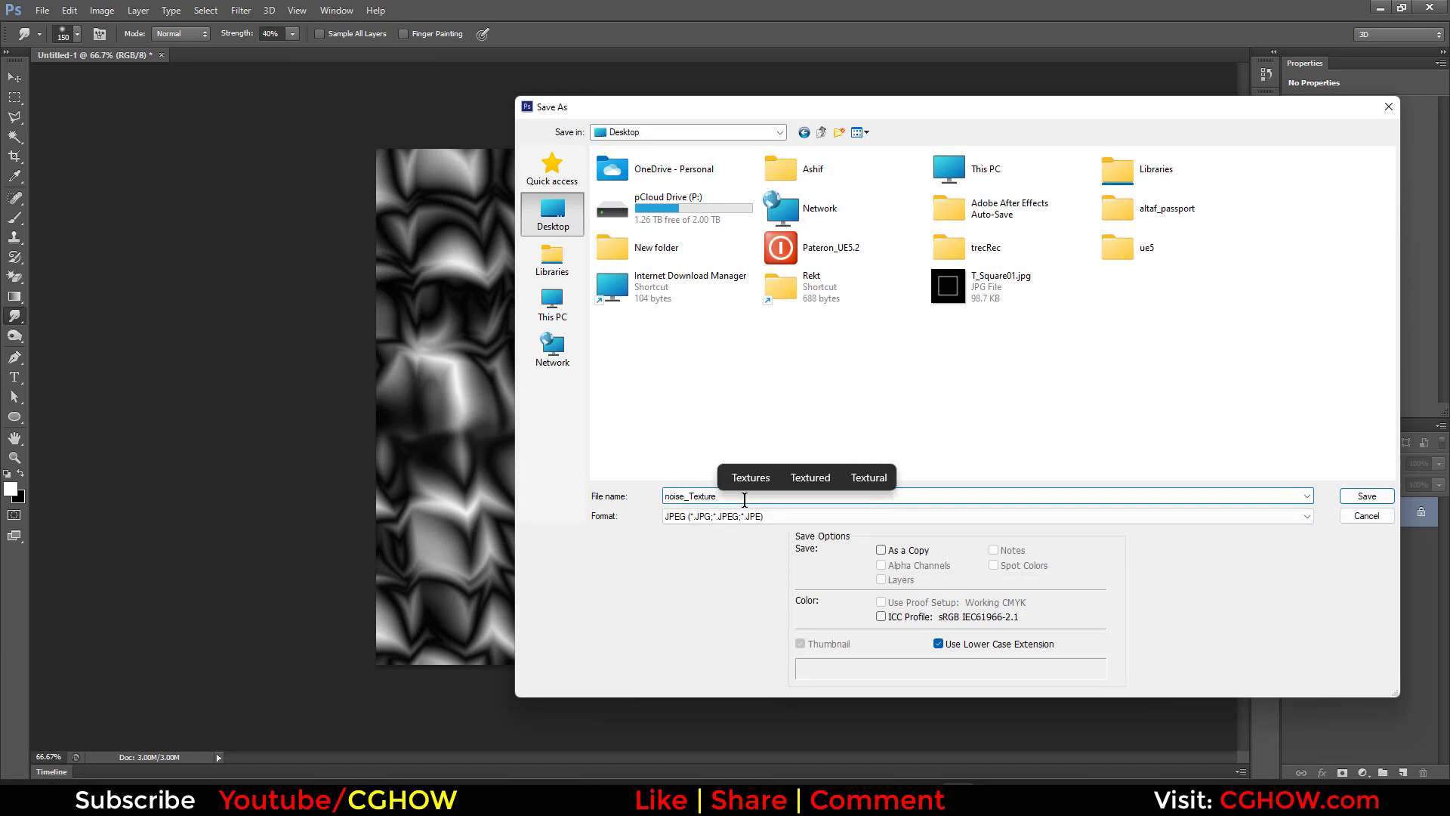
key(Return)
click(839, 219)
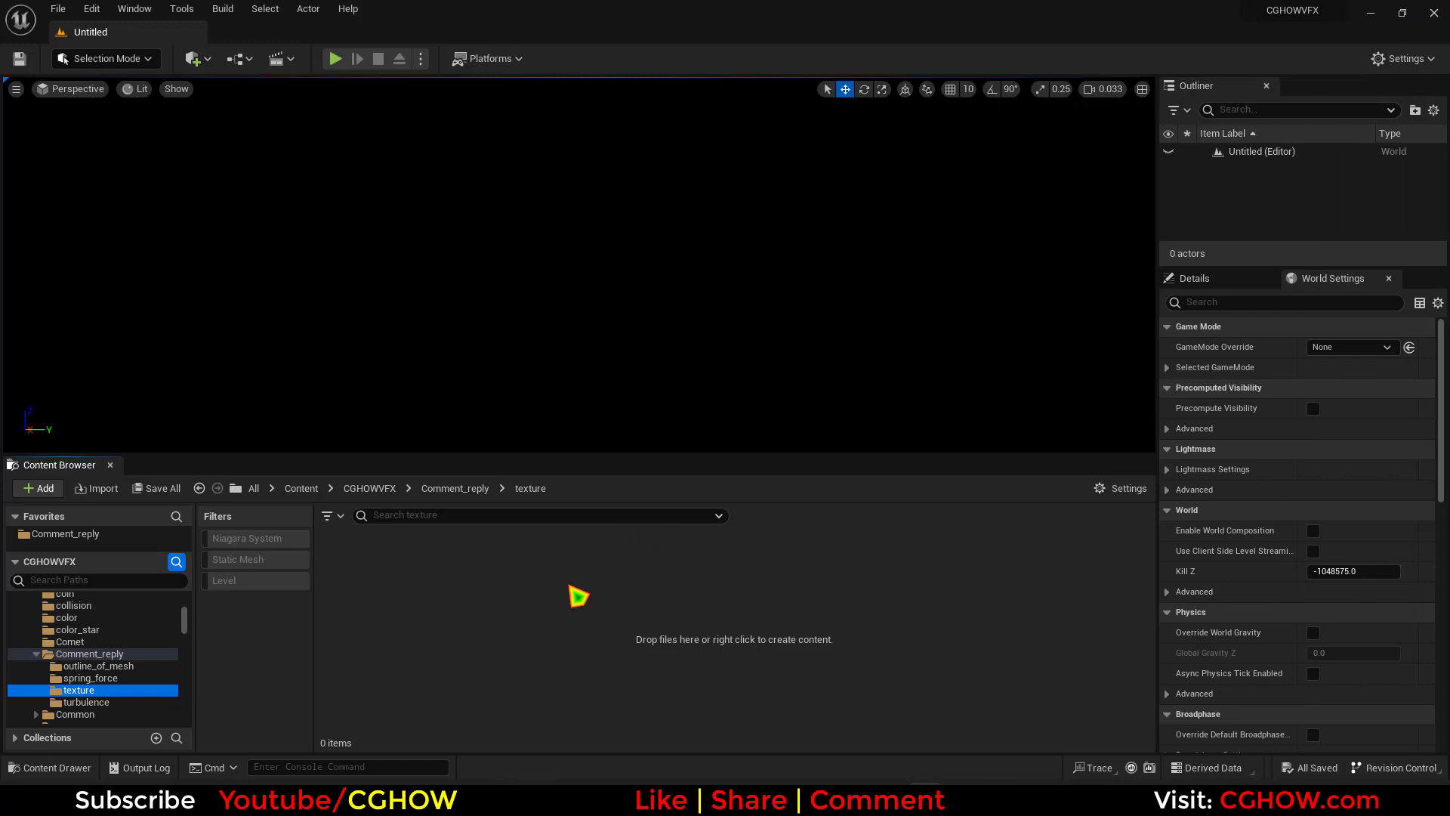
Step: In Unreal Editor, import noise_Texture.jpg from the Desktop into the Comment_reply/texture folder
right_click(576, 593)
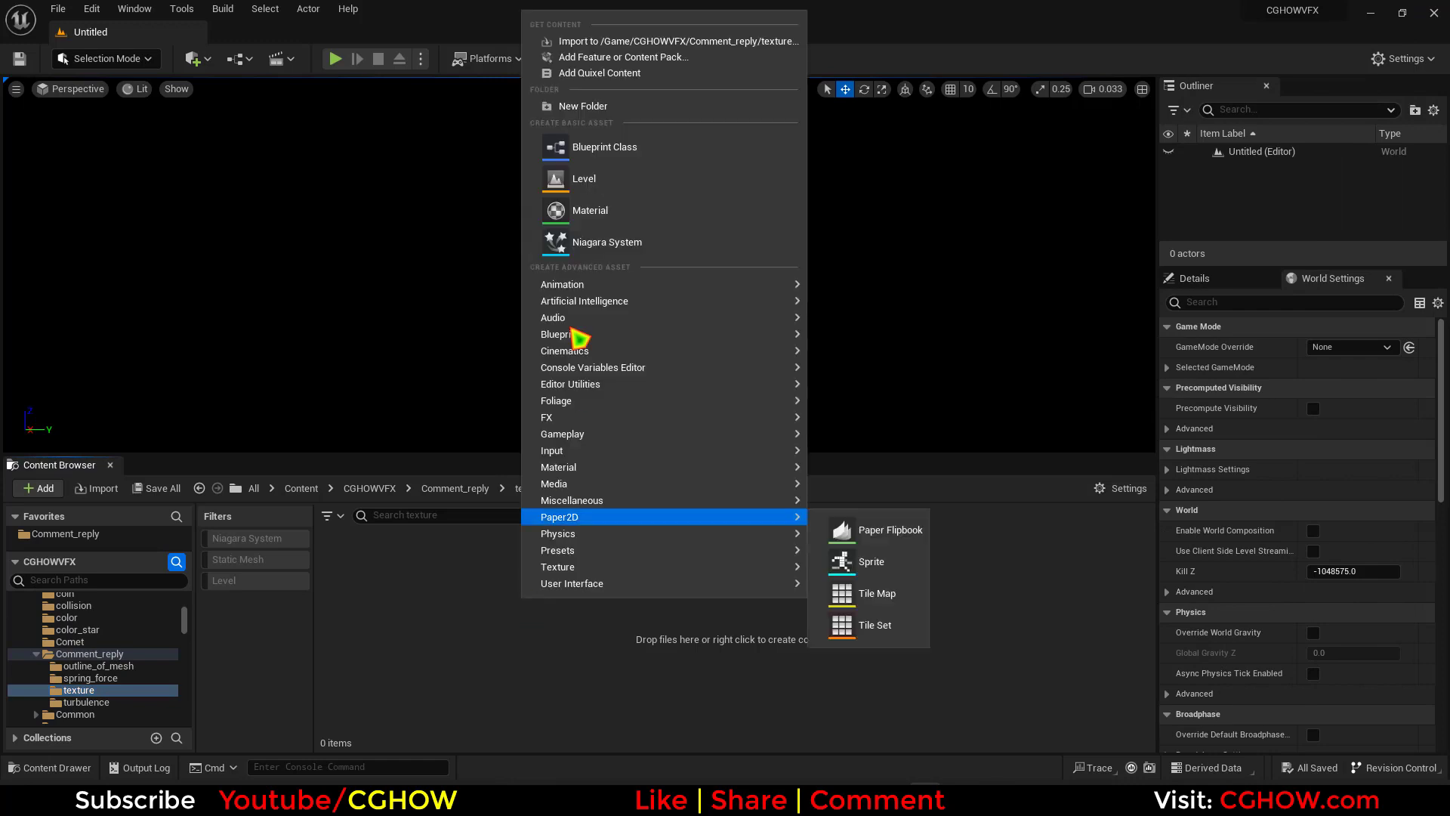
click(612, 40)
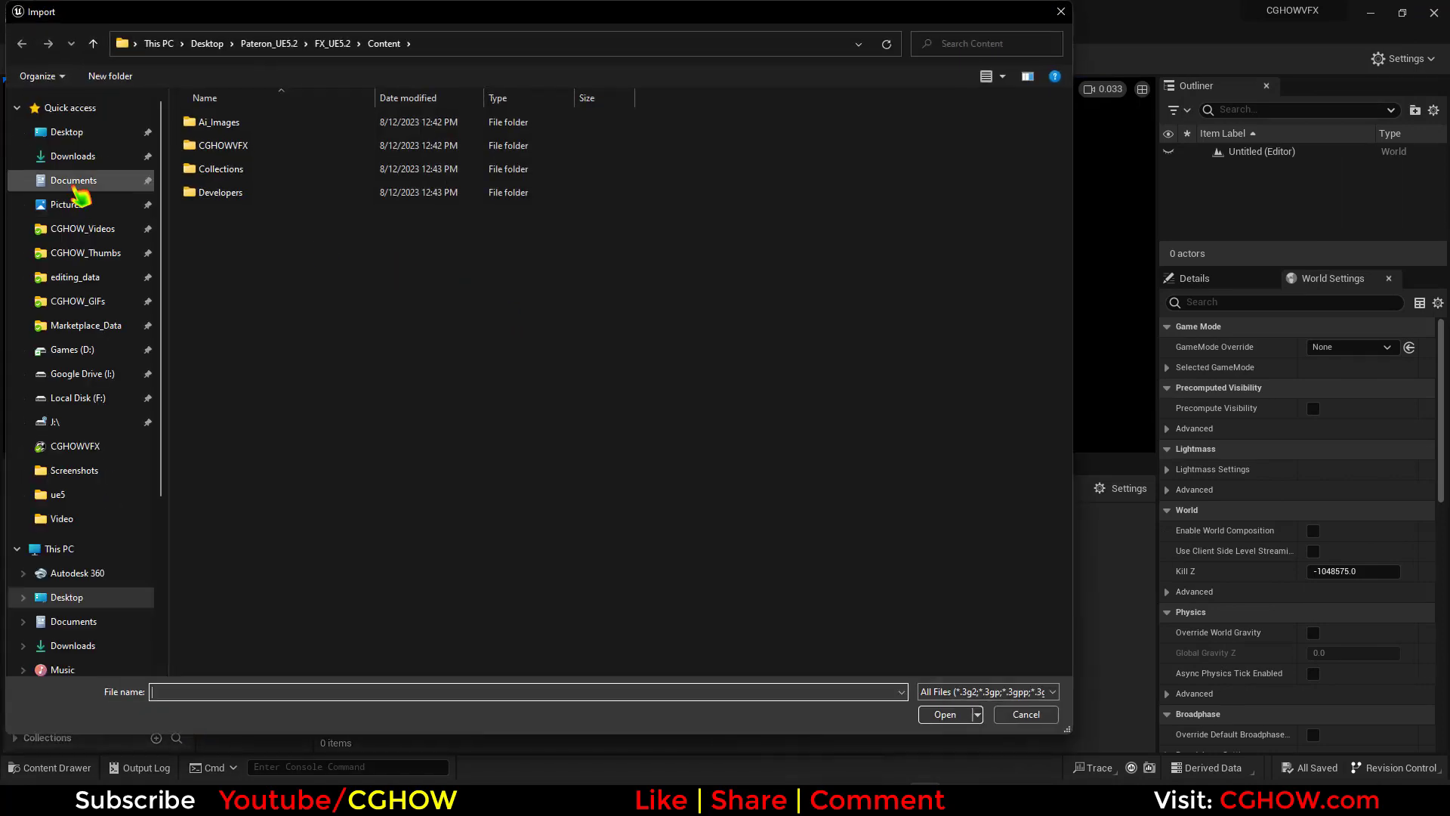
click(84, 132)
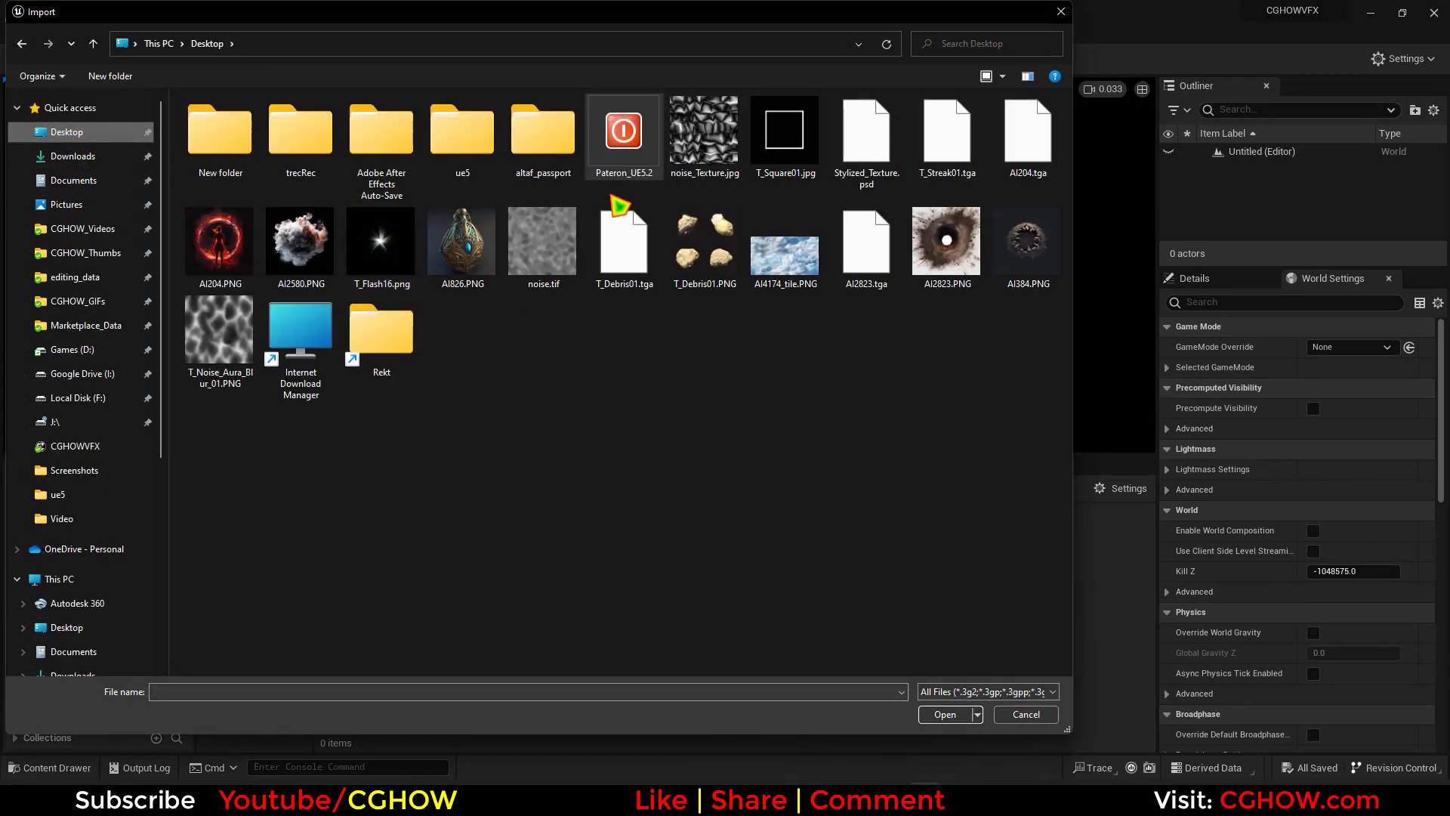
double_click(702, 130)
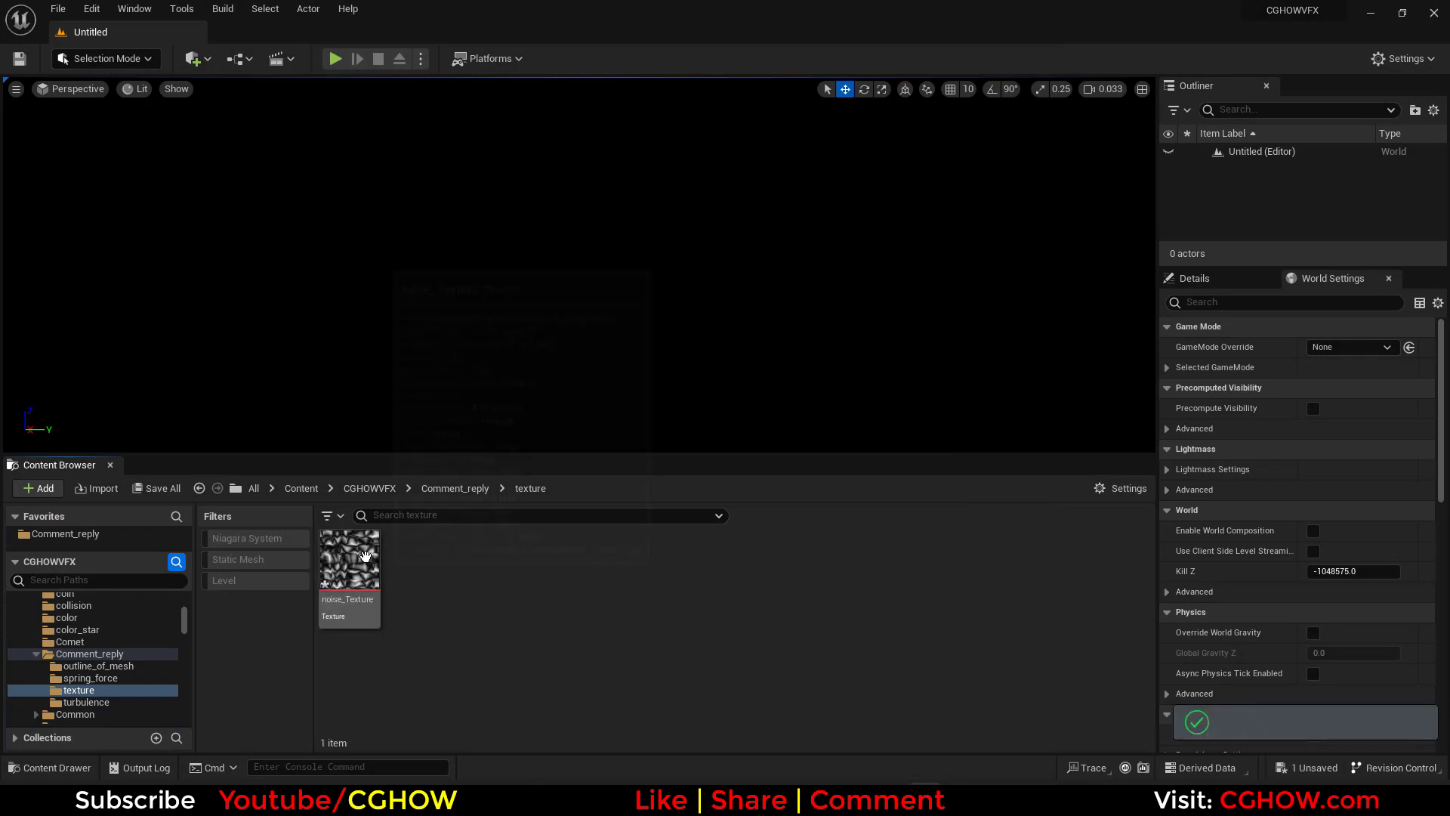
Step: Create a material from the imported noise_Texture, open it and show its preview on a plane
right_click(365, 557)
click(463, 42)
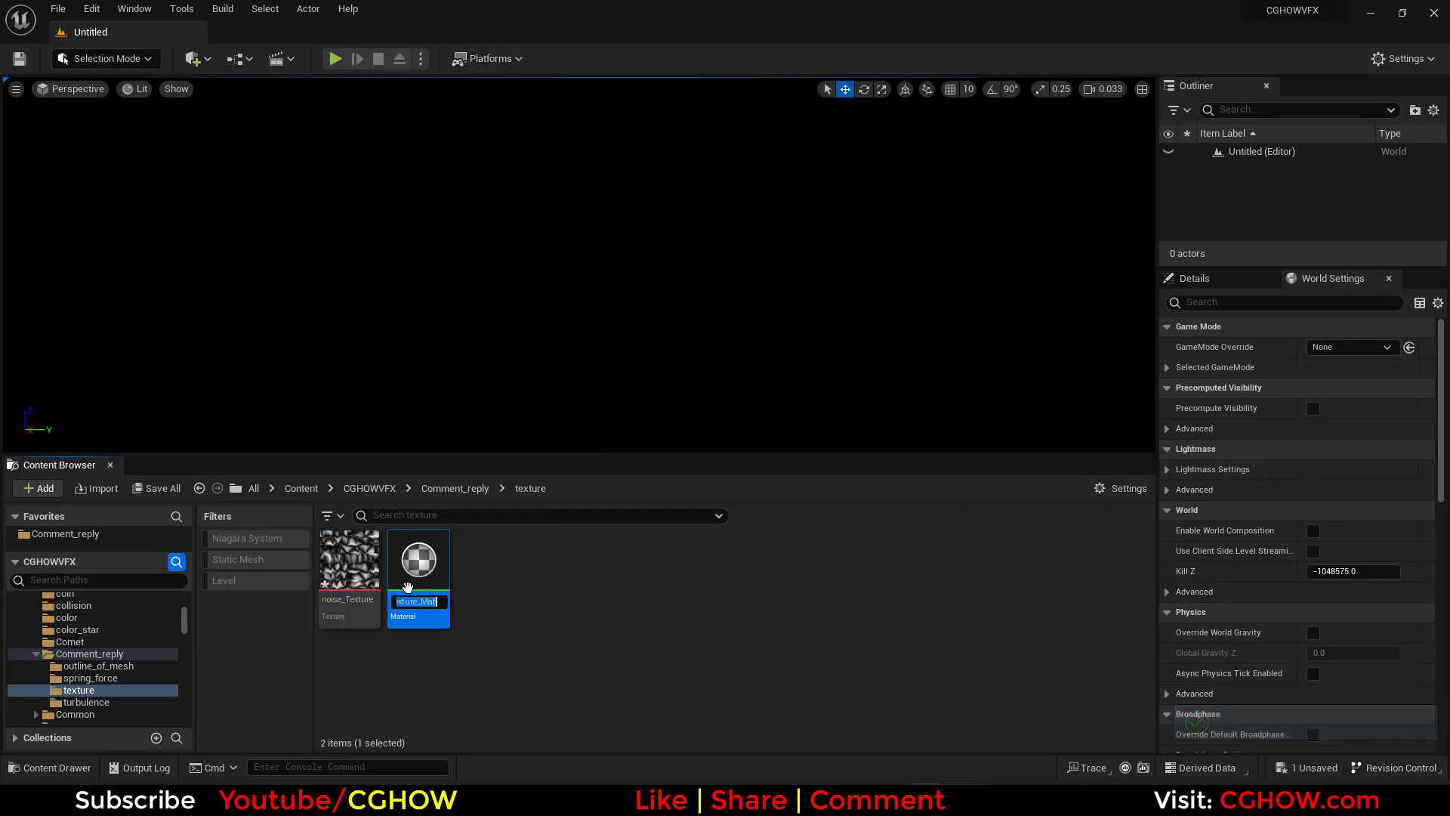
double_click(441, 604)
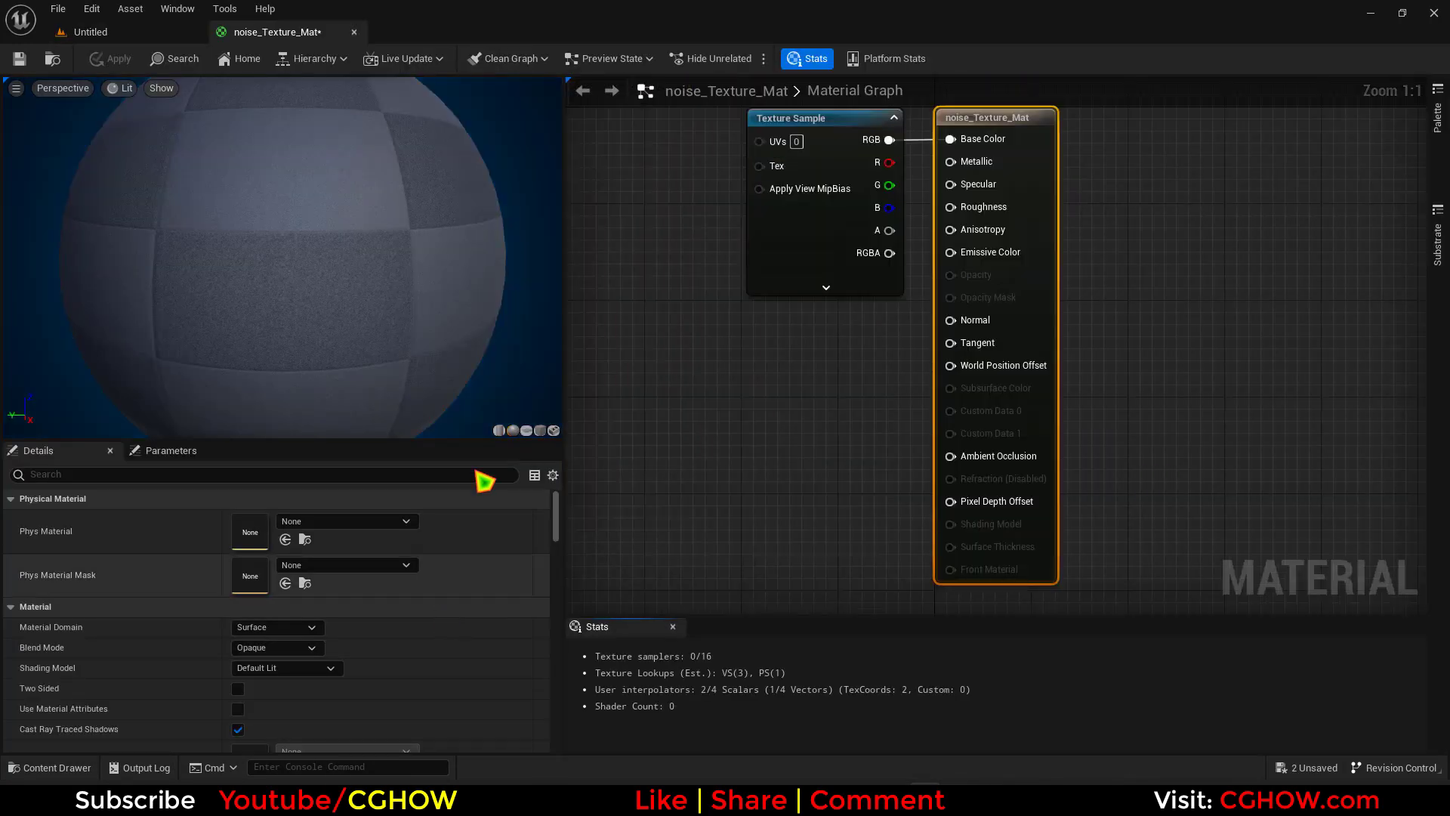
click(526, 430)
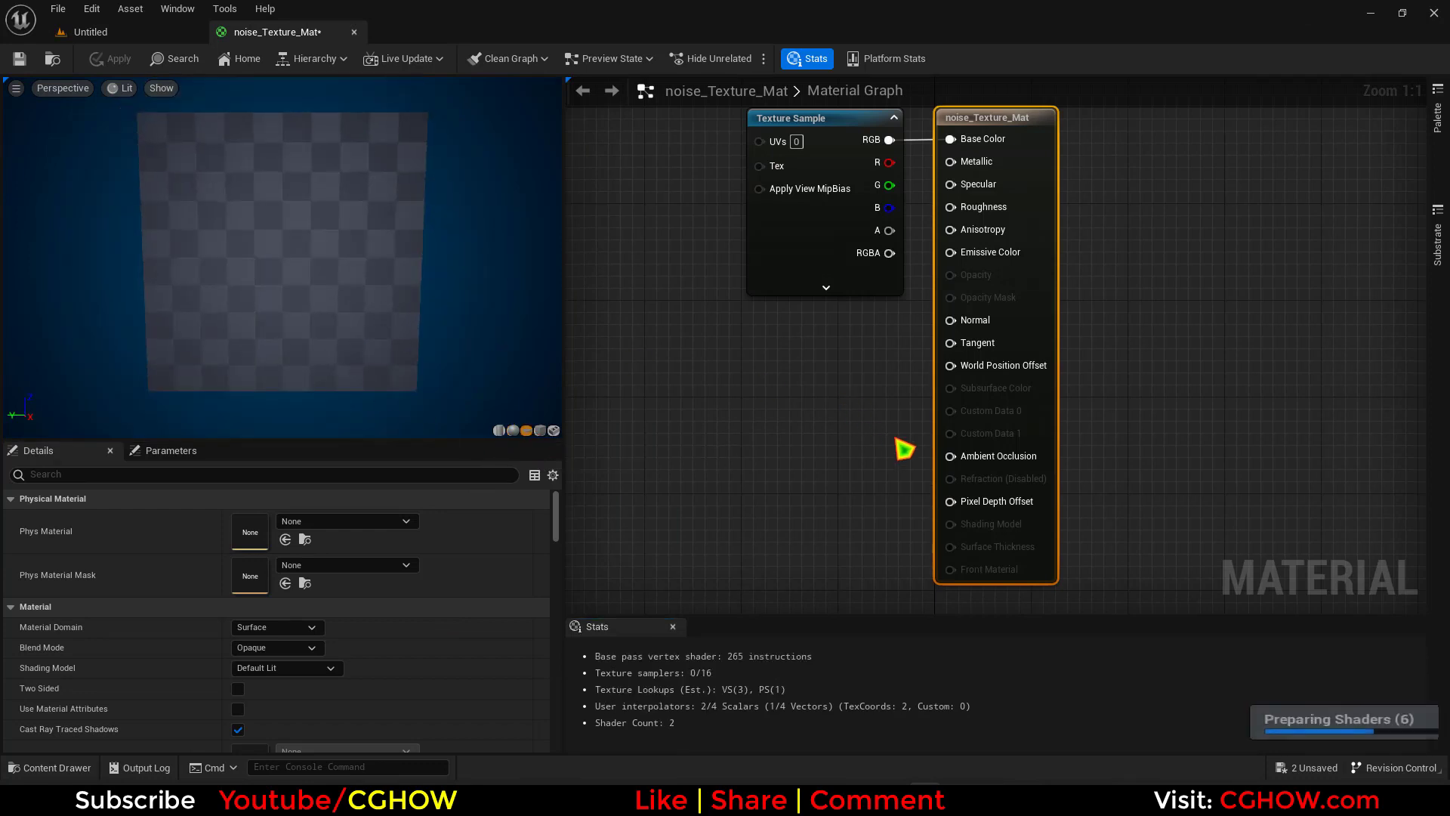
drag(373, 306, 452, 324)
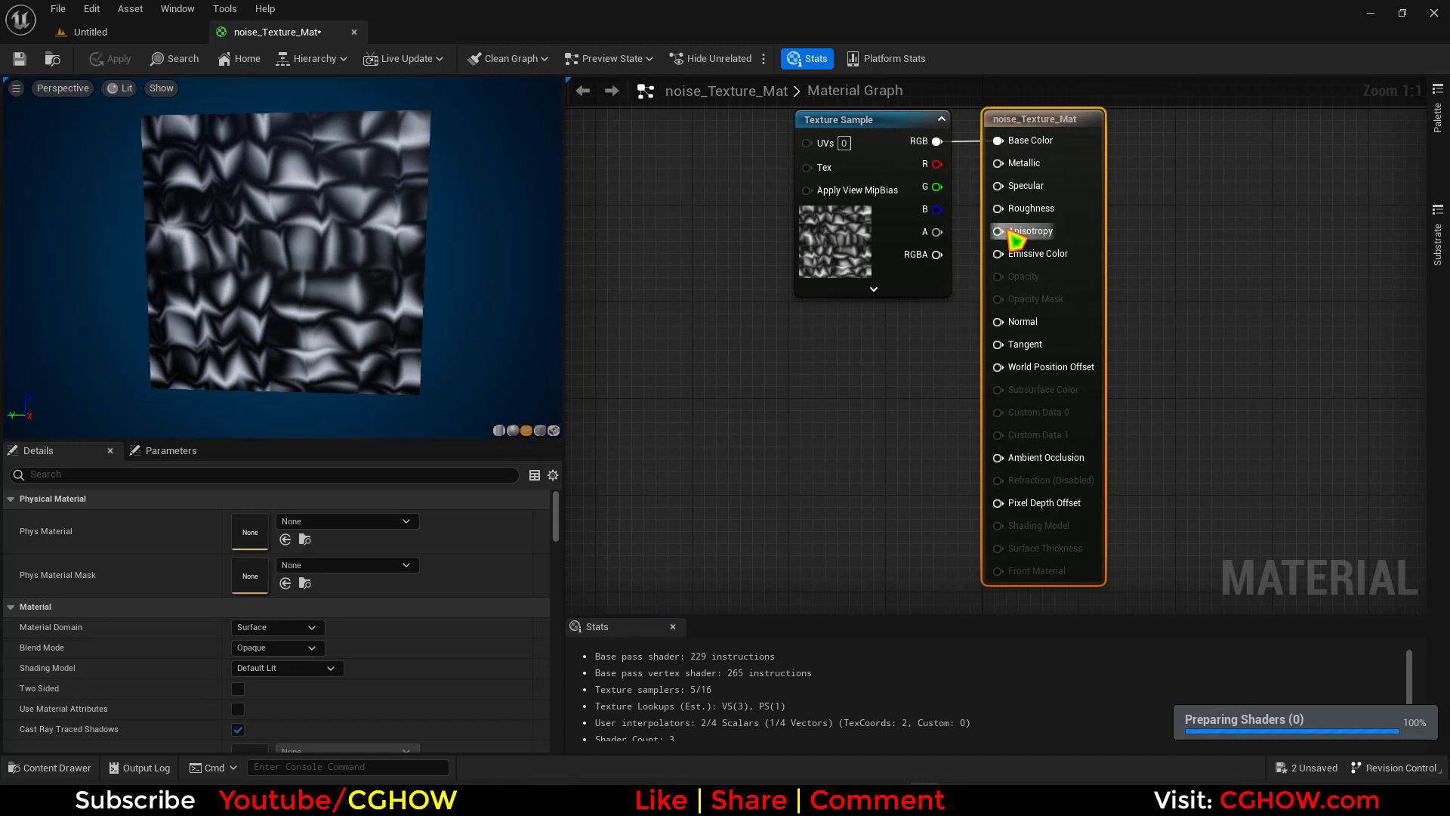
Step: Disable post processing in the material's preview scene settings and return to the material details
click(177, 454)
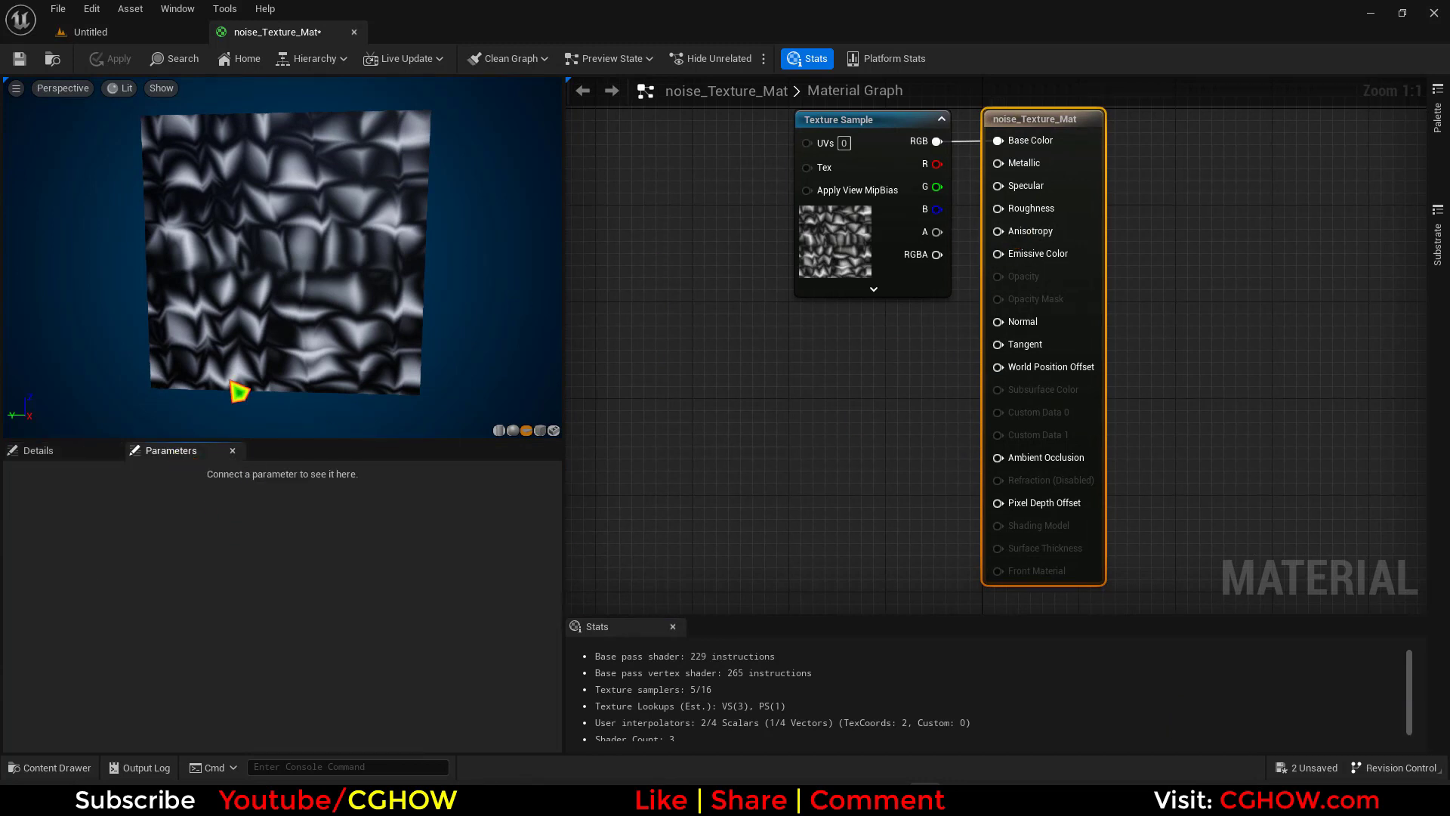
click(235, 453)
click(181, 12)
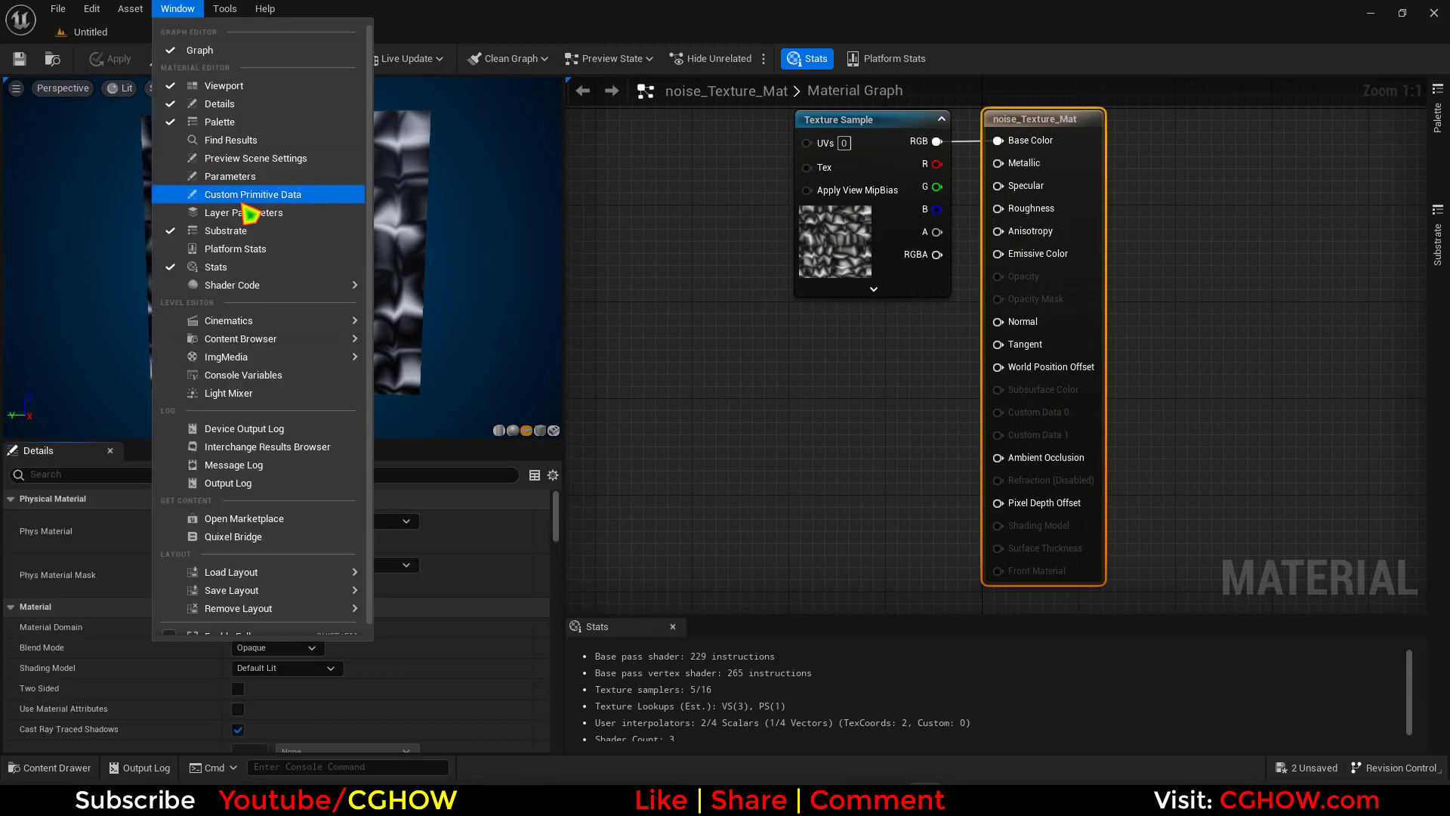
click(277, 179)
scroll(272, 609, down, 3)
click(238, 630)
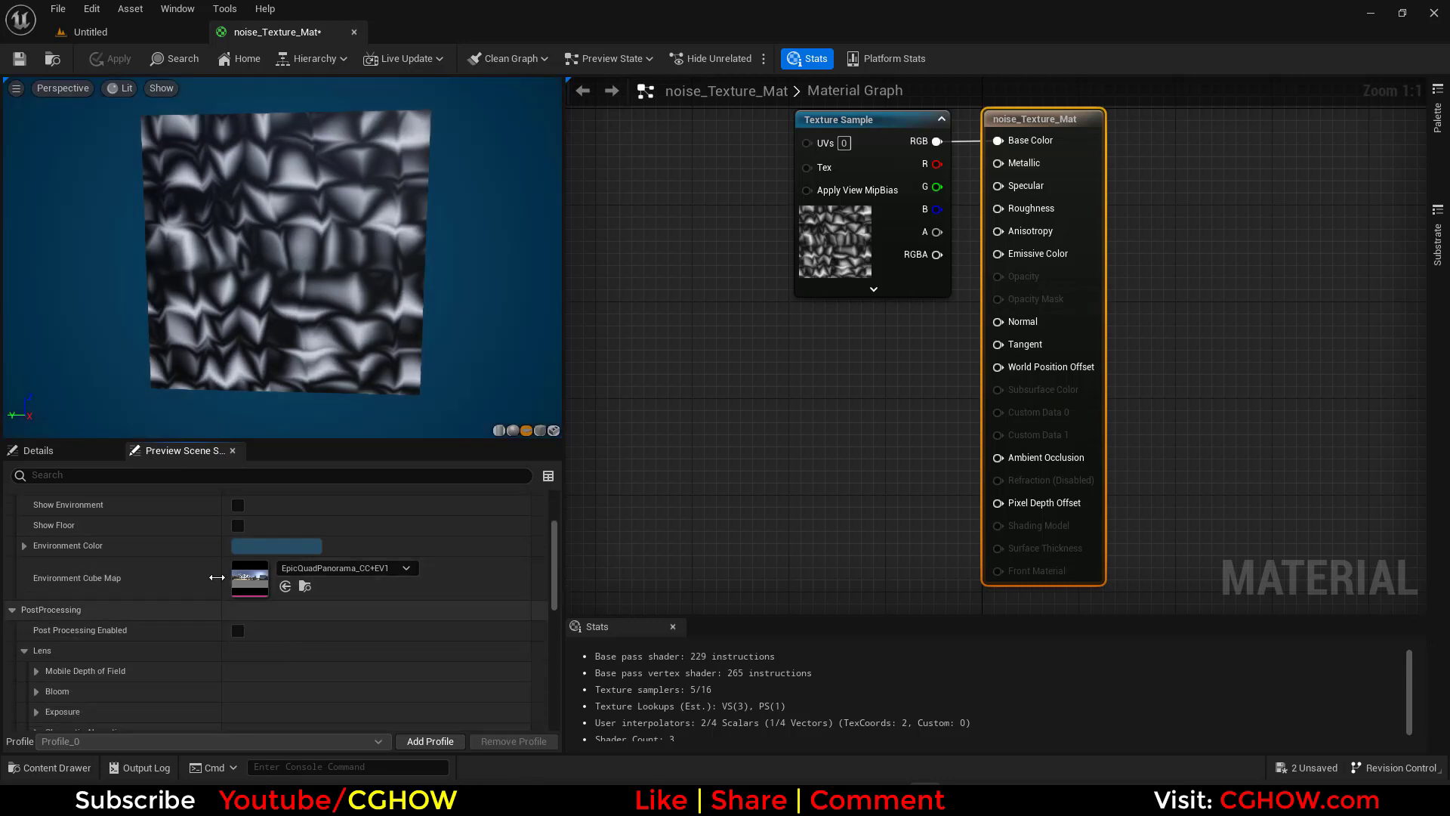
click(50, 453)
mouse_move(285, 297)
mouse_down()
mouse_move(317, 298)
mouse_move(253, 297)
mouse_move(303, 298)
mouse_up()
drag(148, 201, 131, 224)
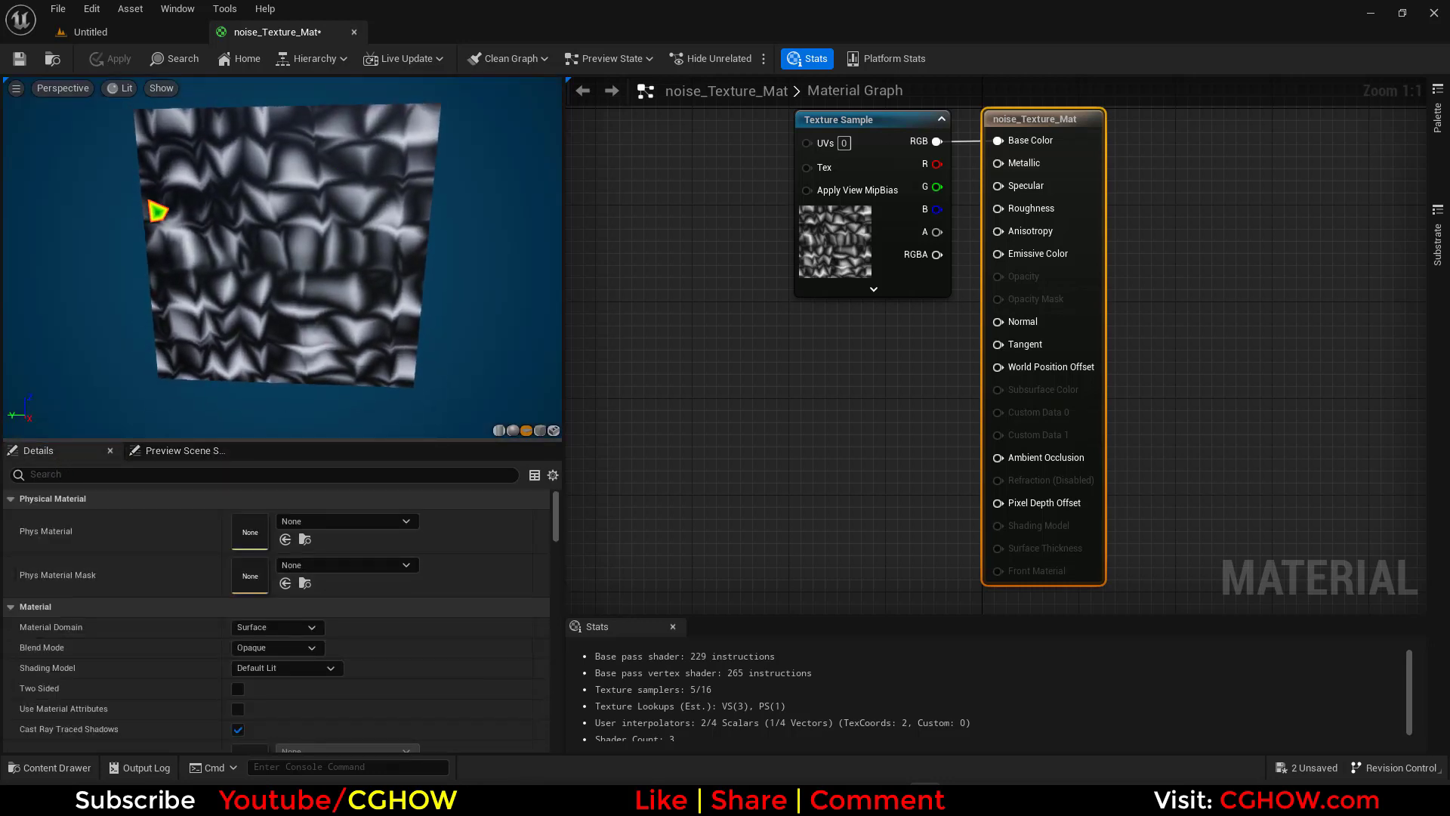
Step: Move the Texture Sample away from the output node and connect its RGB to Emissive Color instead of Base Color
right_drag(846, 375, 965, 395)
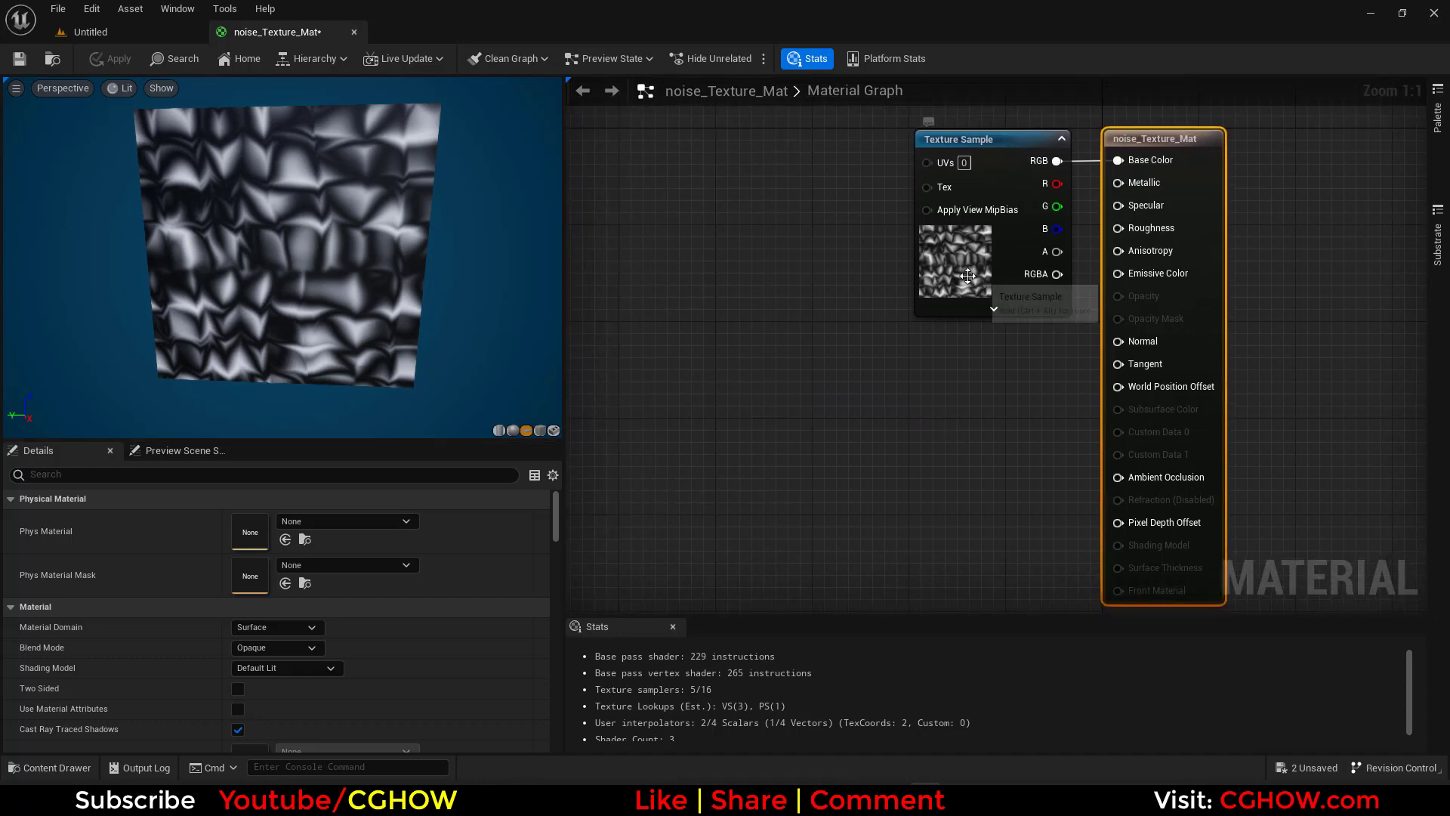
drag(968, 276, 864, 385)
drag(1140, 287, 1142, 281)
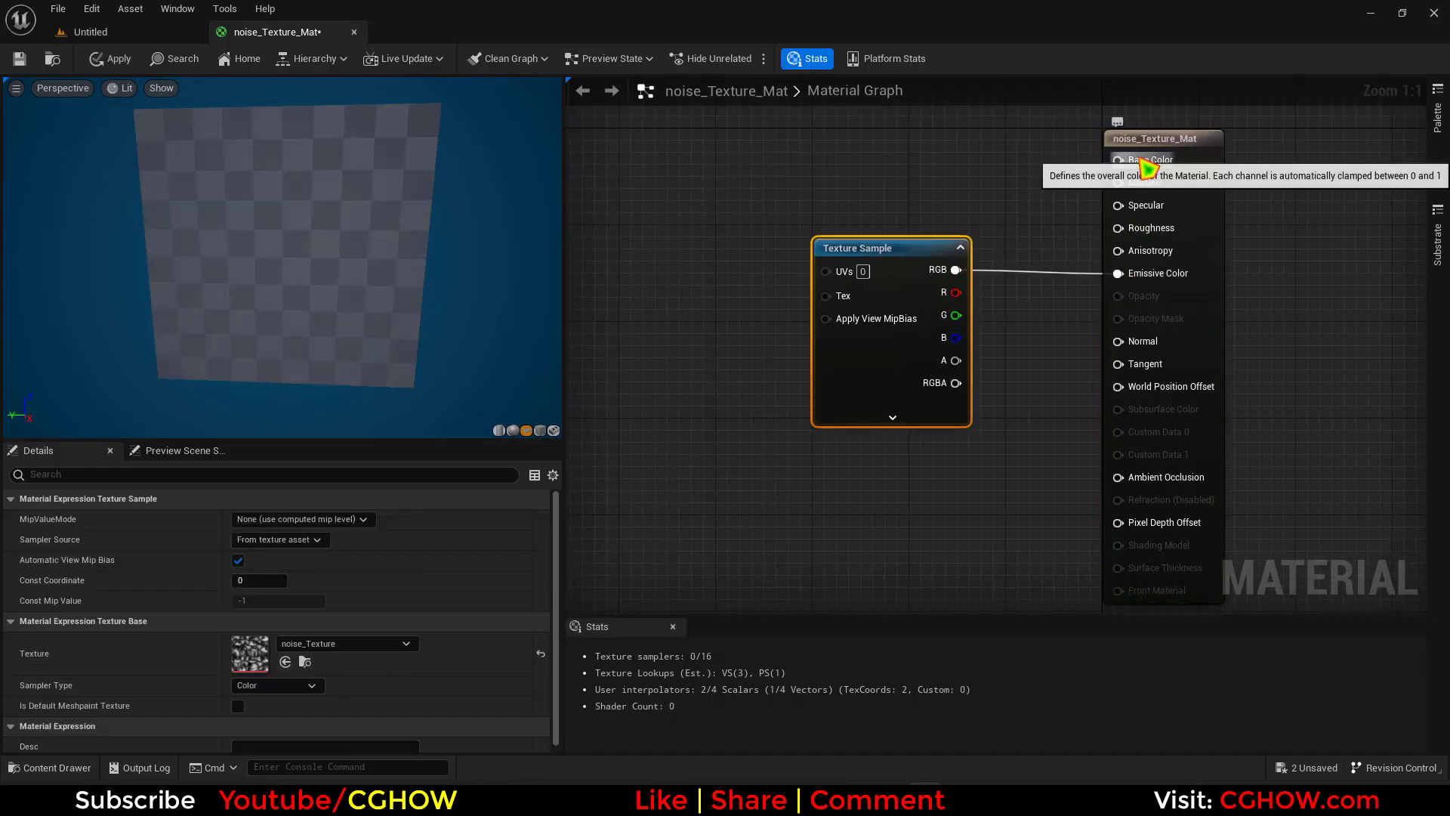
Step: Feed the Texture Sample's UVs from a new TexCoord node with UTiling and VTiling set to 0.3
right_drag(744, 301, 851, 301)
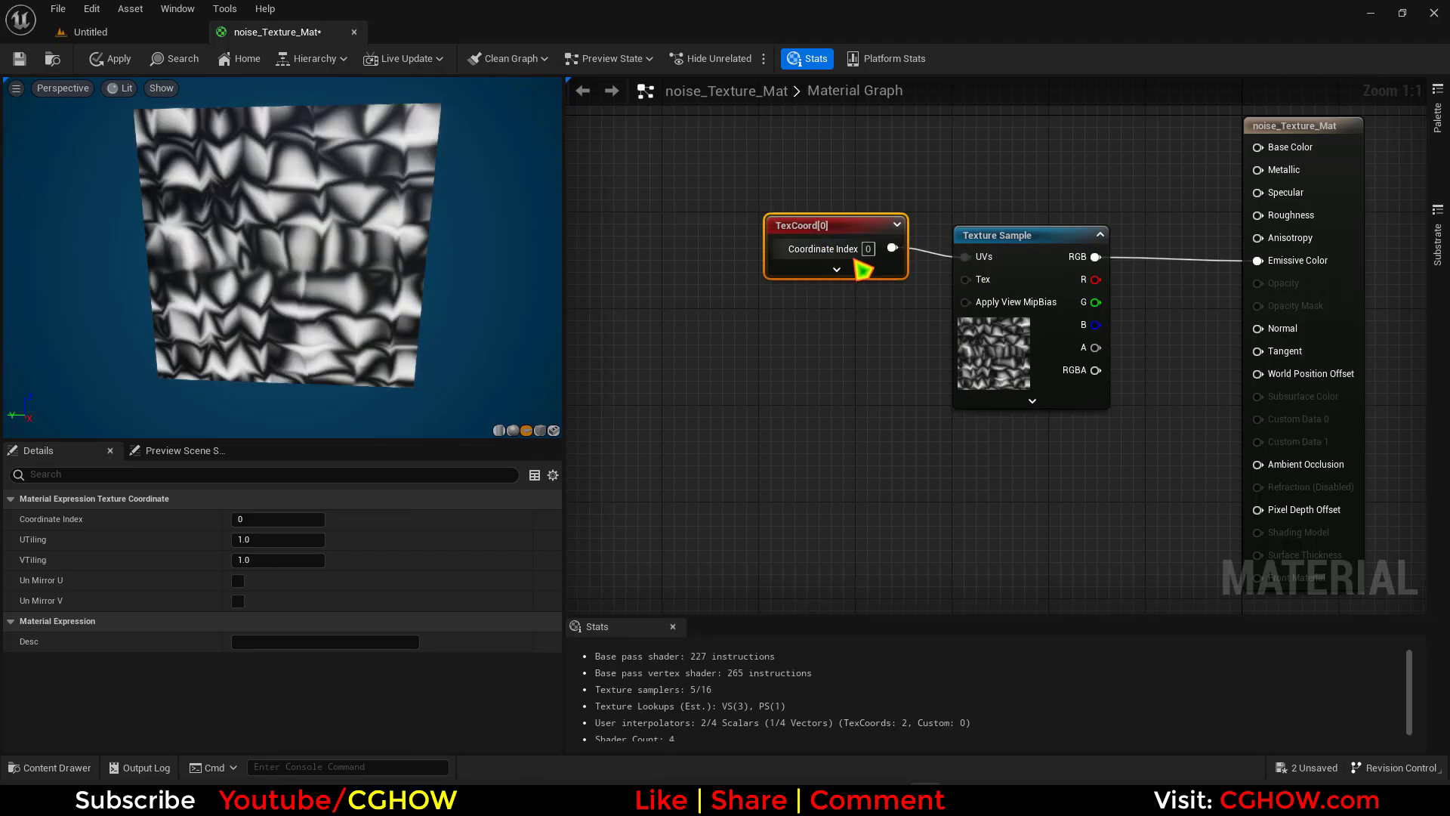
click(266, 539)
text(0.3)
click(266, 560)
text(0.3)
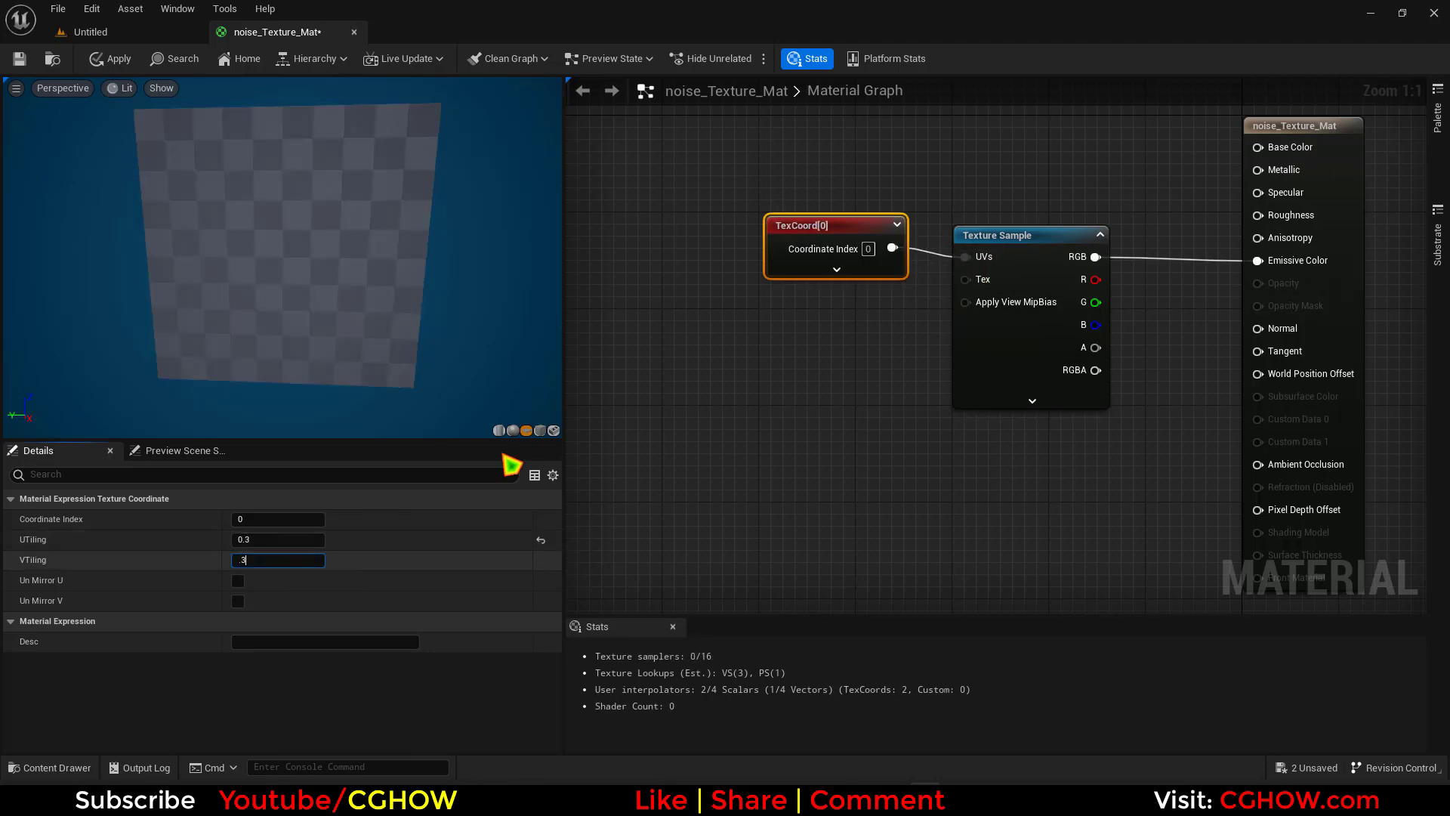
key(Return)
drag(836, 227, 844, 243)
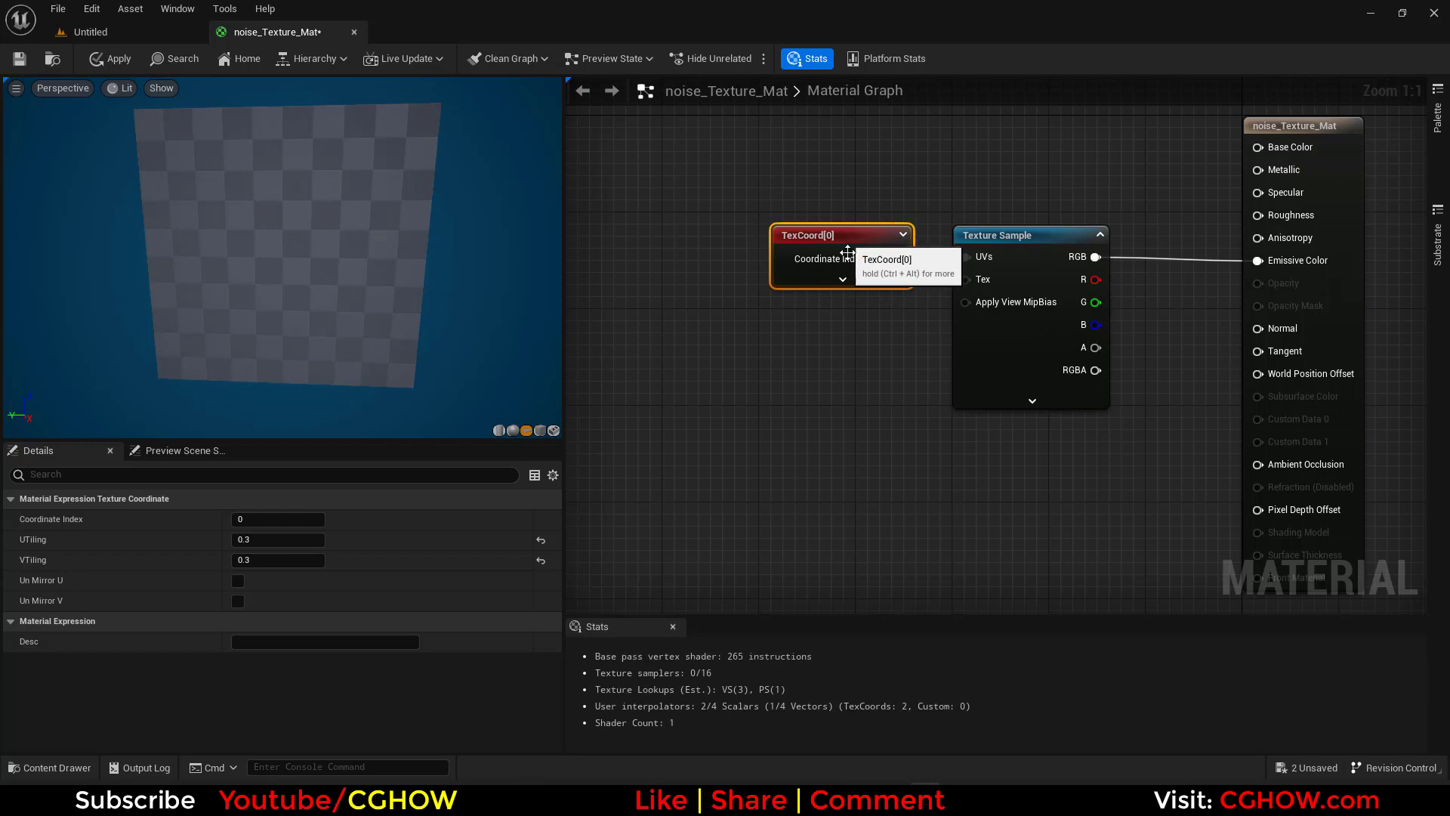
right_drag(834, 348, 704, 347)
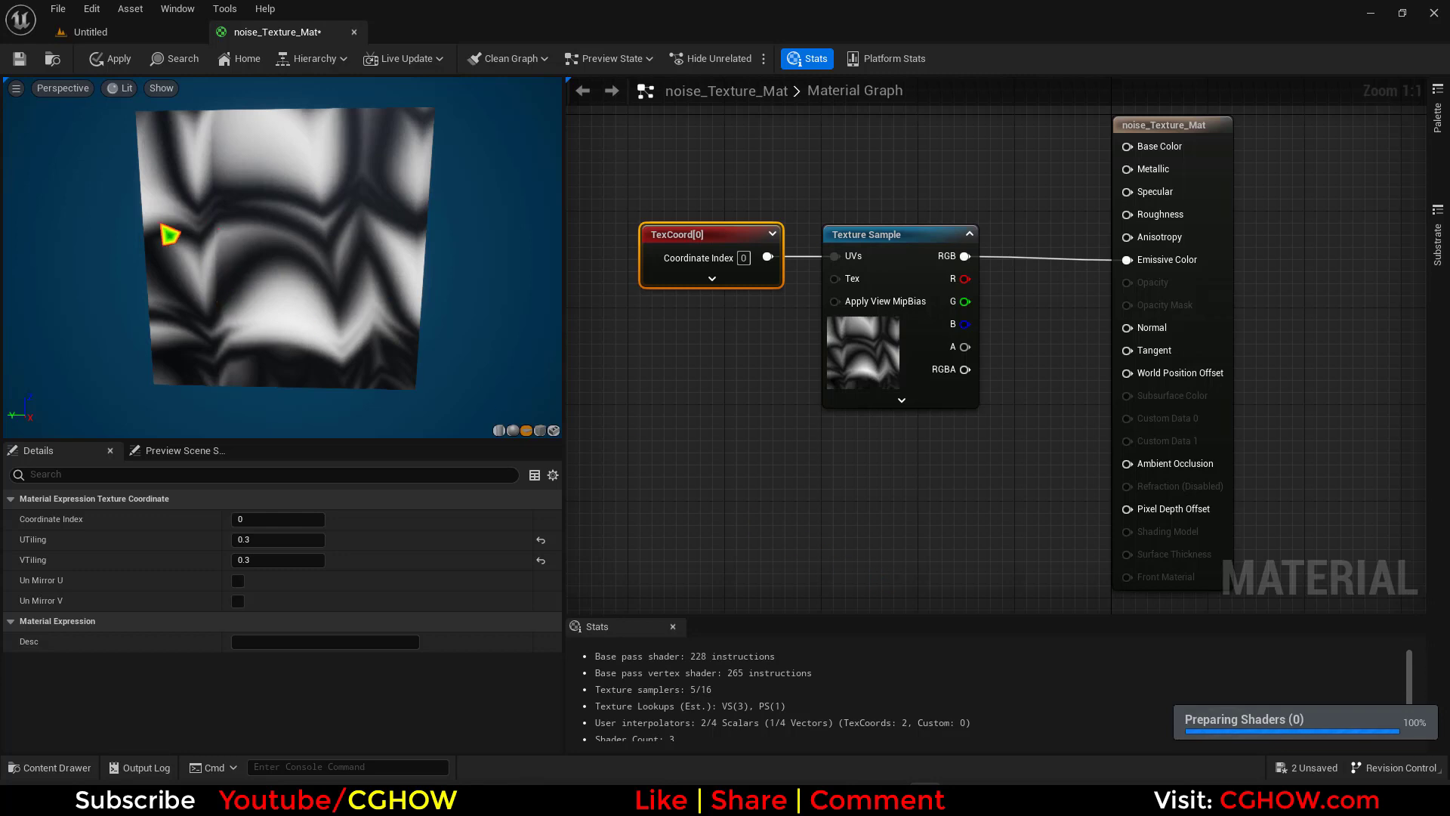
Step: Make room in the graph by moving the output node and add a second TexCoord node below the first
right_drag(769, 502, 758, 424)
click(1323, 178)
drag(1322, 177, 1334, 179)
right_drag(823, 400, 828, 460)
click(742, 485)
key(u)
click(598, 472)
right_drag(728, 465, 838, 413)
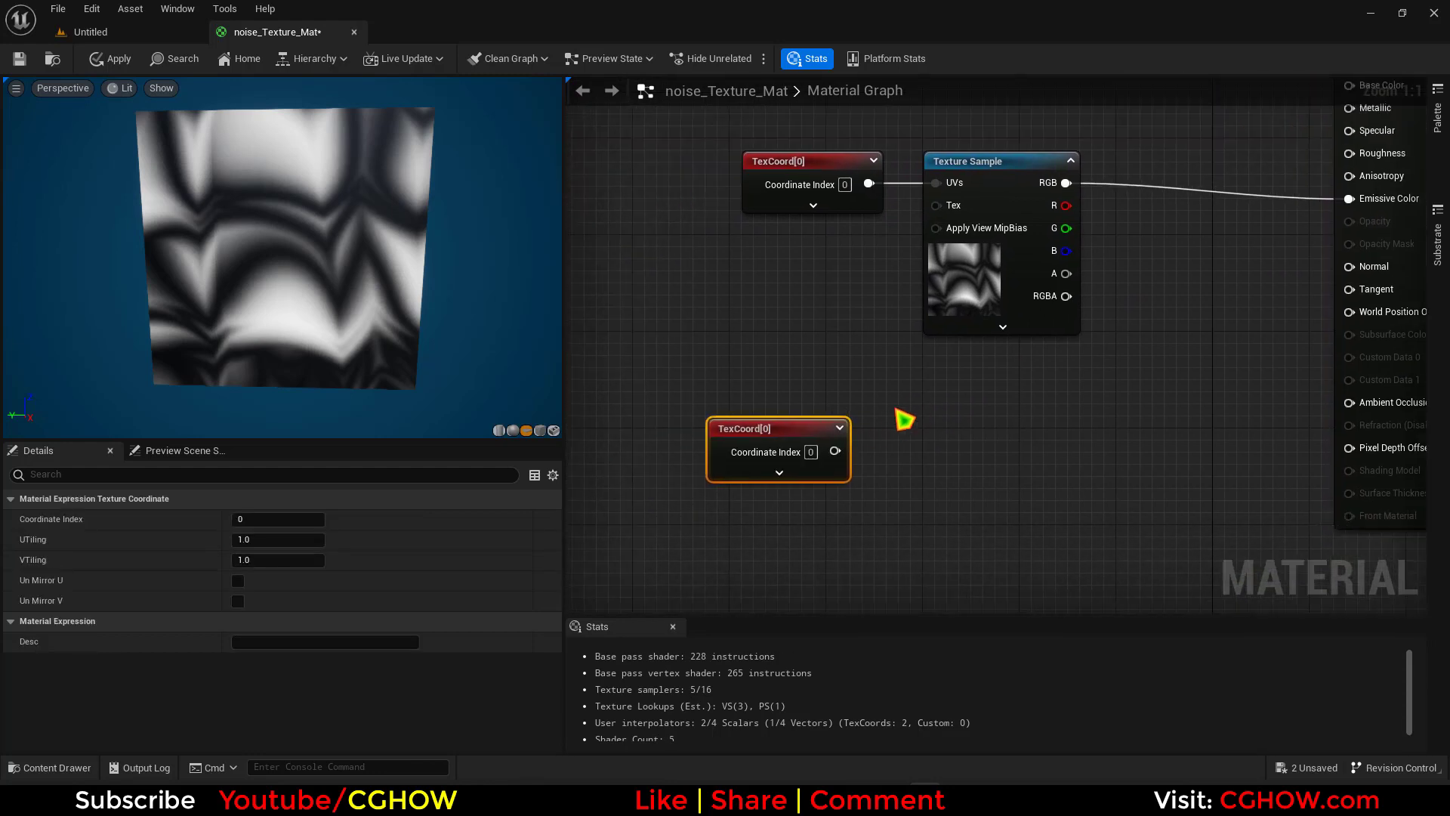
Step: Add a component mask after the second TexCoord, keep only its G channel and preview it
key(shift+c)
shift+click(896, 409)
drag(839, 452, 932, 427)
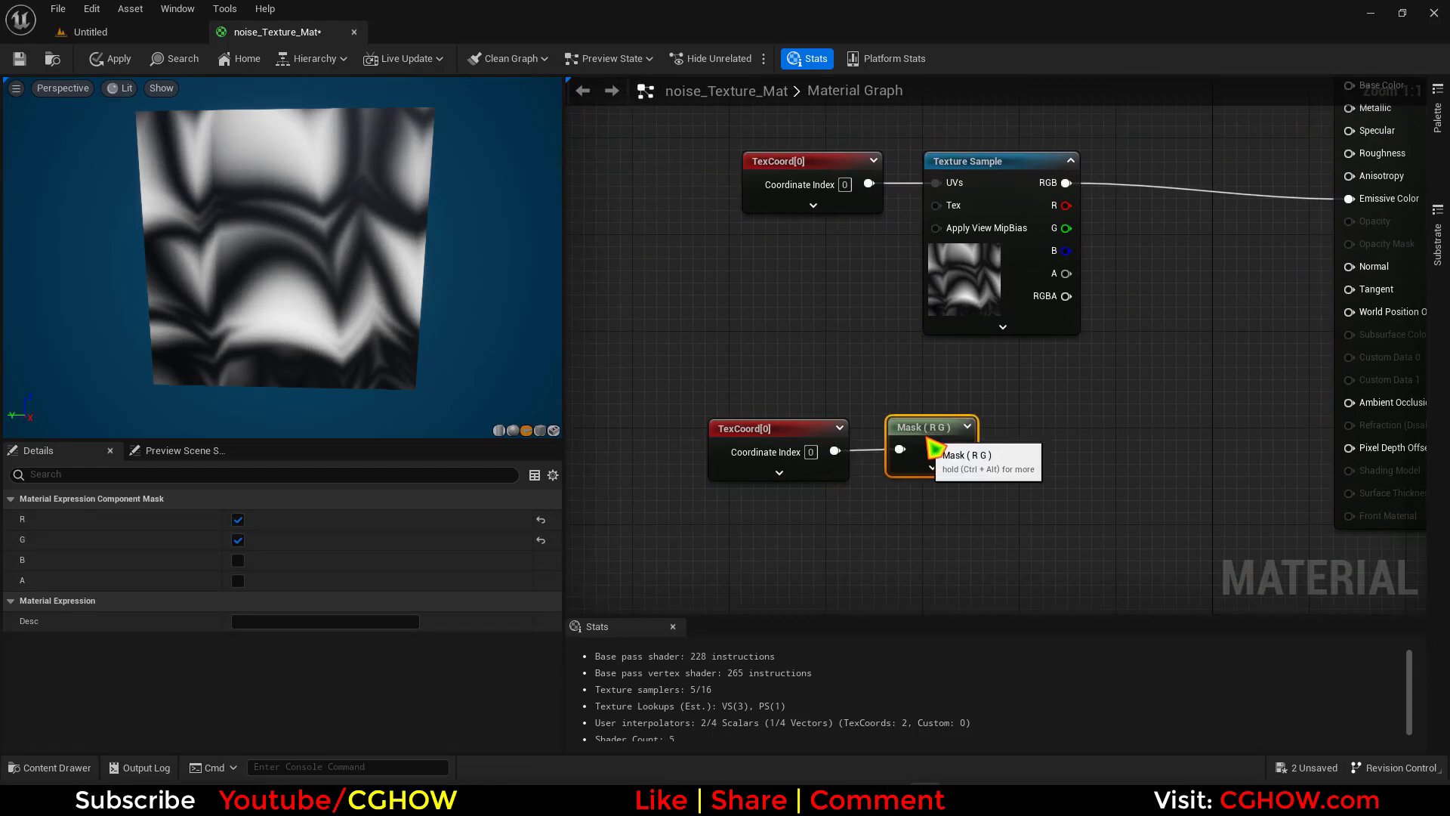
click(238, 520)
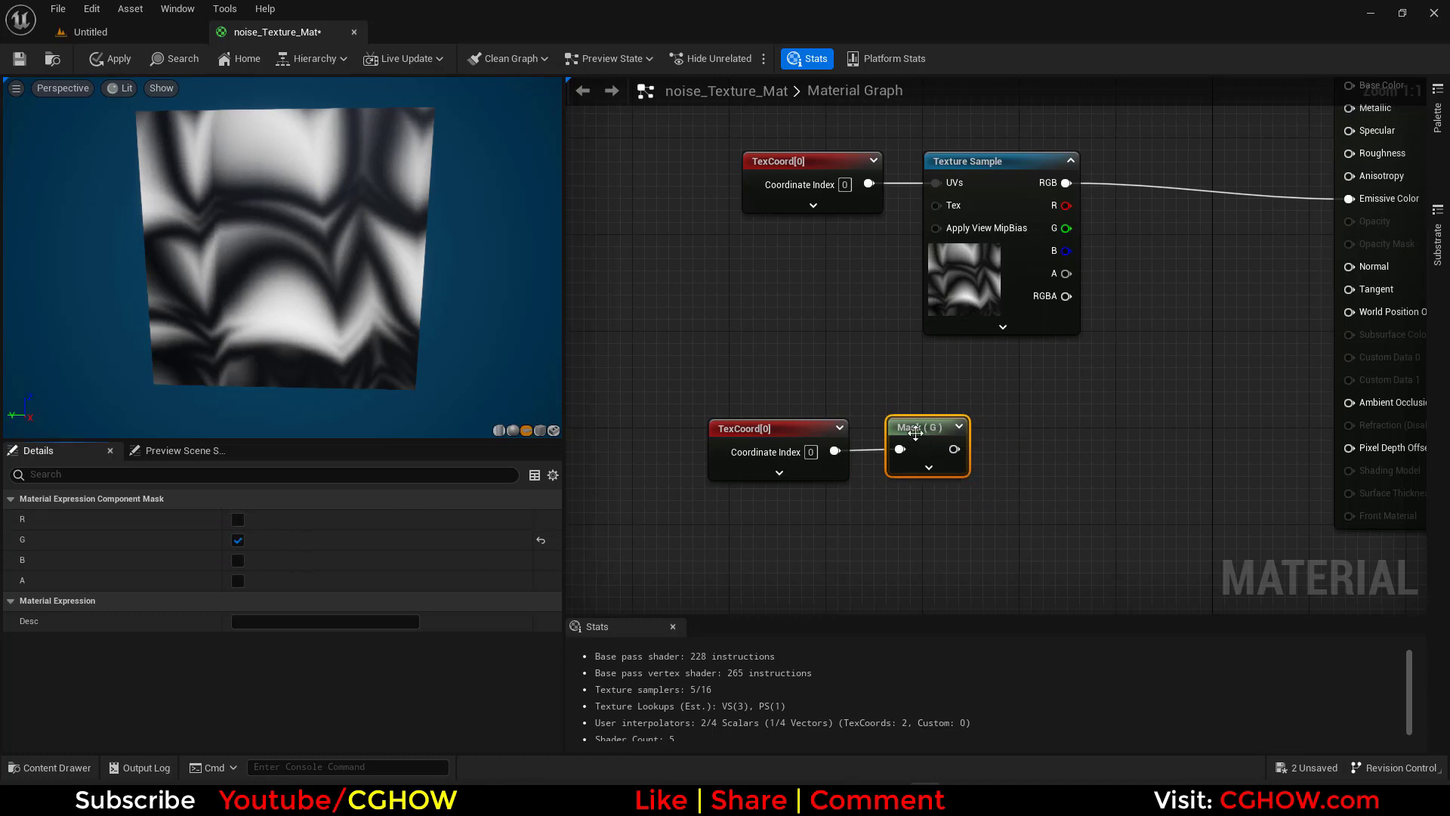
key(space)
drag(924, 434, 924, 410)
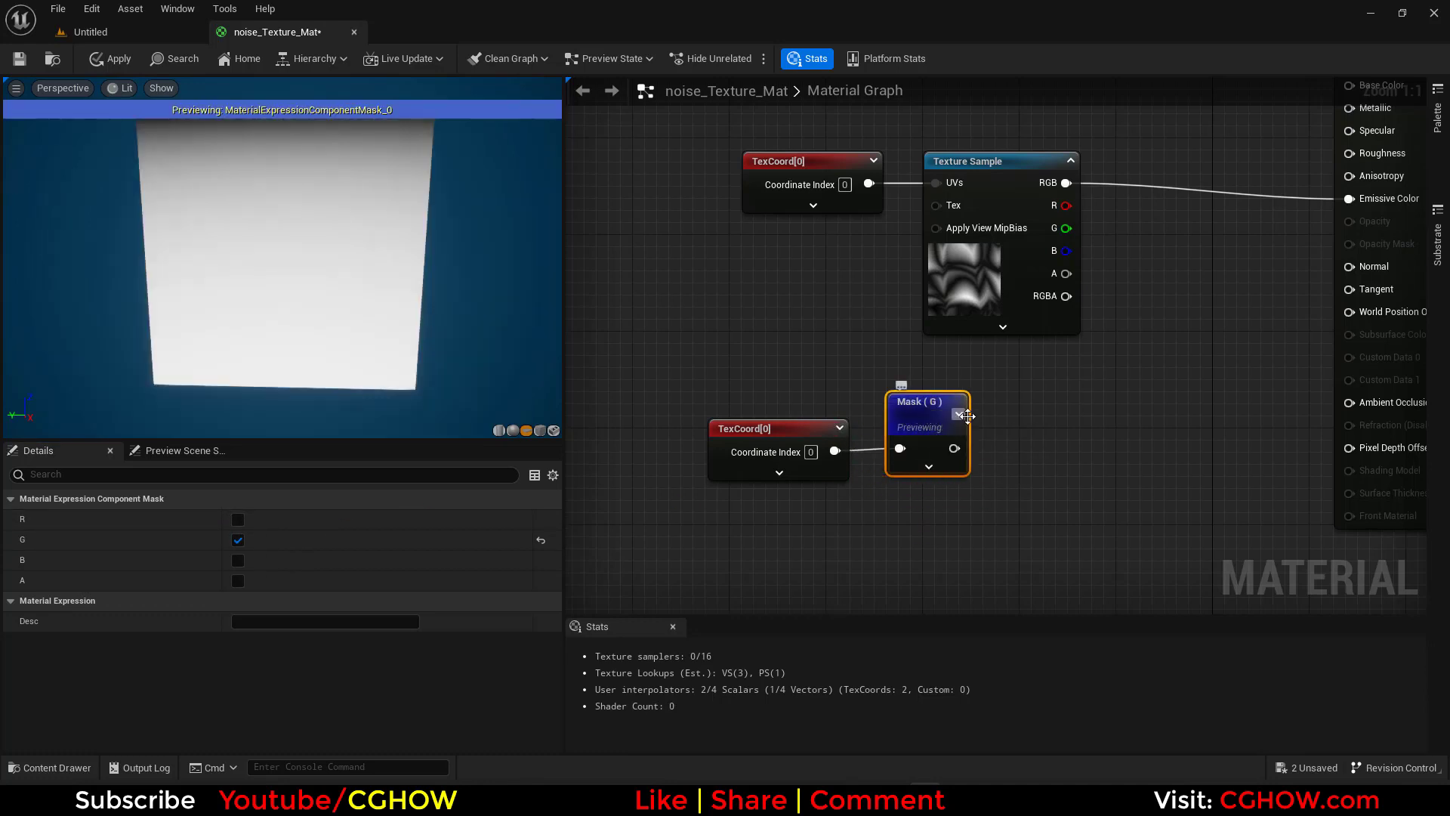
Step: Add a Subtract node after the G mask and set its Const B to 0.5
right_drag(968, 464, 807, 454)
drag(780, 446, 819, 417)
text(su)
click(846, 564)
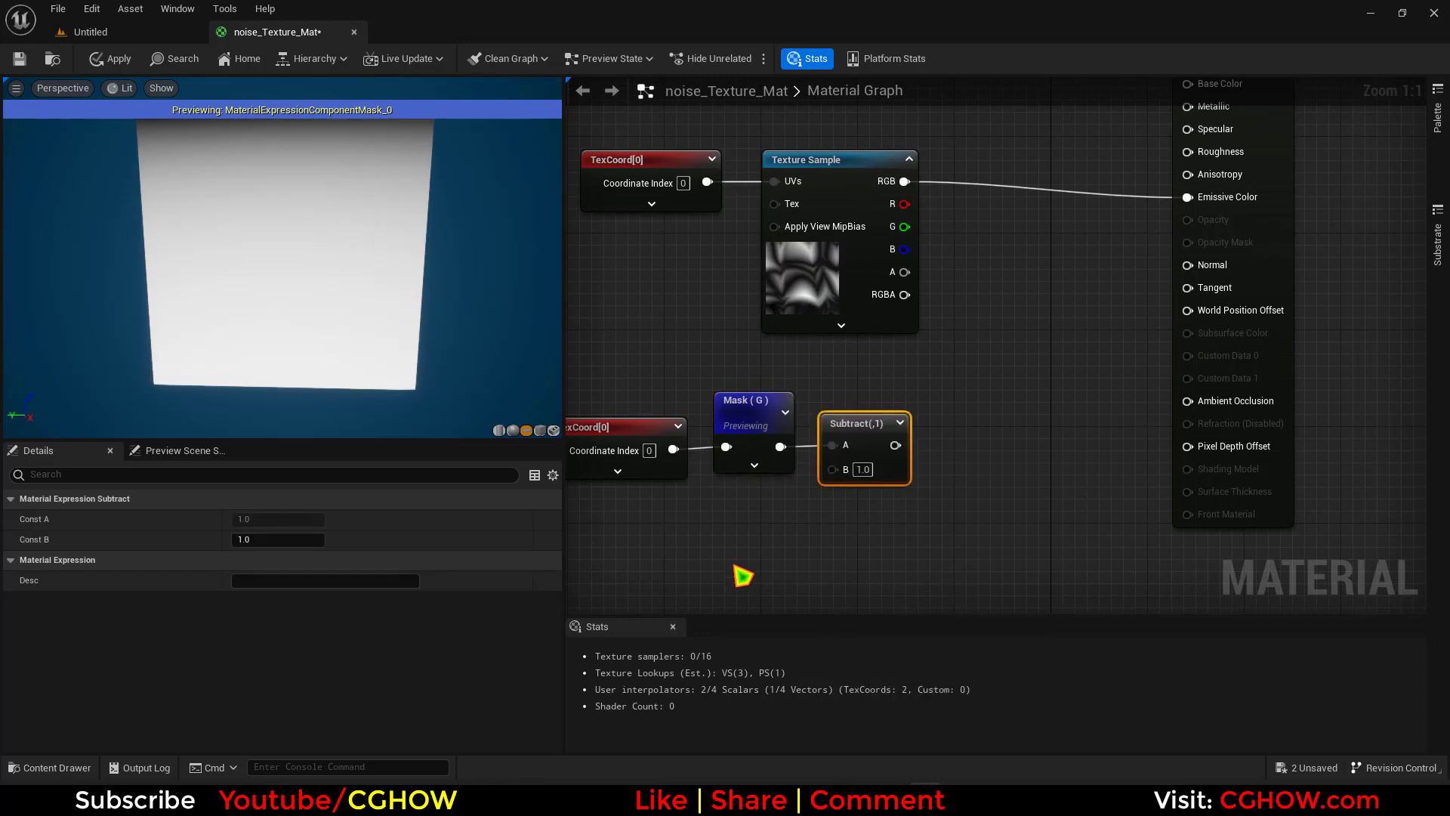
text(0.5)
key(Return)
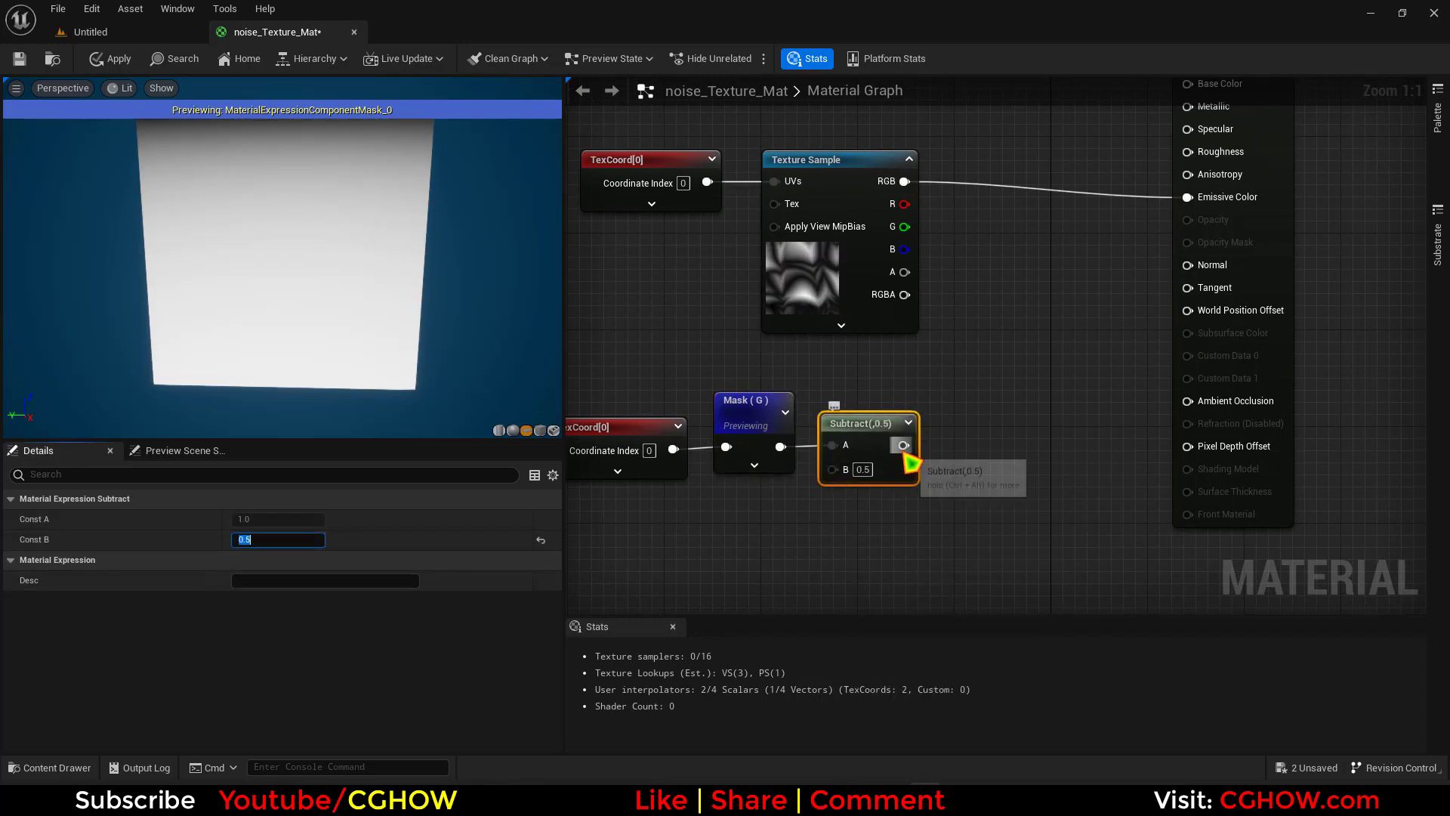
Step: Add an Abs node after the Subtract node and preview its result
drag(940, 438, 935, 432)
text(abs)
click(978, 503)
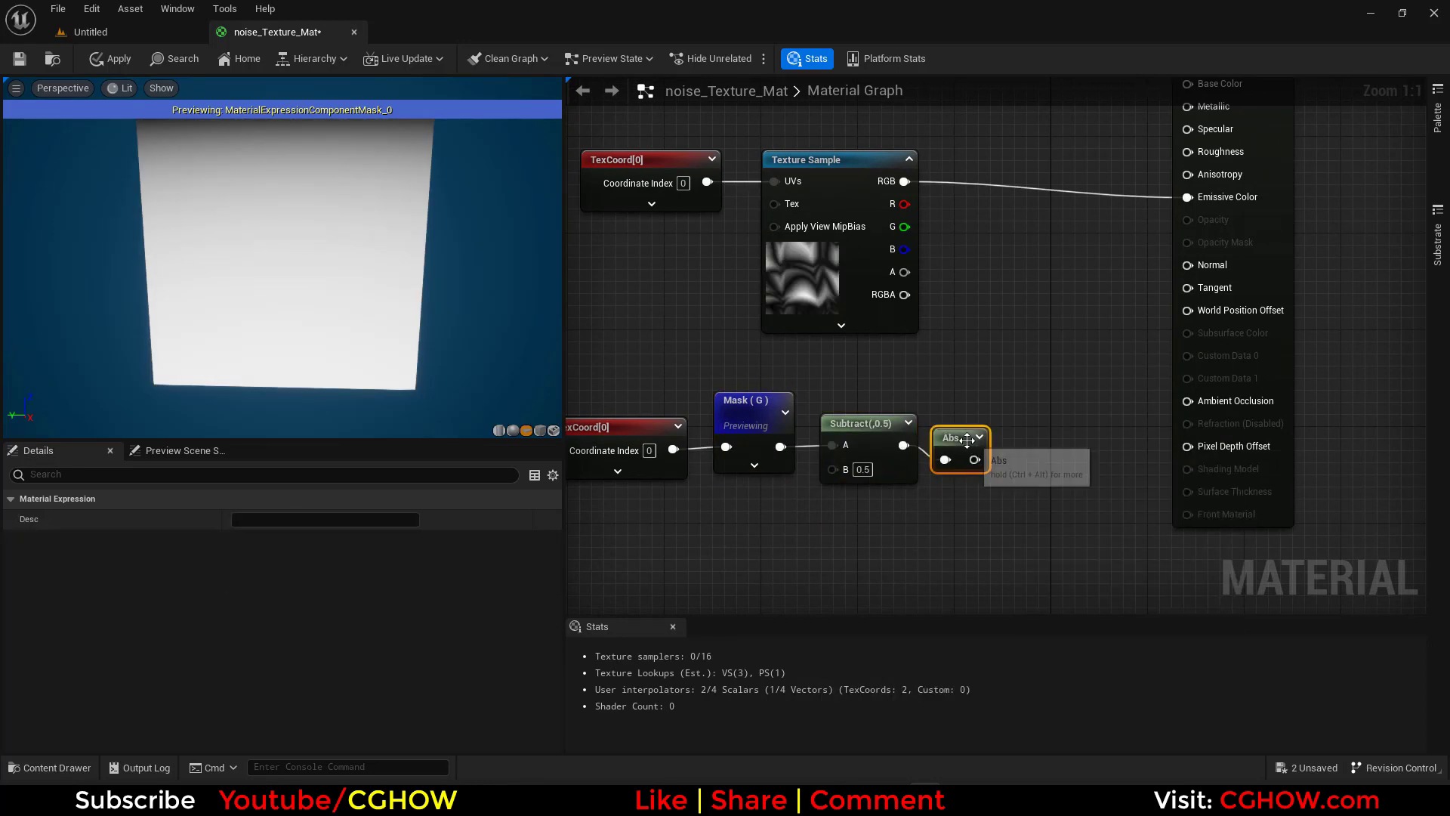
right_drag(1042, 474, 878, 545)
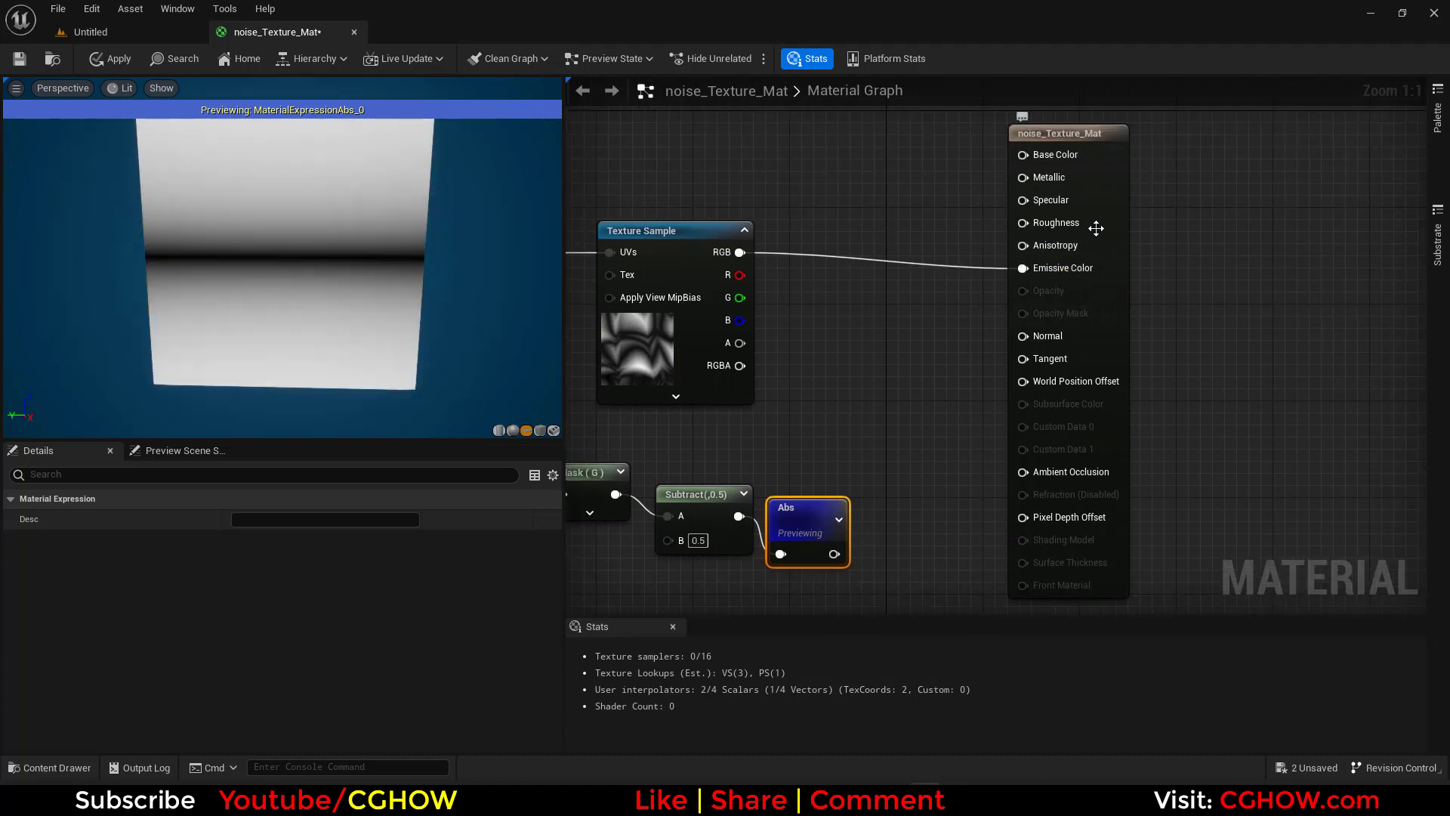
Step: Shift the material output node farther away and add a 1-x node after the Abs node
drag(1095, 227, 1275, 215)
drag(810, 508, 807, 483)
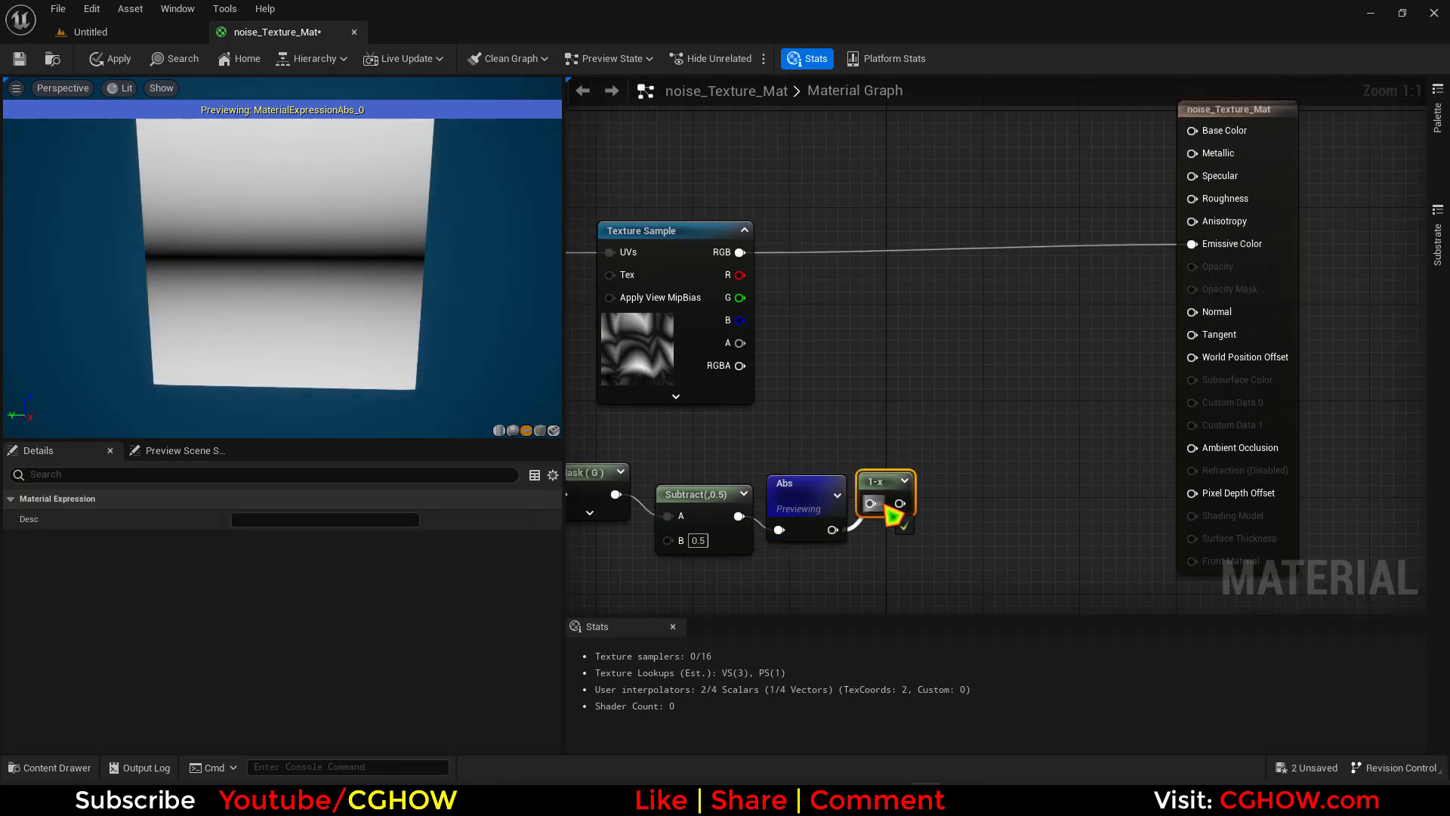
drag(878, 481, 896, 497)
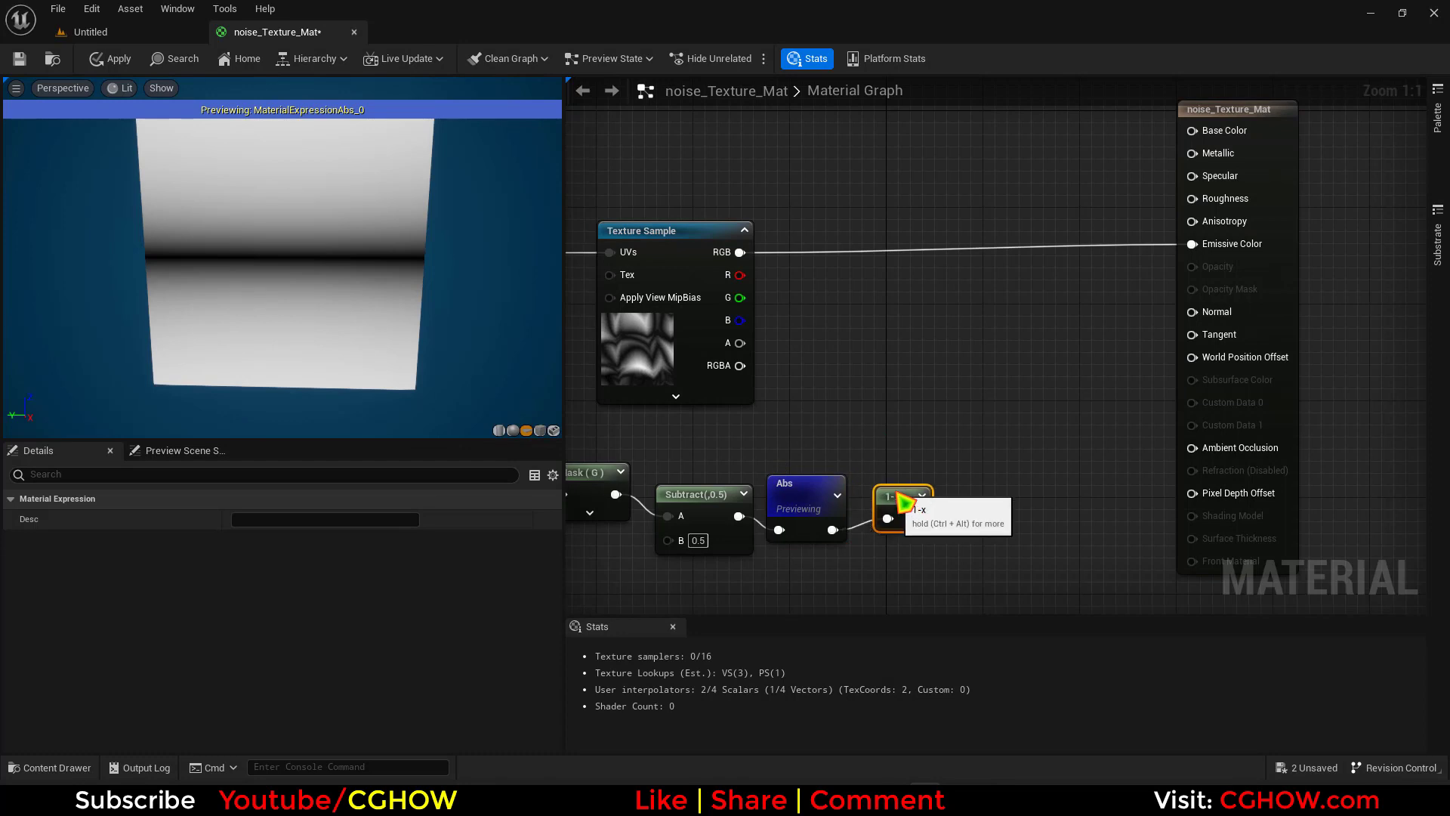
Step: Add a Power node after the 1-x node and preview its result
click(962, 493)
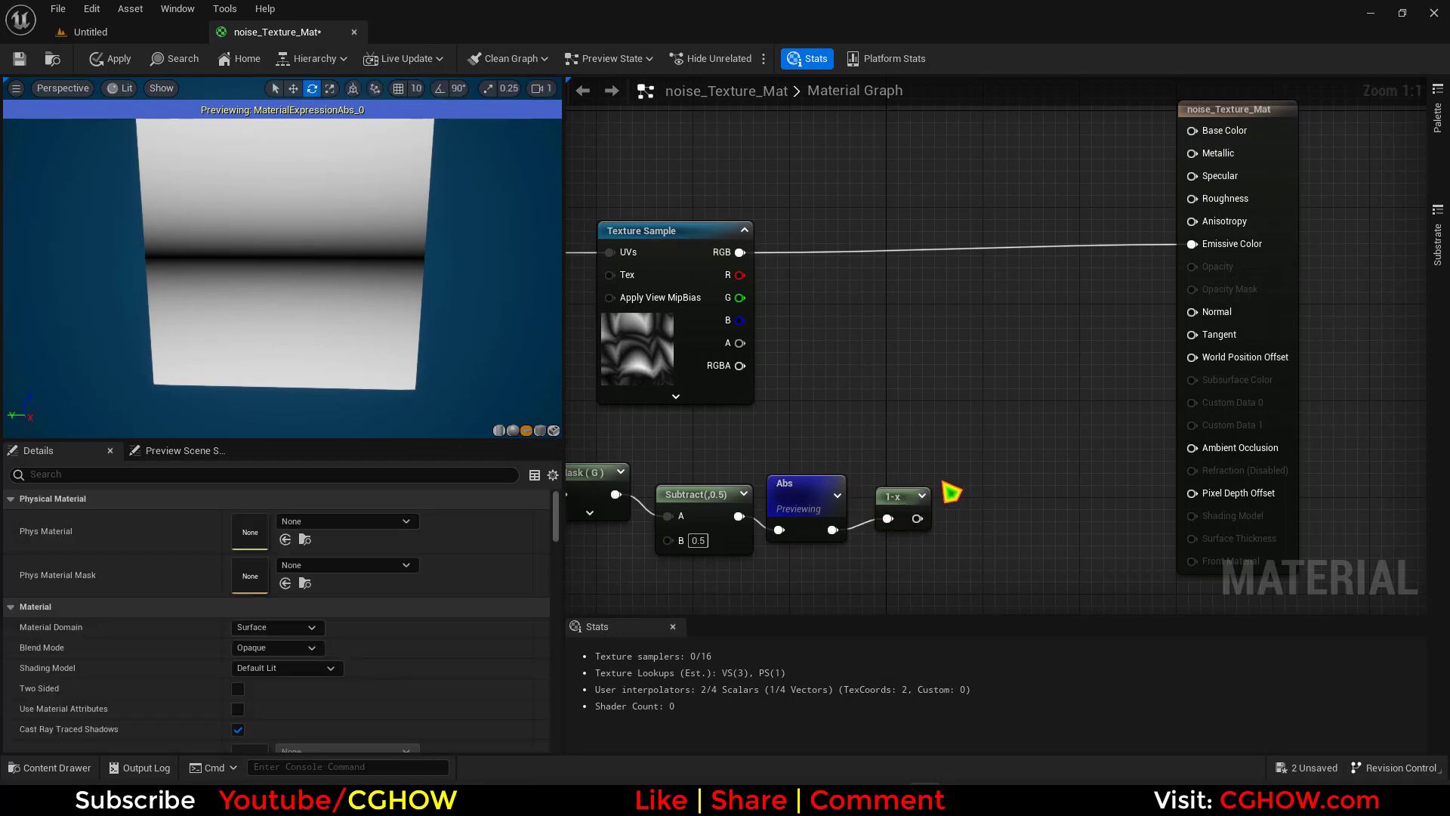
click(945, 484)
key(space)
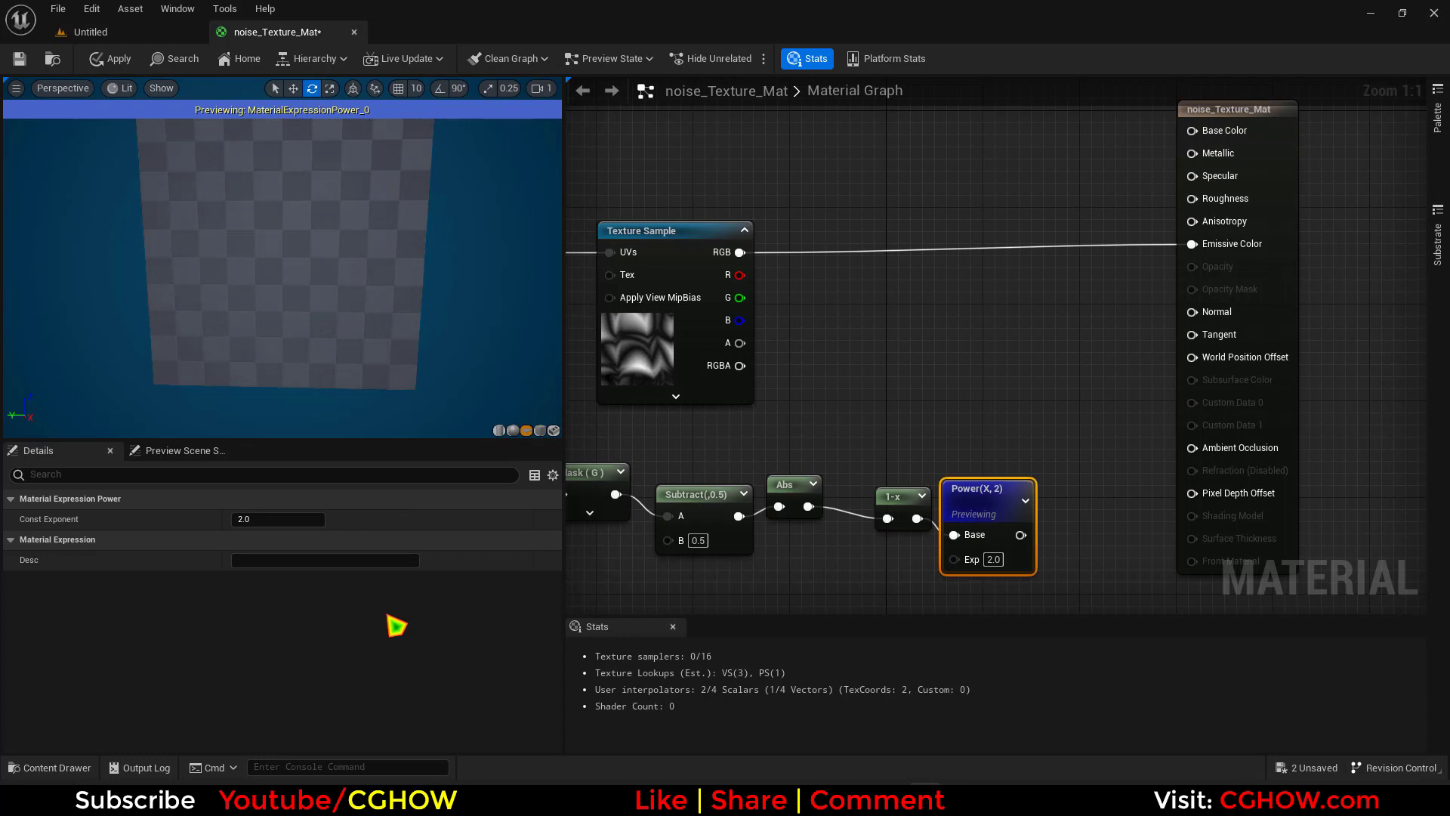
Step: Try a Const Exponent of 5 on the Power node, and settle on 15
click(257, 519)
text(5)
key(Return)
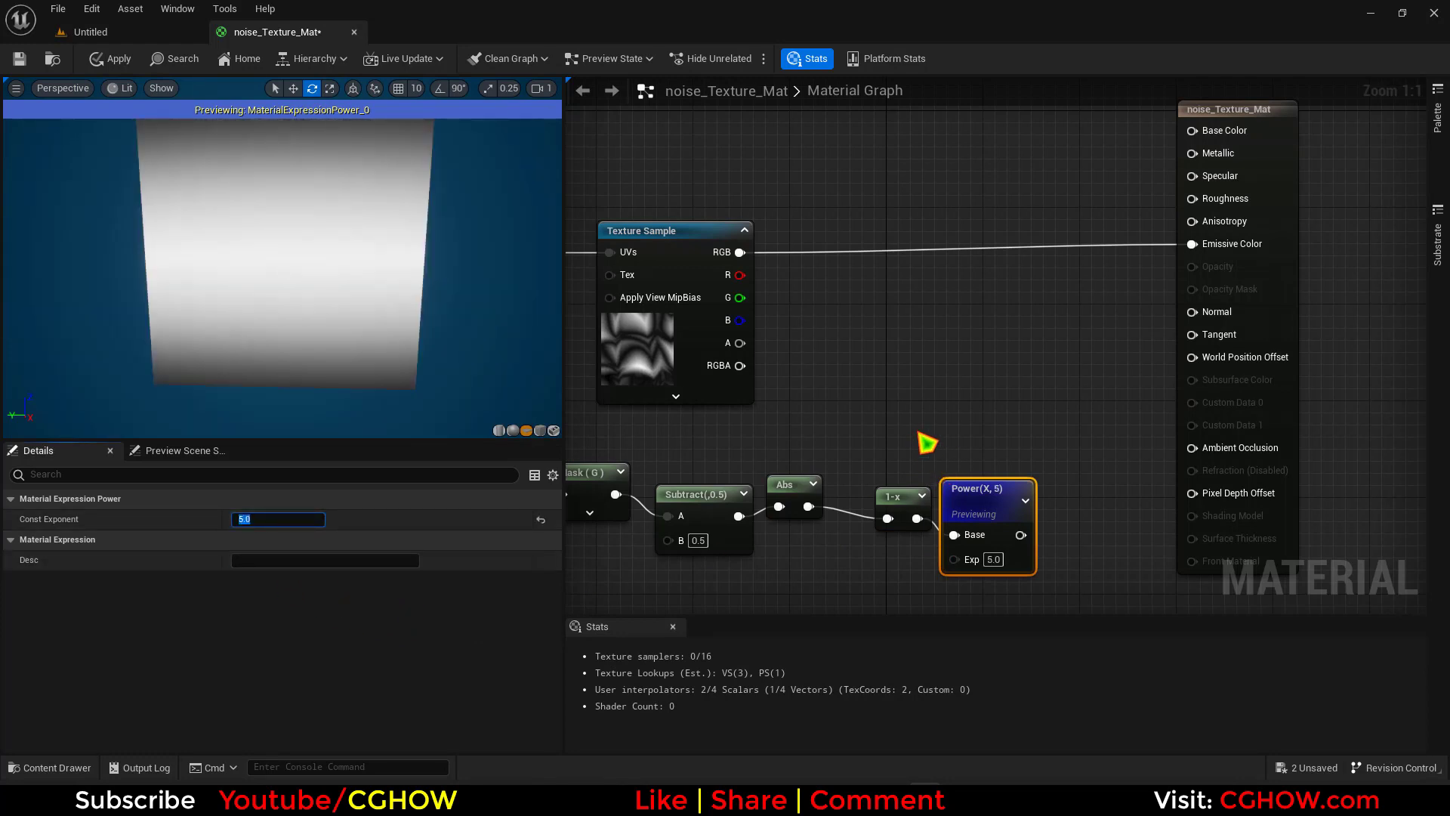
text(15)
key(Return)
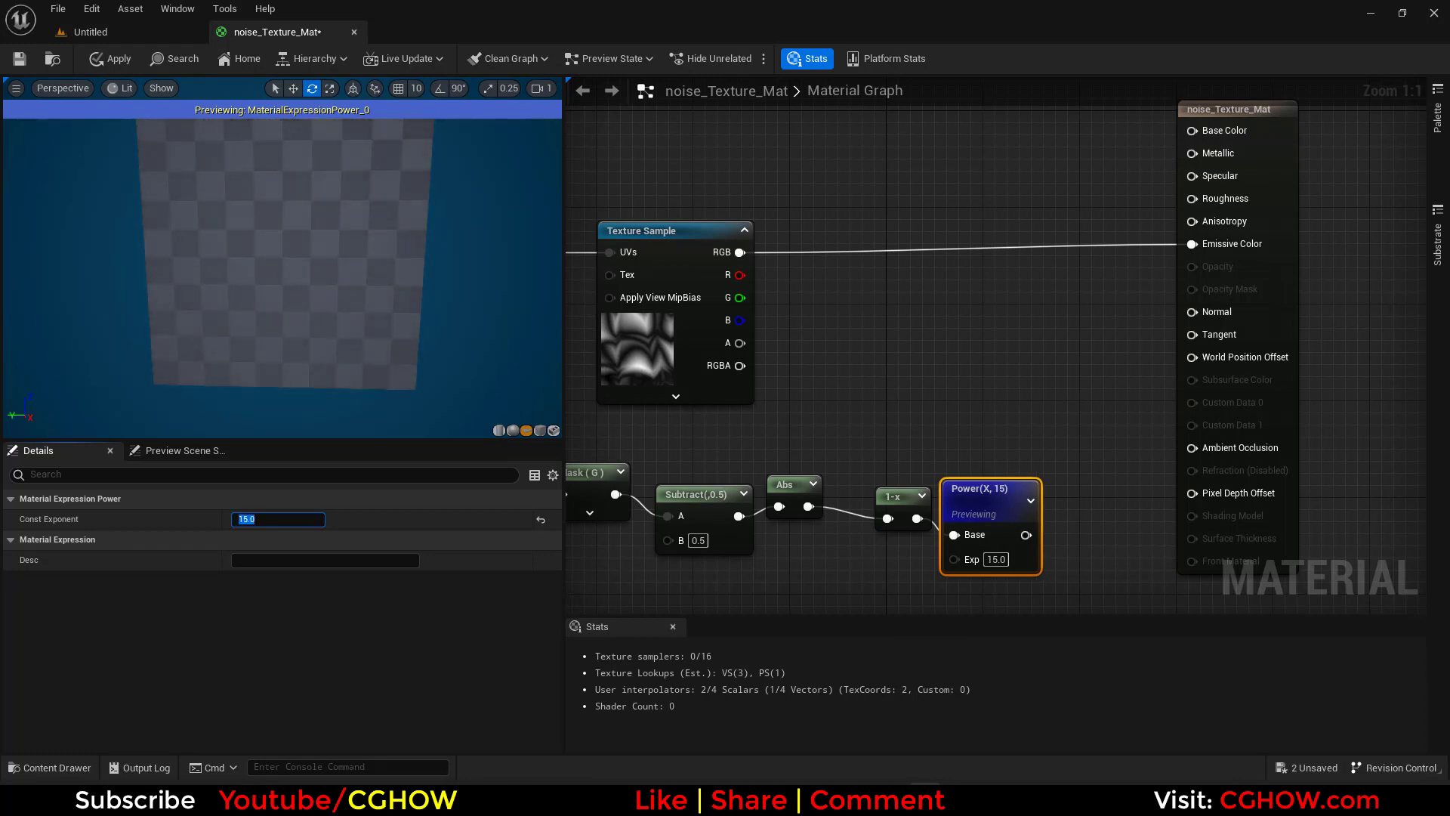
Step: Move the material output node farther away and shift the Power node slightly upward to make room
right_drag(919, 436, 682, 443)
drag(1038, 222, 1150, 213)
drag(761, 510, 767, 481)
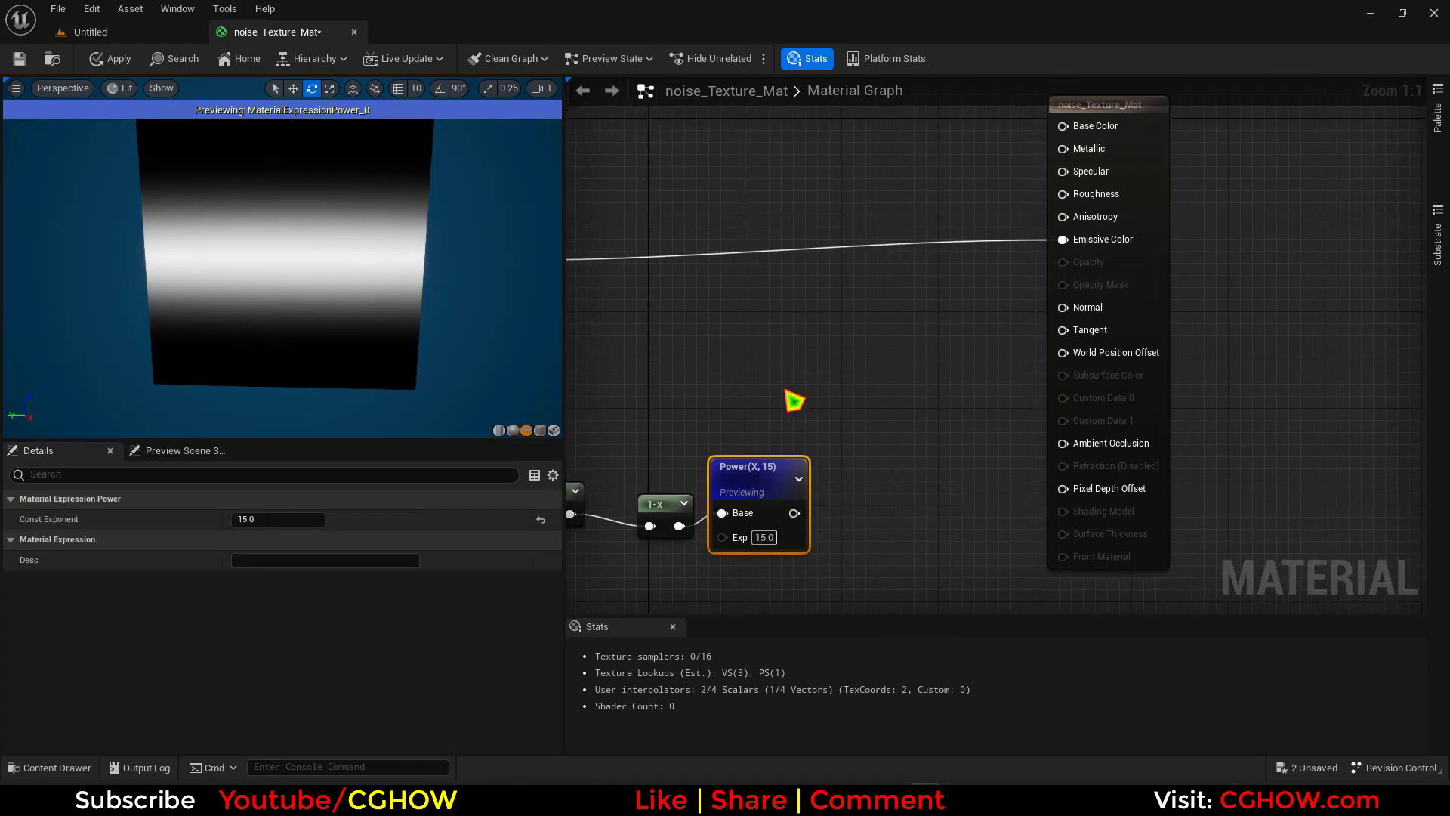
Step: Add a Multiply node combining the Texture Sample's R output with the Power result, and connect it to Emissive Color
right_drag(795, 393, 960, 406)
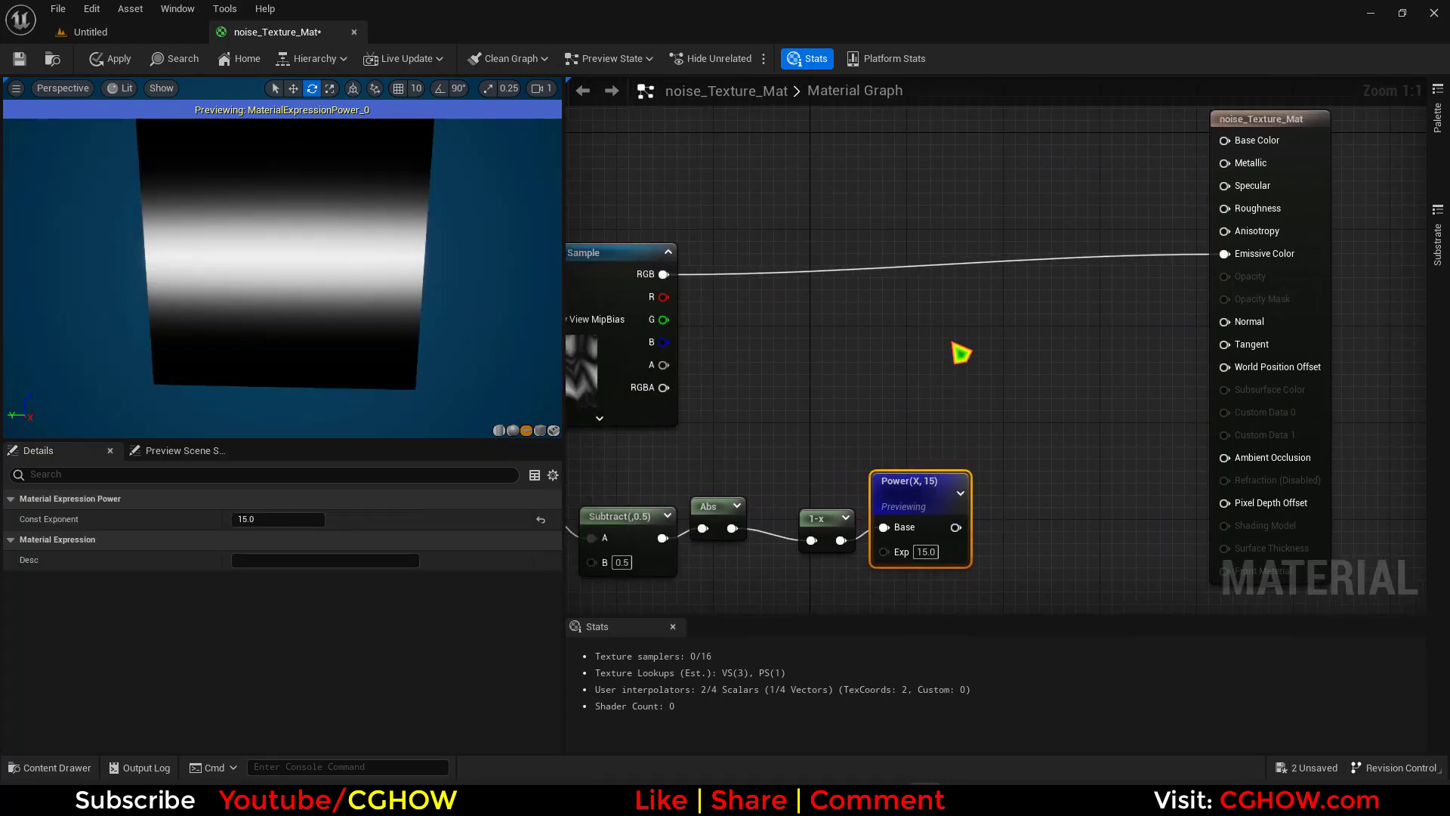
click(954, 345)
drag(955, 526, 662, 297)
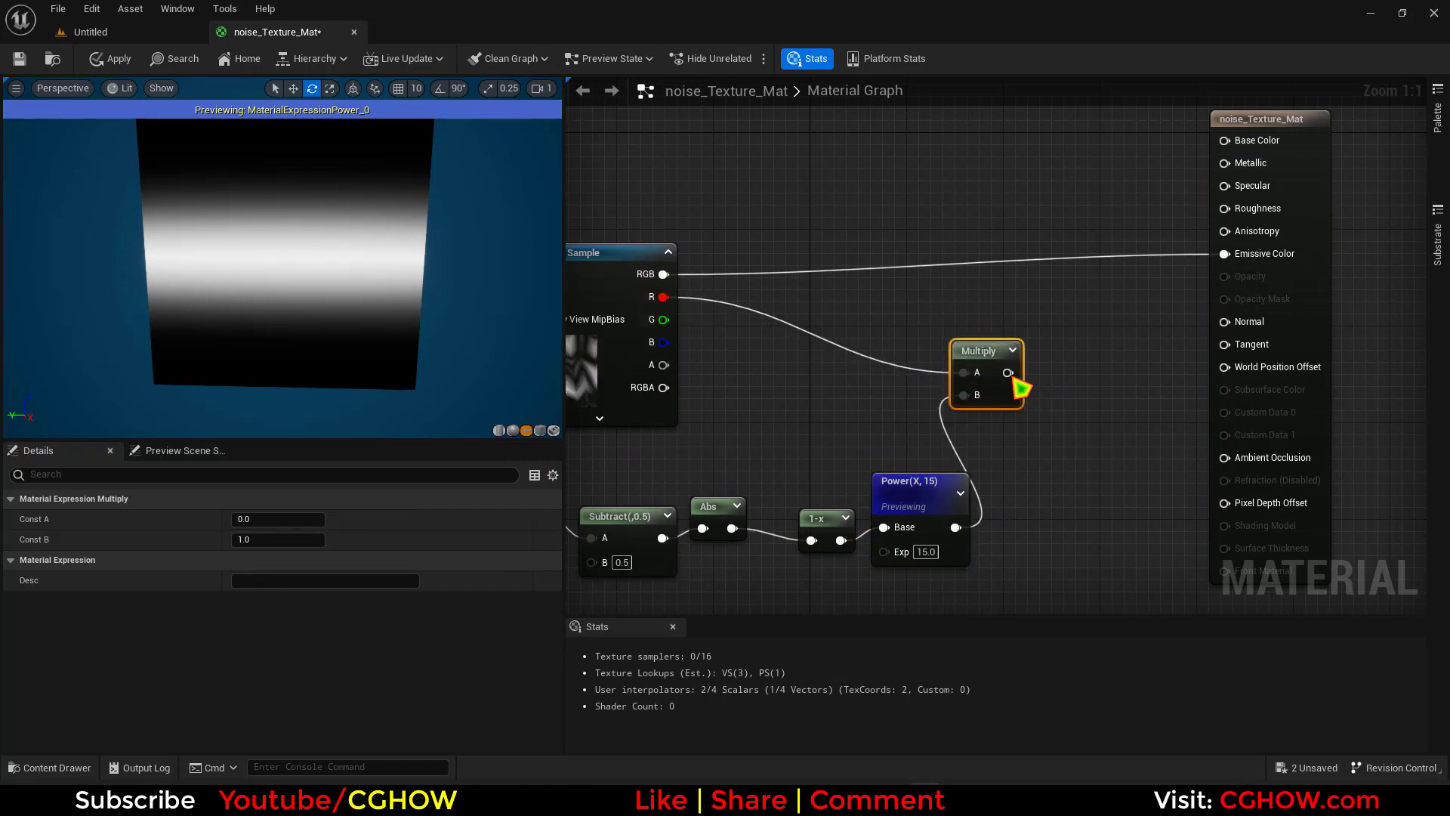
drag(1010, 373, 1226, 255)
Step: Stop previewing the Power node and move the Multiply node up level with the Texture Sample
click(904, 482)
key(space)
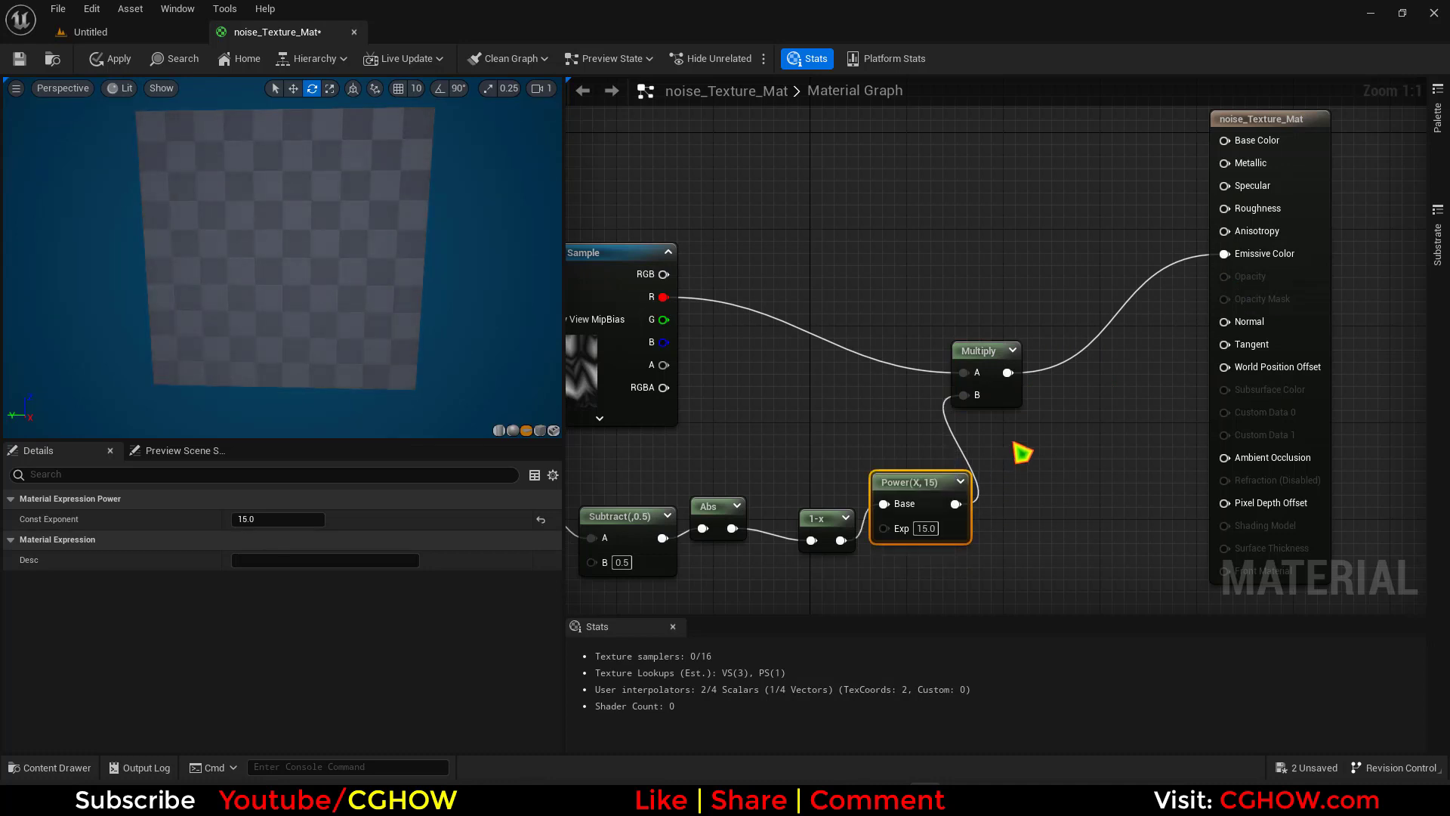
scroll(1022, 453, down, 1)
click(1092, 332)
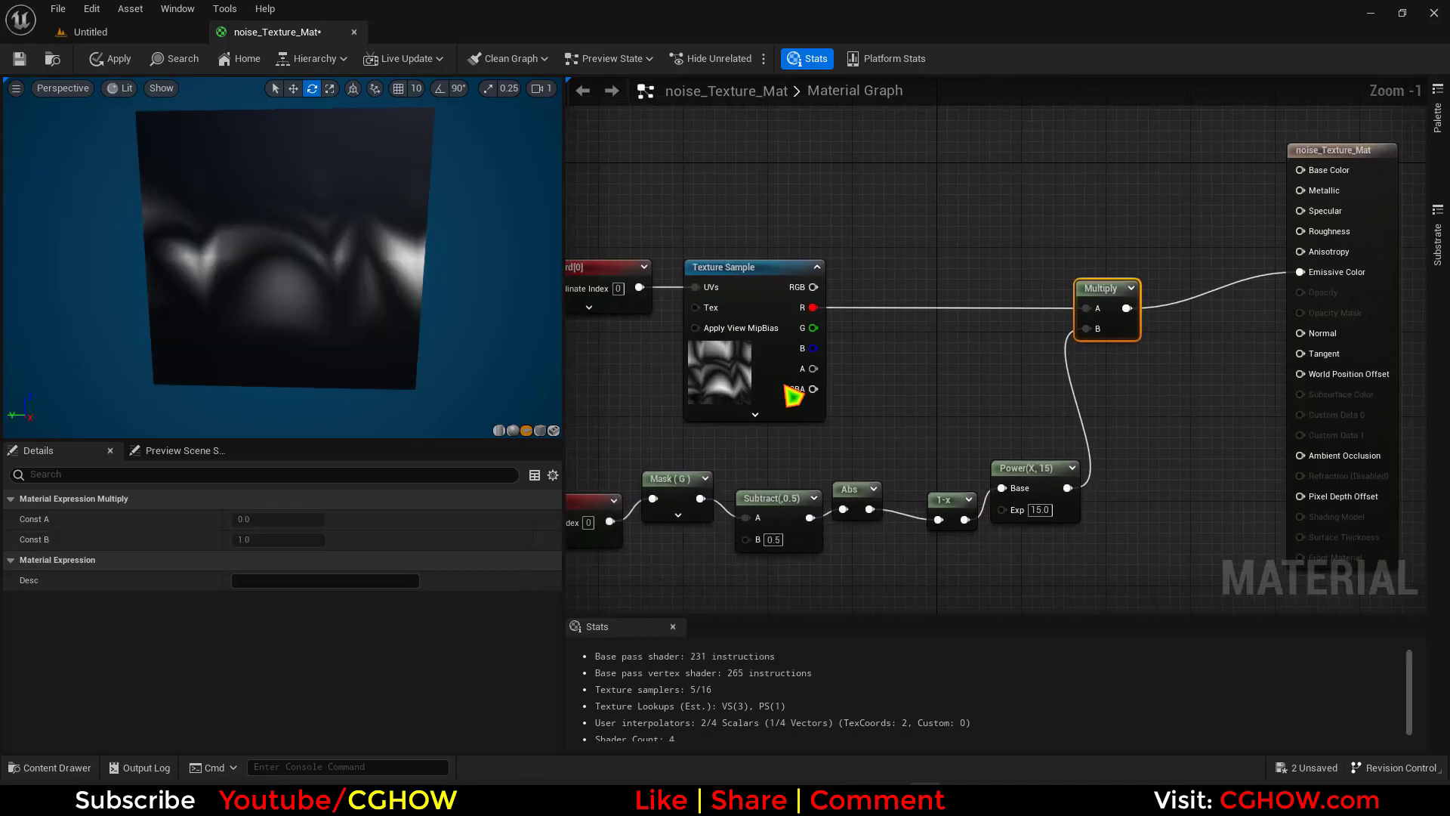
drag(363, 287, 363, 264)
Step: Move the TexCoord and Texture Sample pair up, duplicate it, and place the copy directly beneath the original
right_drag(602, 399, 867, 421)
drag(784, 242, 1001, 381)
drag(967, 399, 895, 251)
key(ctrl+d)
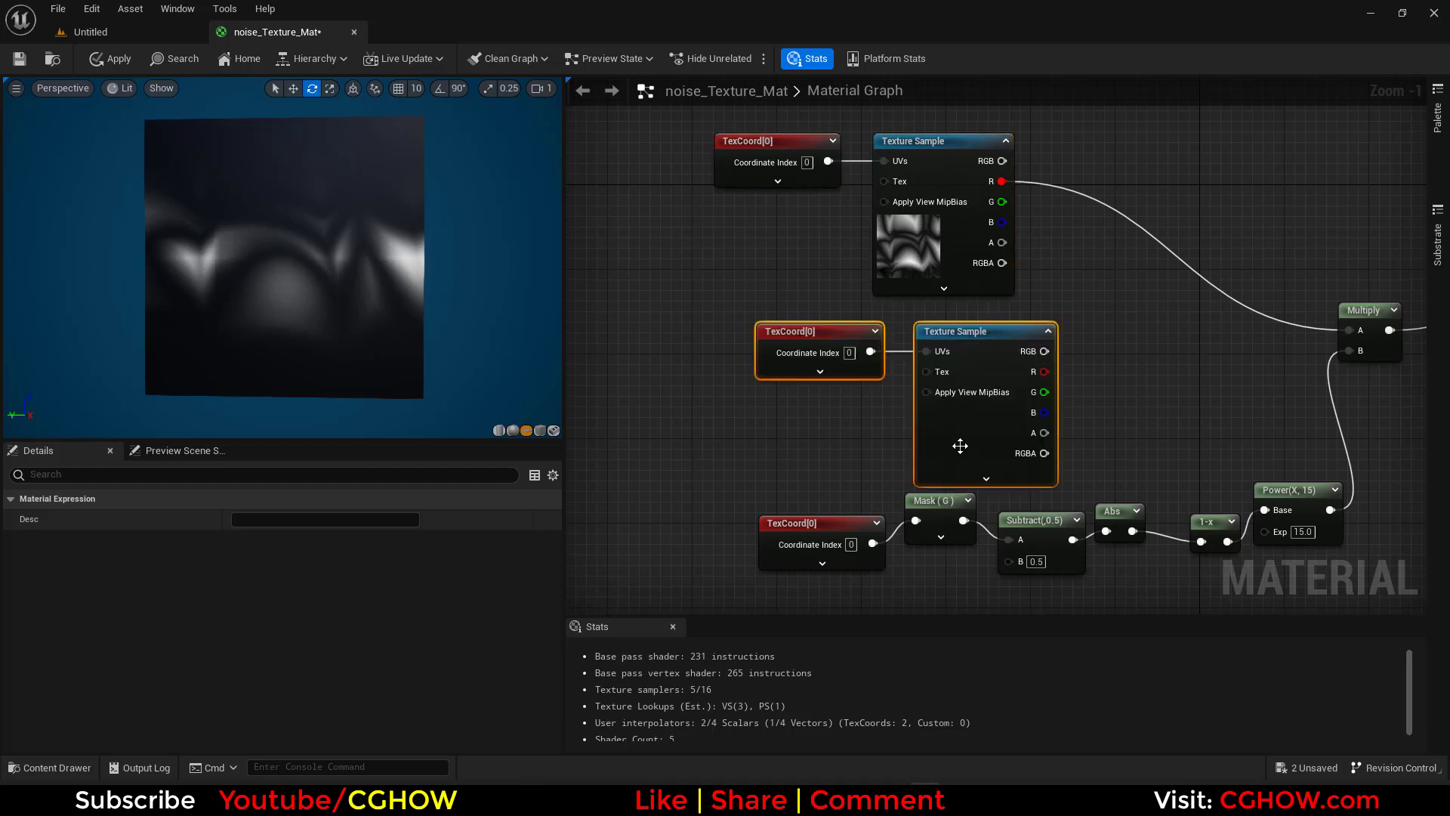
drag(958, 443, 915, 421)
Step: Set the duplicated TexCoord's UTiling and VTiling to 0.5
click(793, 314)
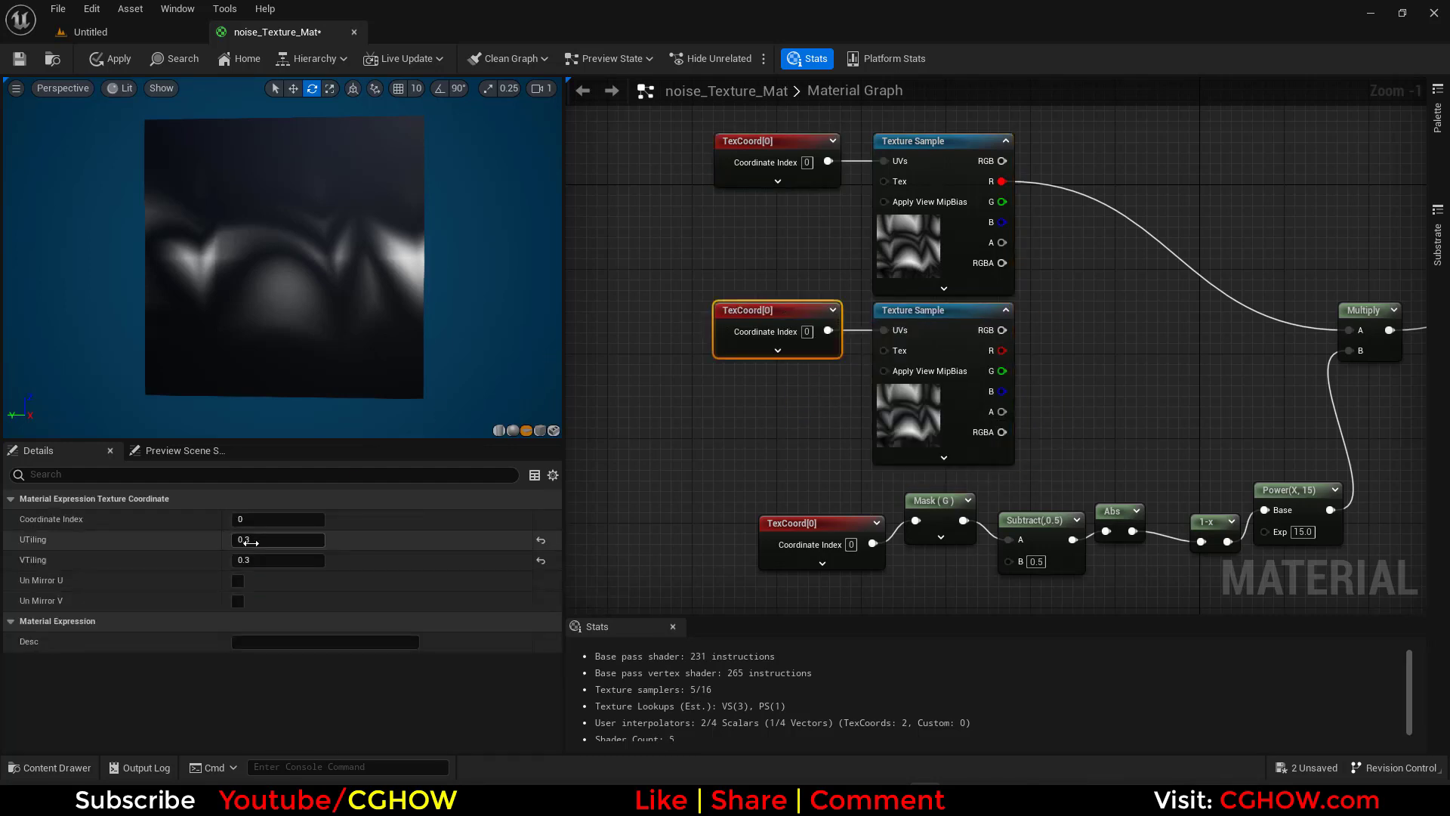
text(0.5)
key(Tab)
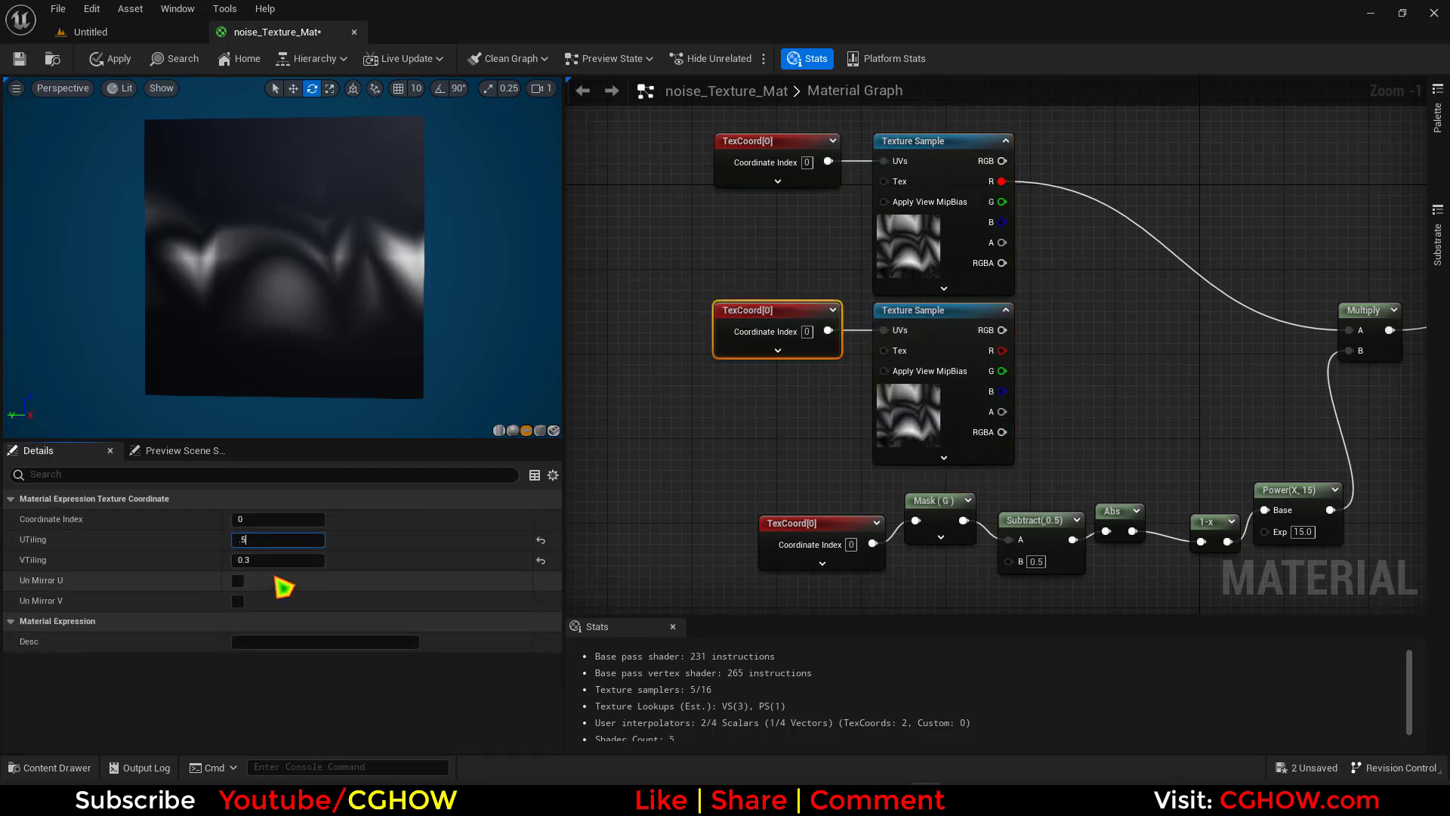
text(0.5)
key(Return)
Step: Insert a Panner with Speed X -0.2 between the first TexCoord and the UVs of its Texture Sample
drag(783, 302, 688, 292)
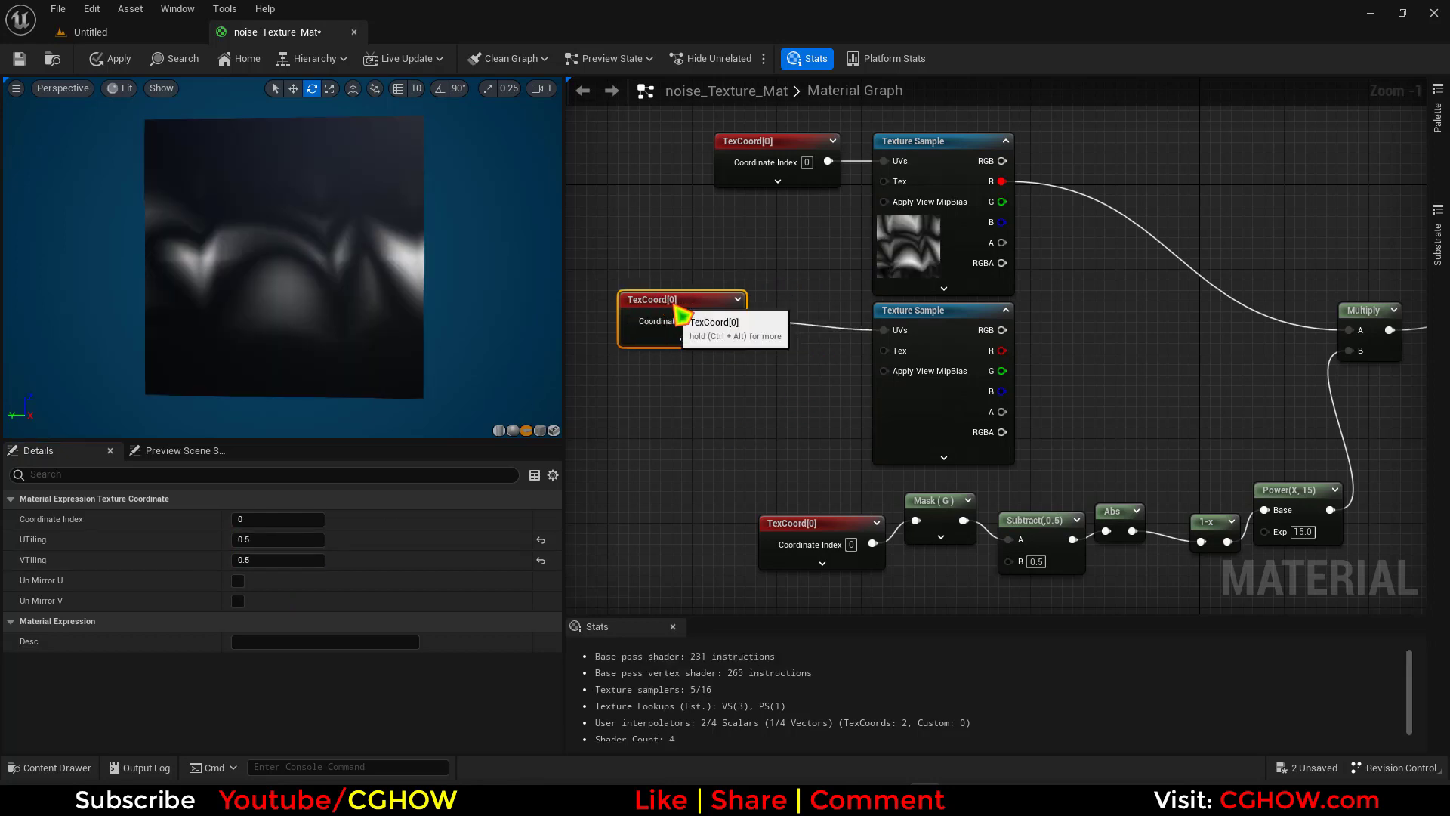
drag(729, 151, 623, 151)
click(755, 171)
click(738, 172)
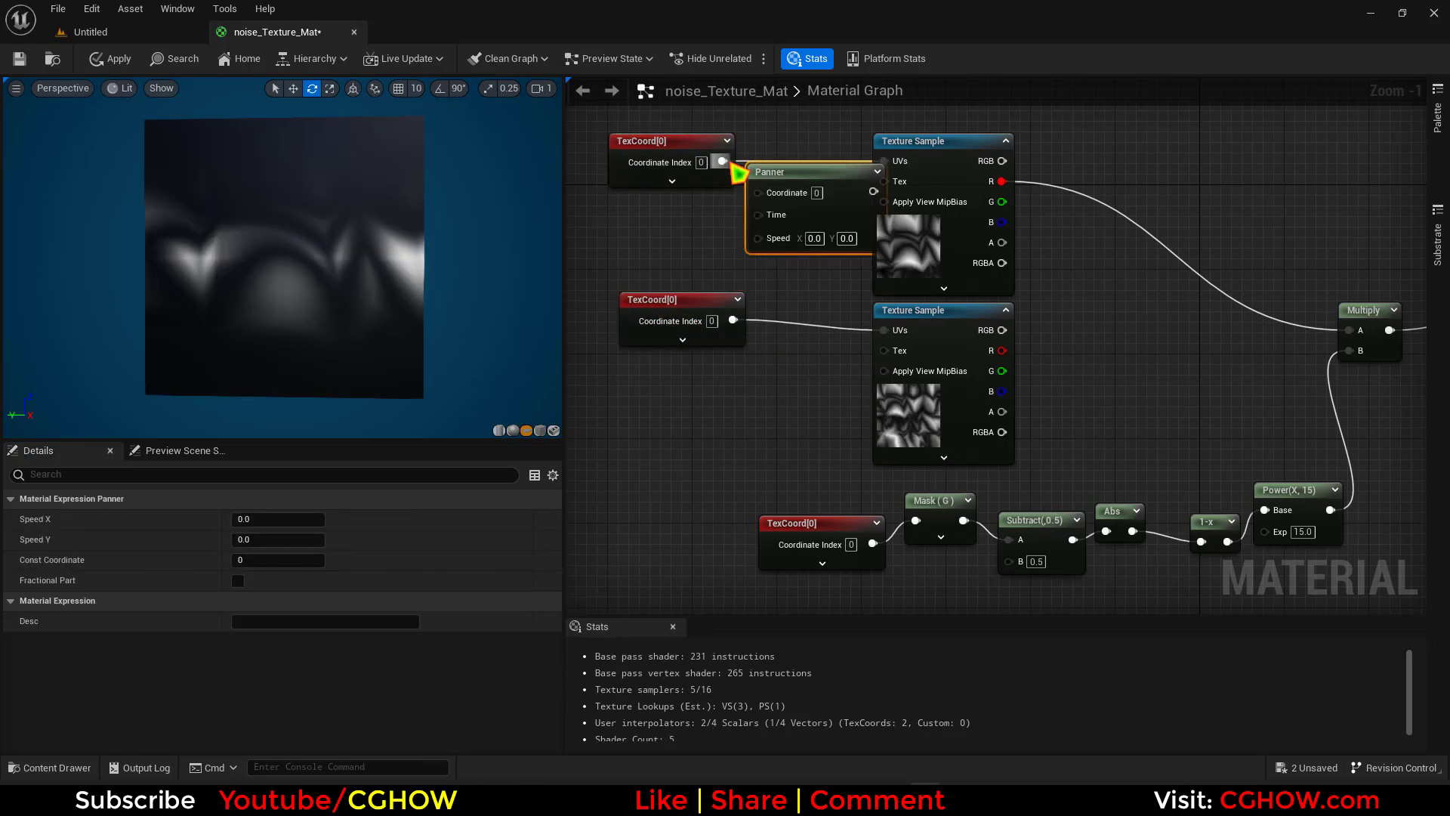
drag(771, 200, 747, 176)
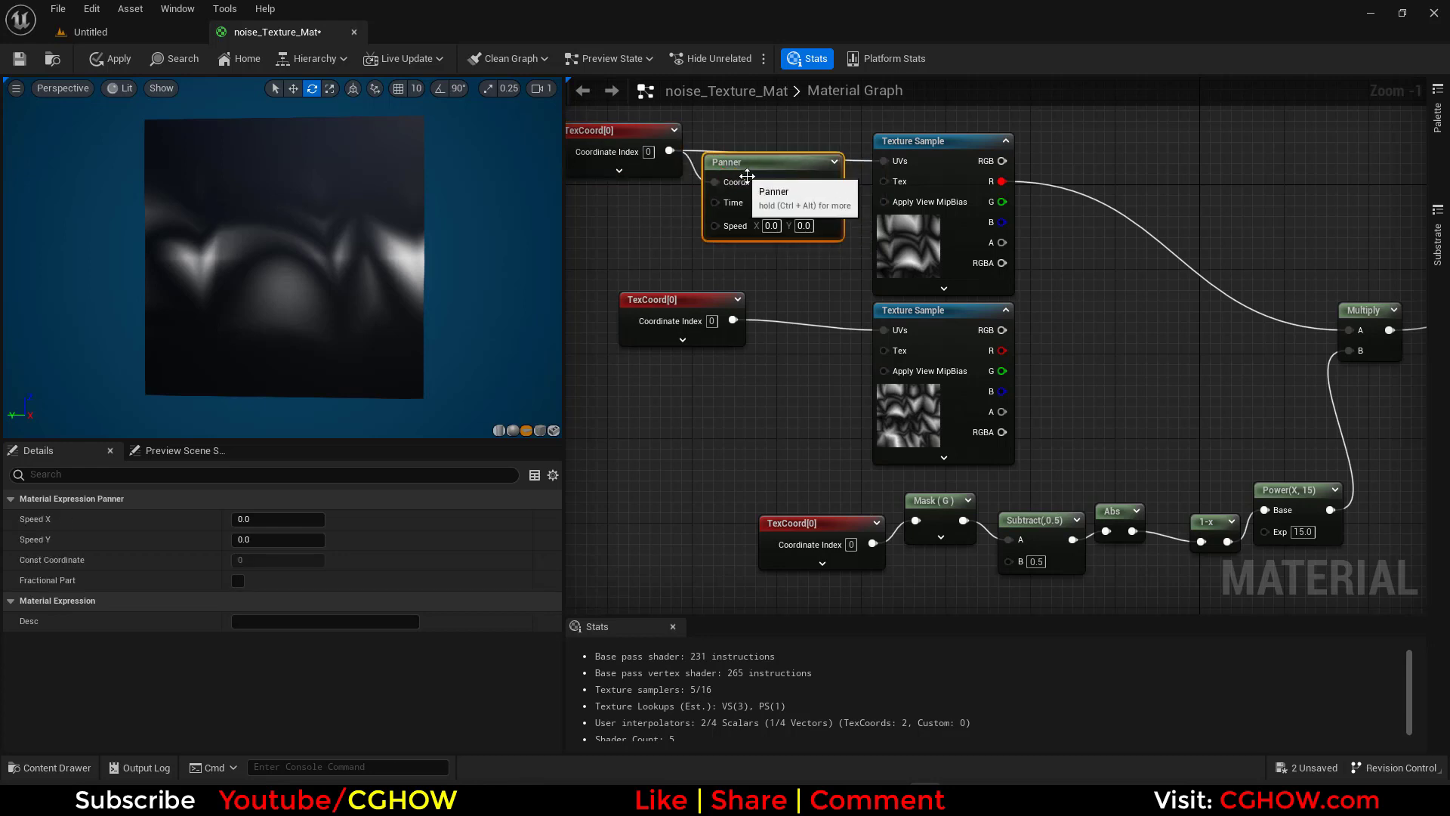
drag(851, 194, 884, 161)
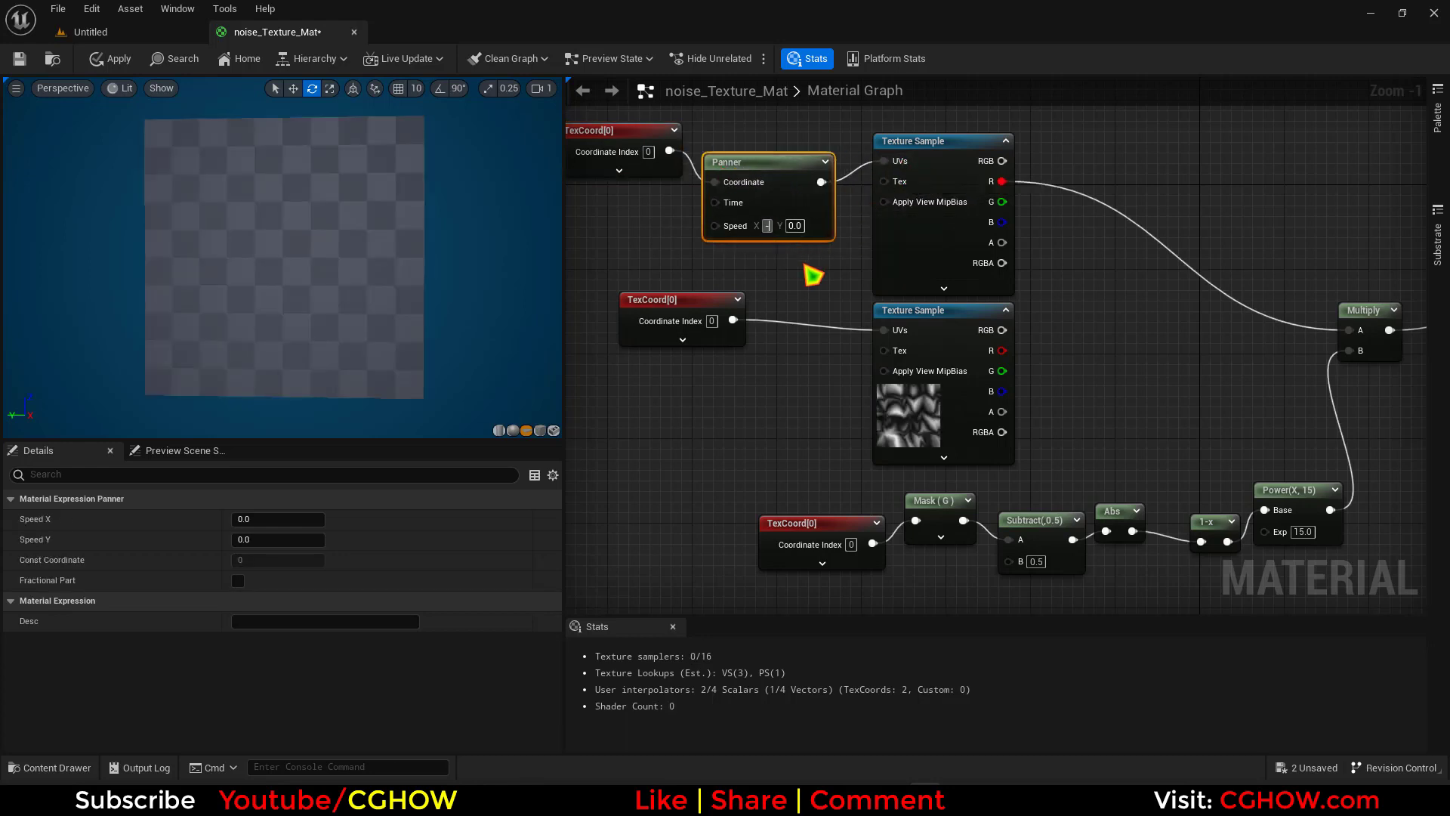
Step: Insert a Panner with Speed X -0.1 between the duplicated TexCoord and the UVs of the second Texture Sample
drag(655, 311, 710, 329)
click(695, 306)
key(p)
click(693, 306)
click(765, 371)
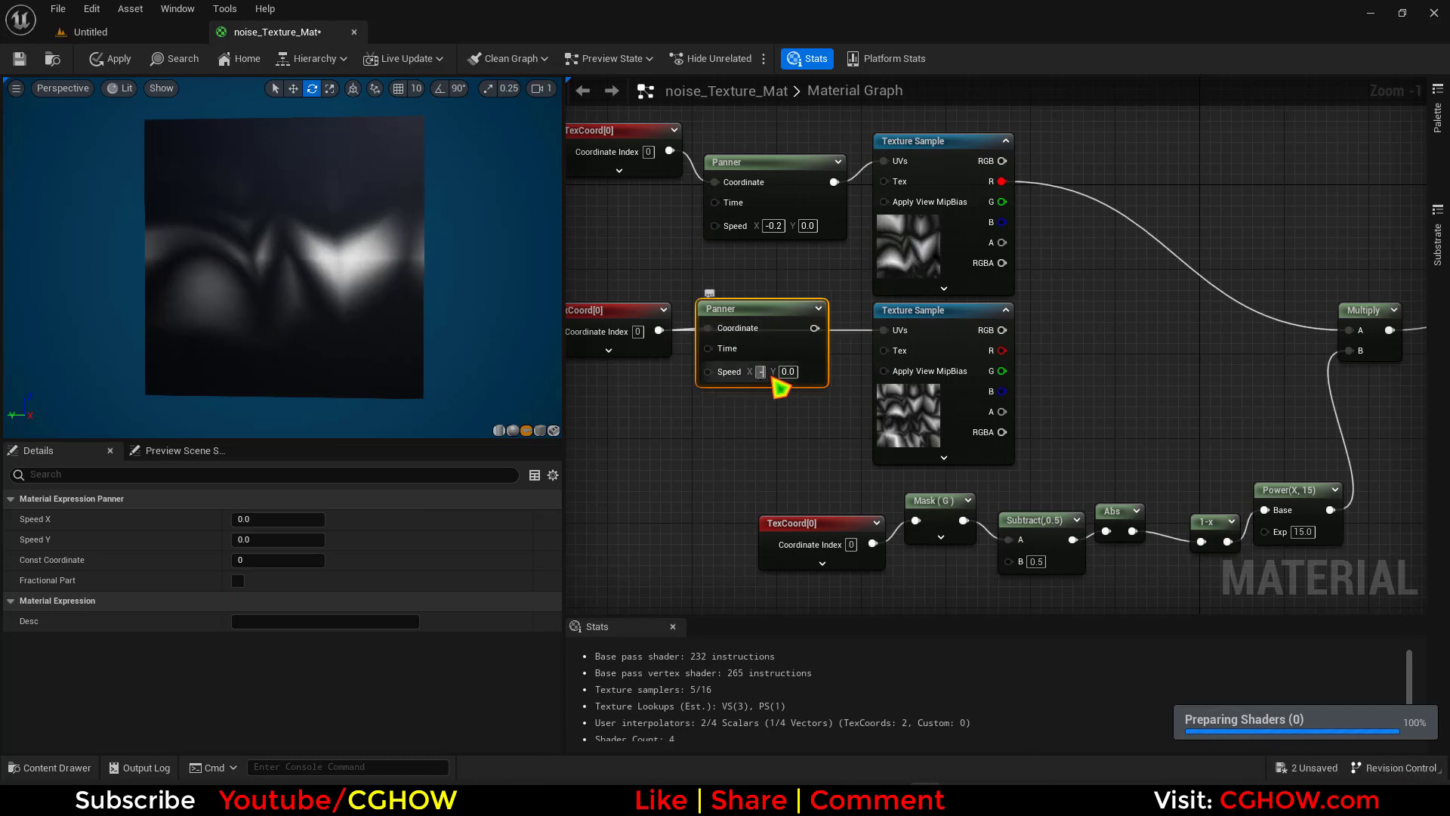
text(-1)
drag(818, 332, 887, 332)
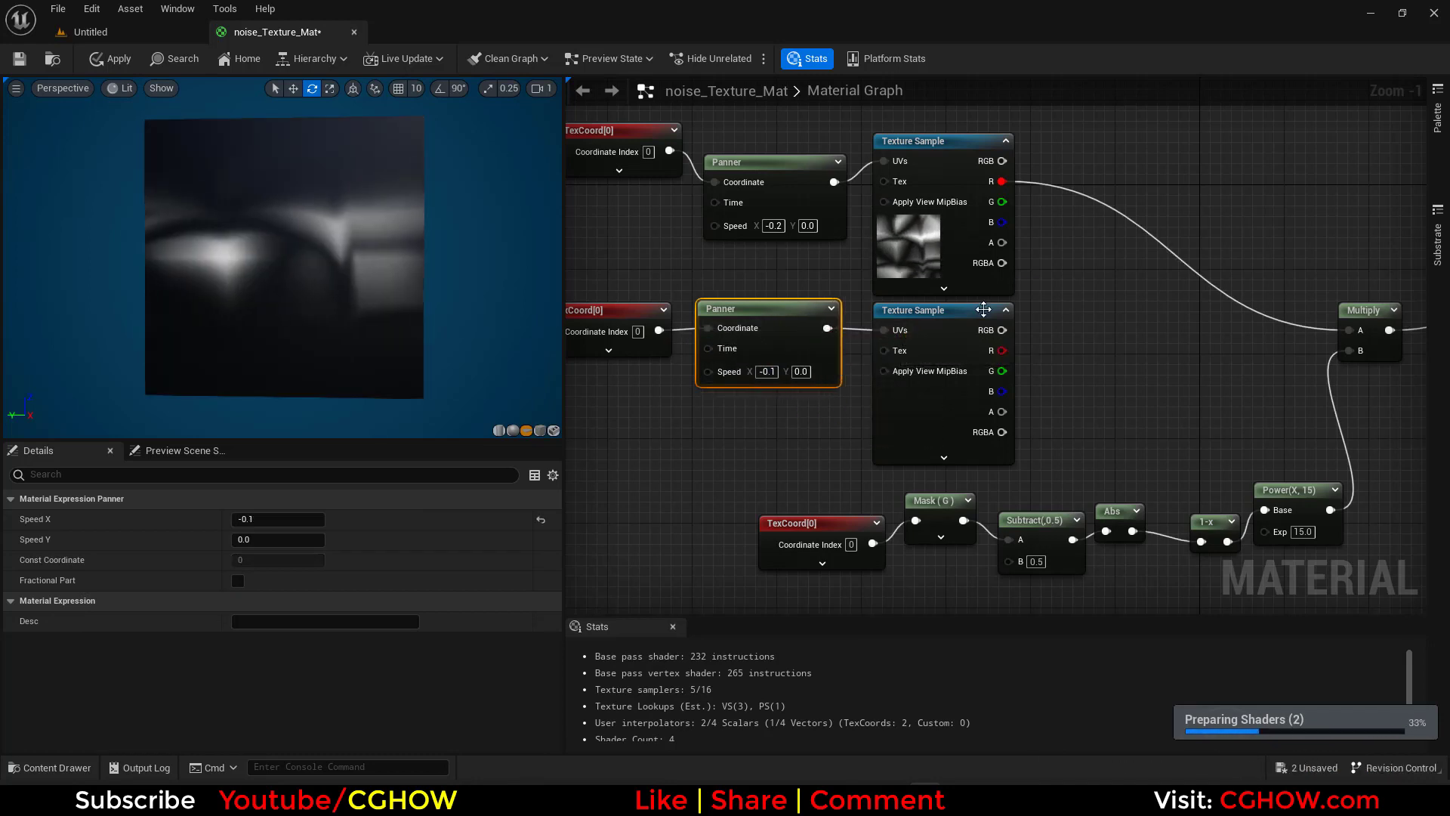
Step: Add an Add node that sums both Texture Samples' R outputs and feed it into the Multiply node's A input
right_drag(1050, 321, 947, 350)
key(a)
click(932, 275)
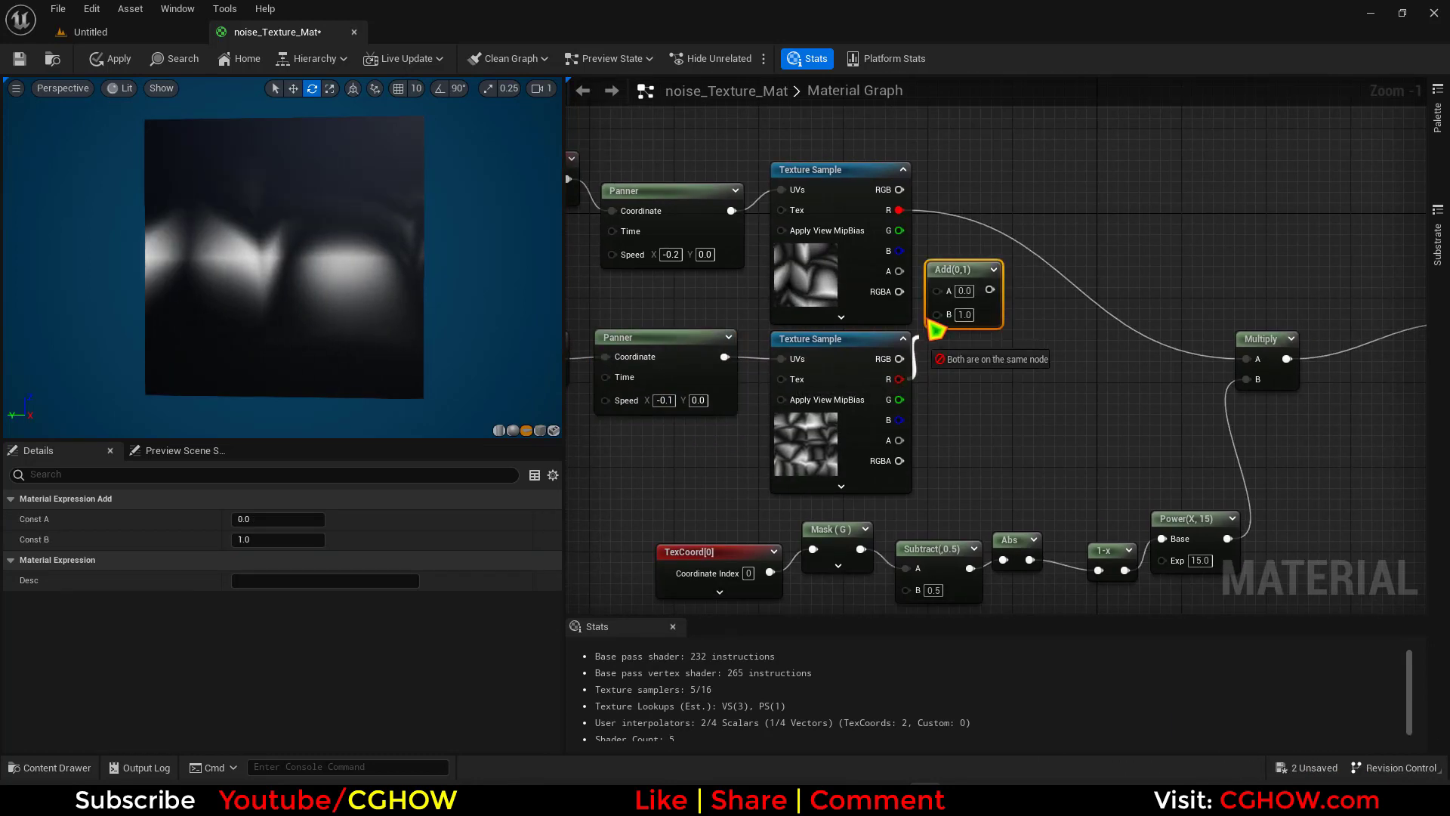
drag(899, 379, 1249, 362)
right_drag(1093, 419, 894, 406)
drag(772, 294, 837, 320)
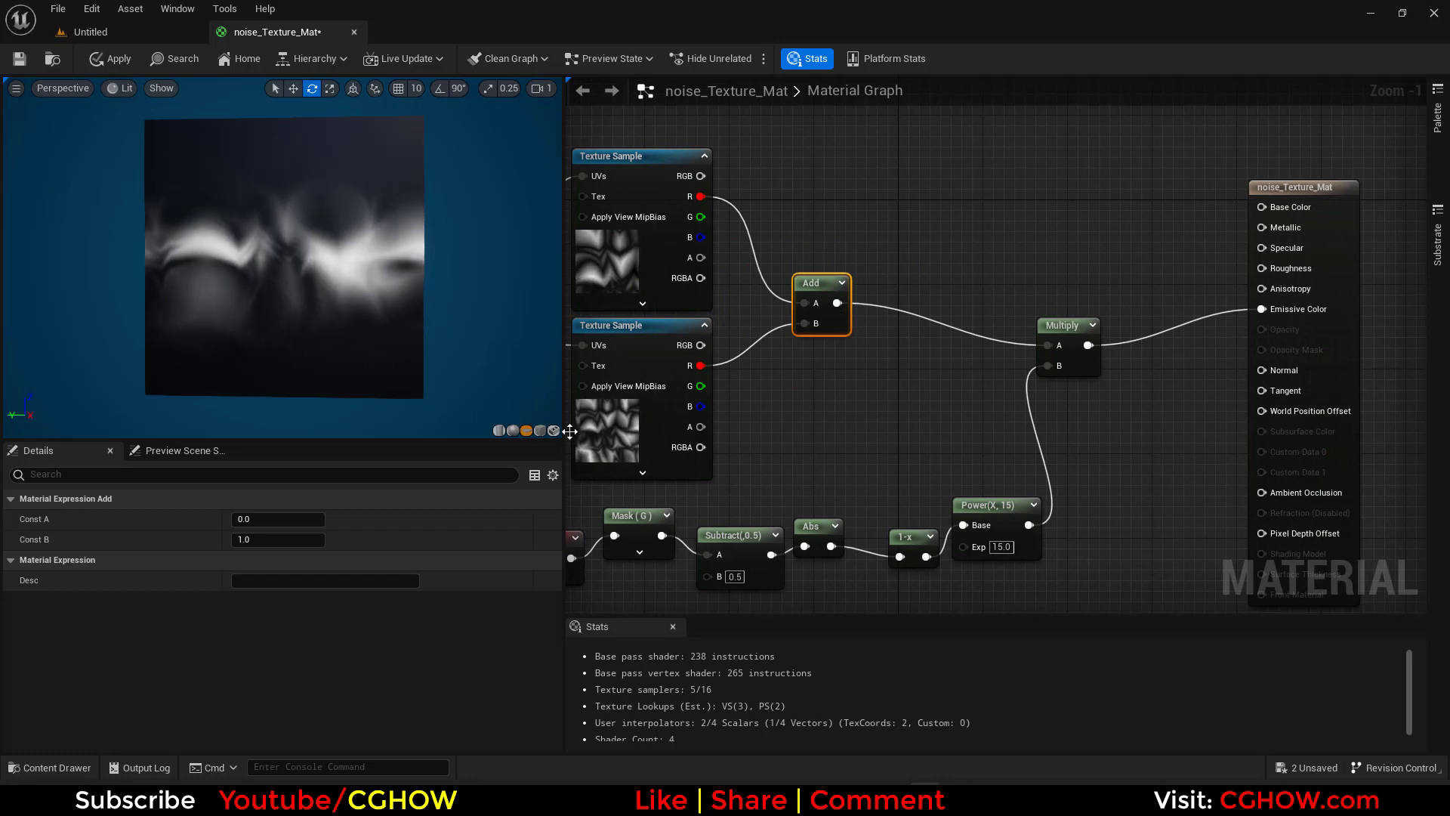
drag(317, 333, 355, 330)
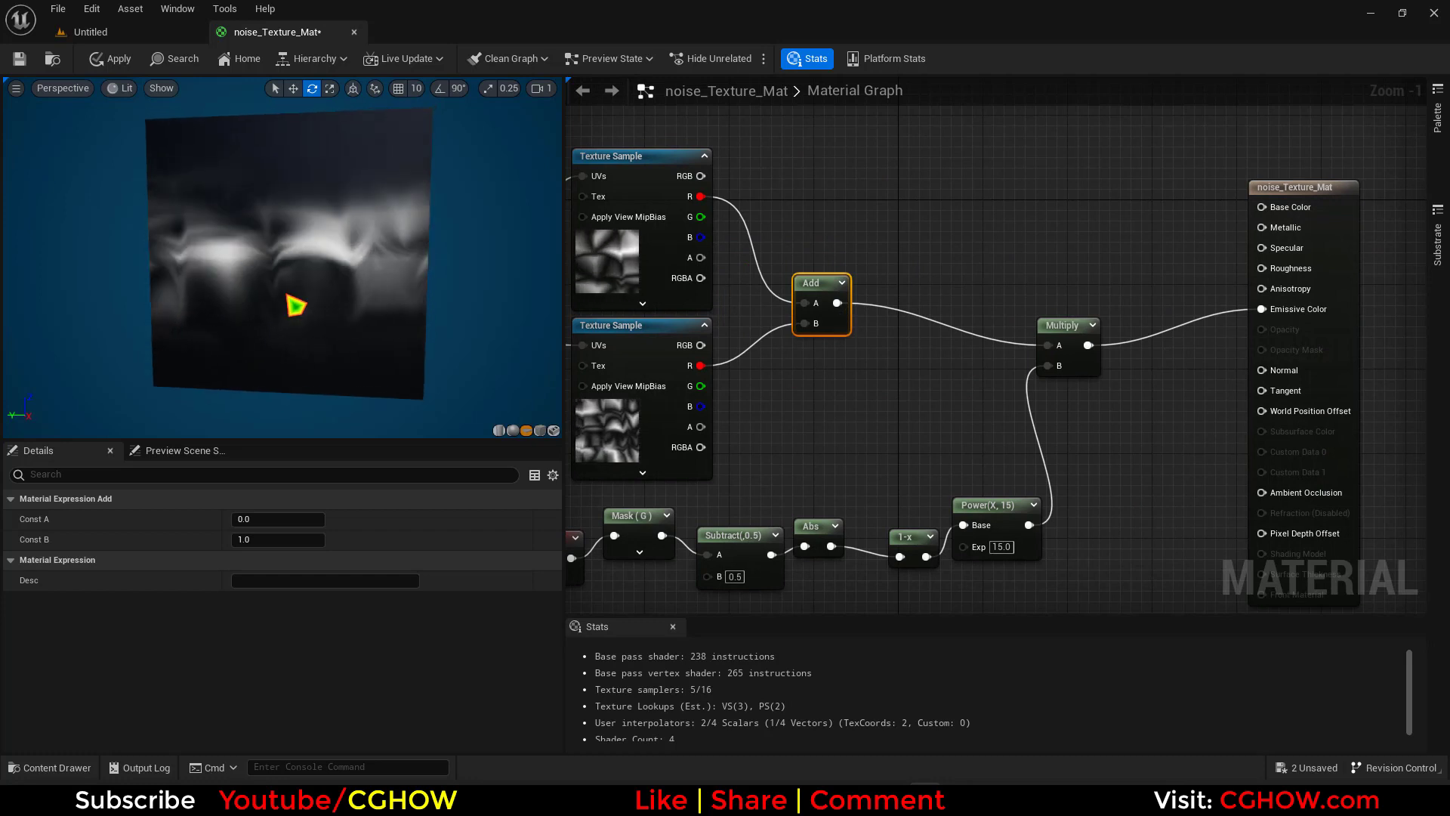
Step: Add a second Component Mask fed by the gradient's TexCoord, keep only its R channel, and preview it
right_drag(942, 418, 883, 409)
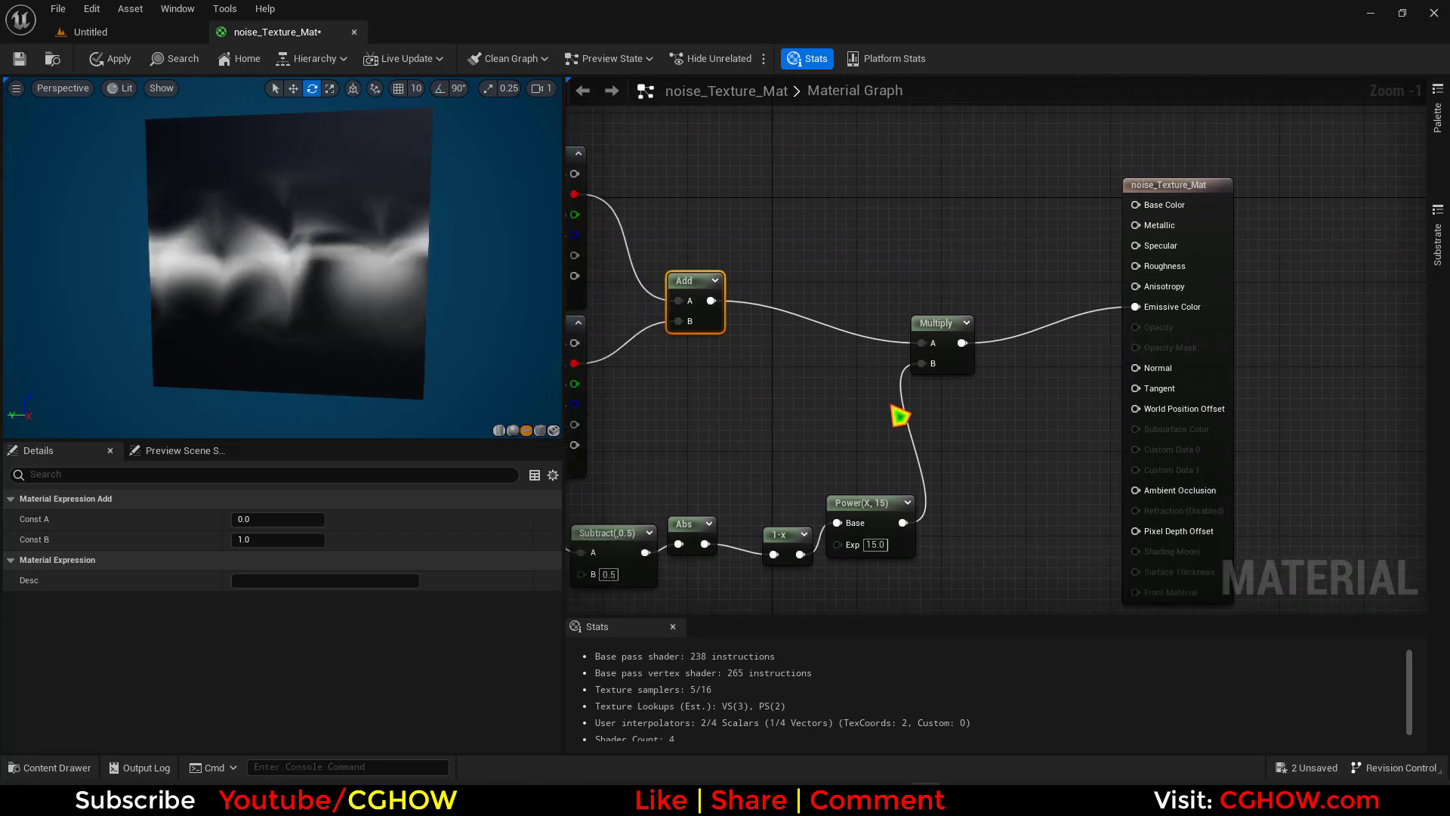
scroll(1116, 350, down, 2)
right_drag(968, 439, 1017, 334)
right_drag(655, 436, 741, 418)
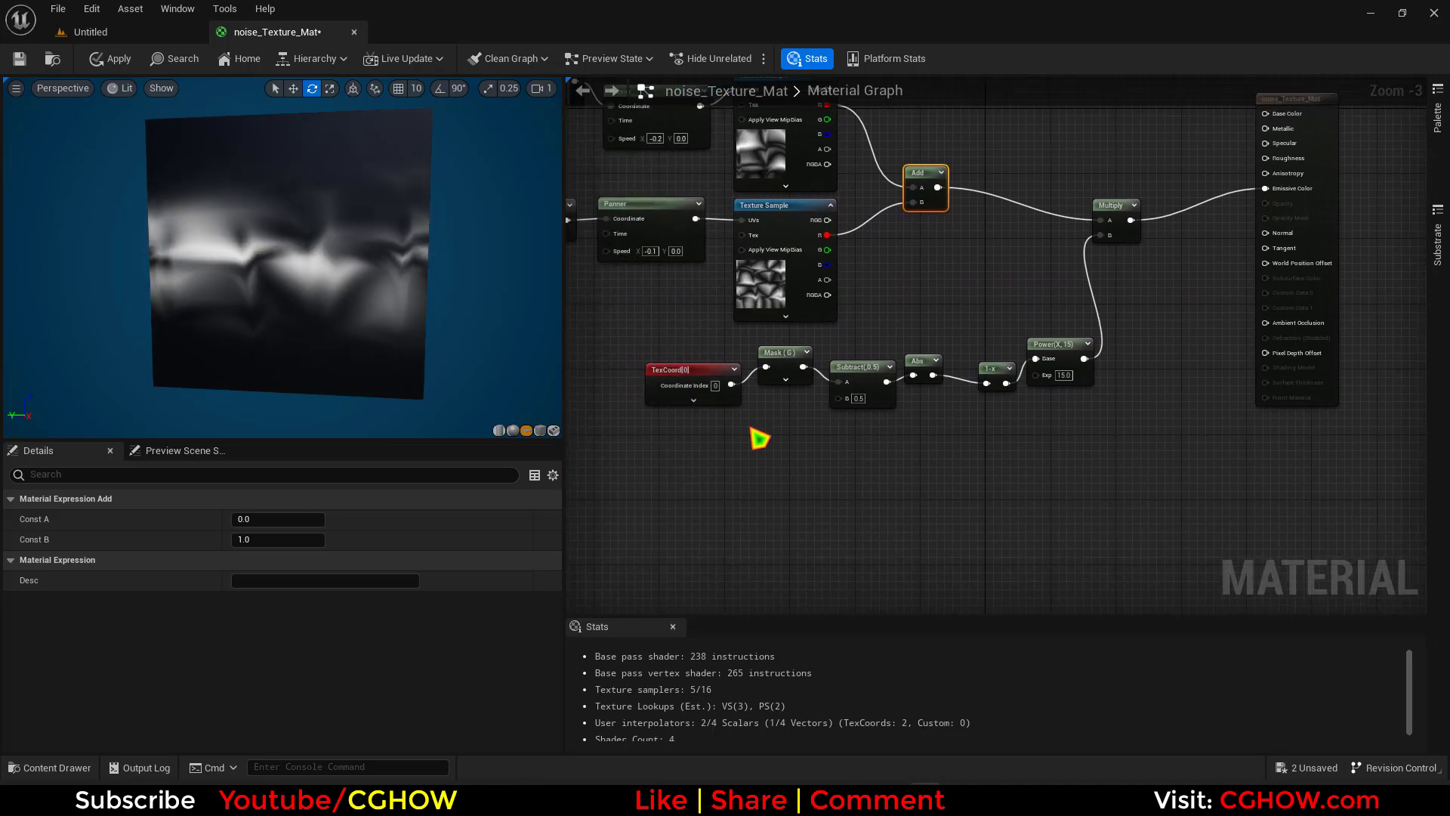
click(788, 437)
key(ctrl+v)
drag(731, 385, 786, 448)
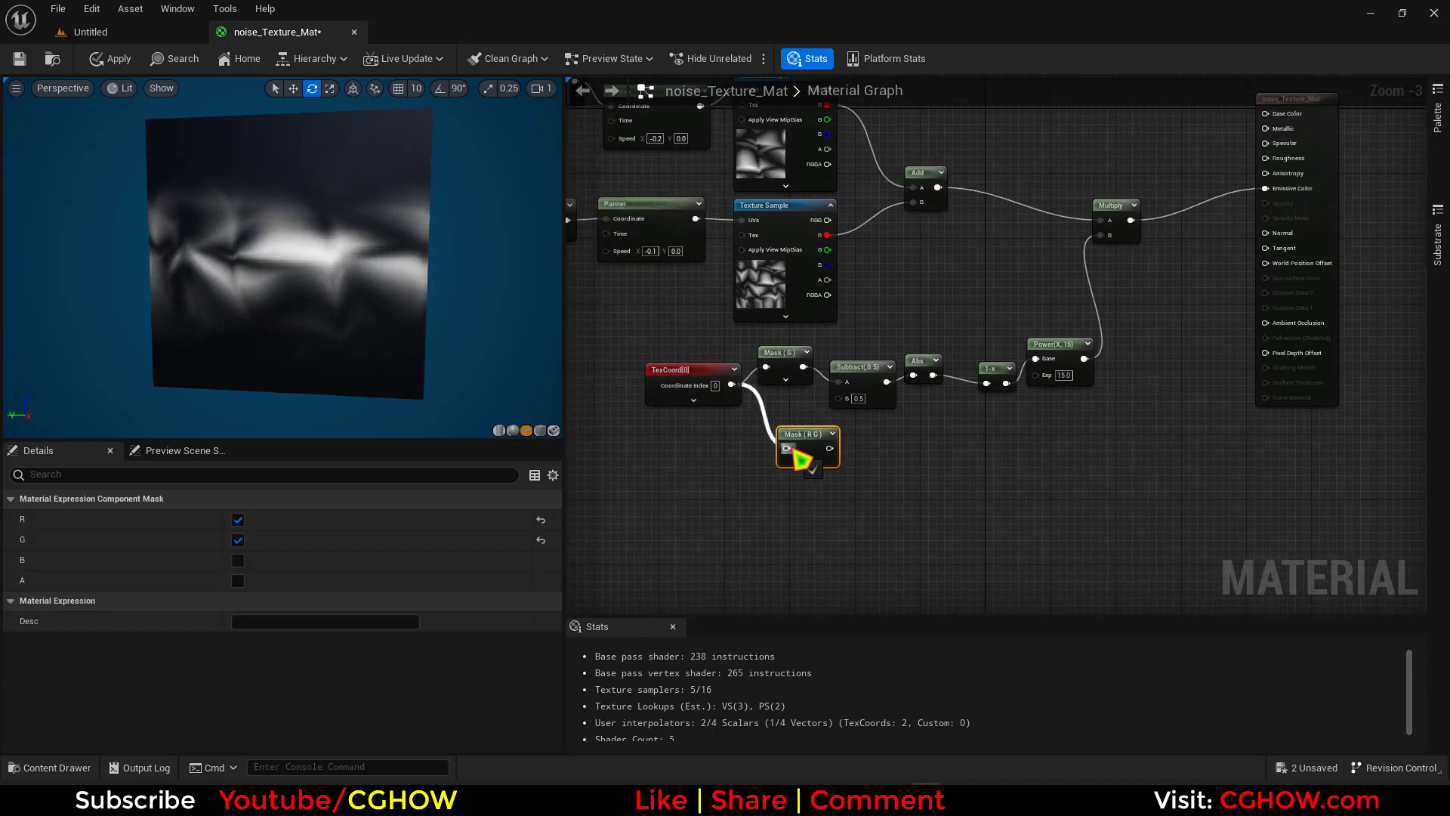
click(238, 539)
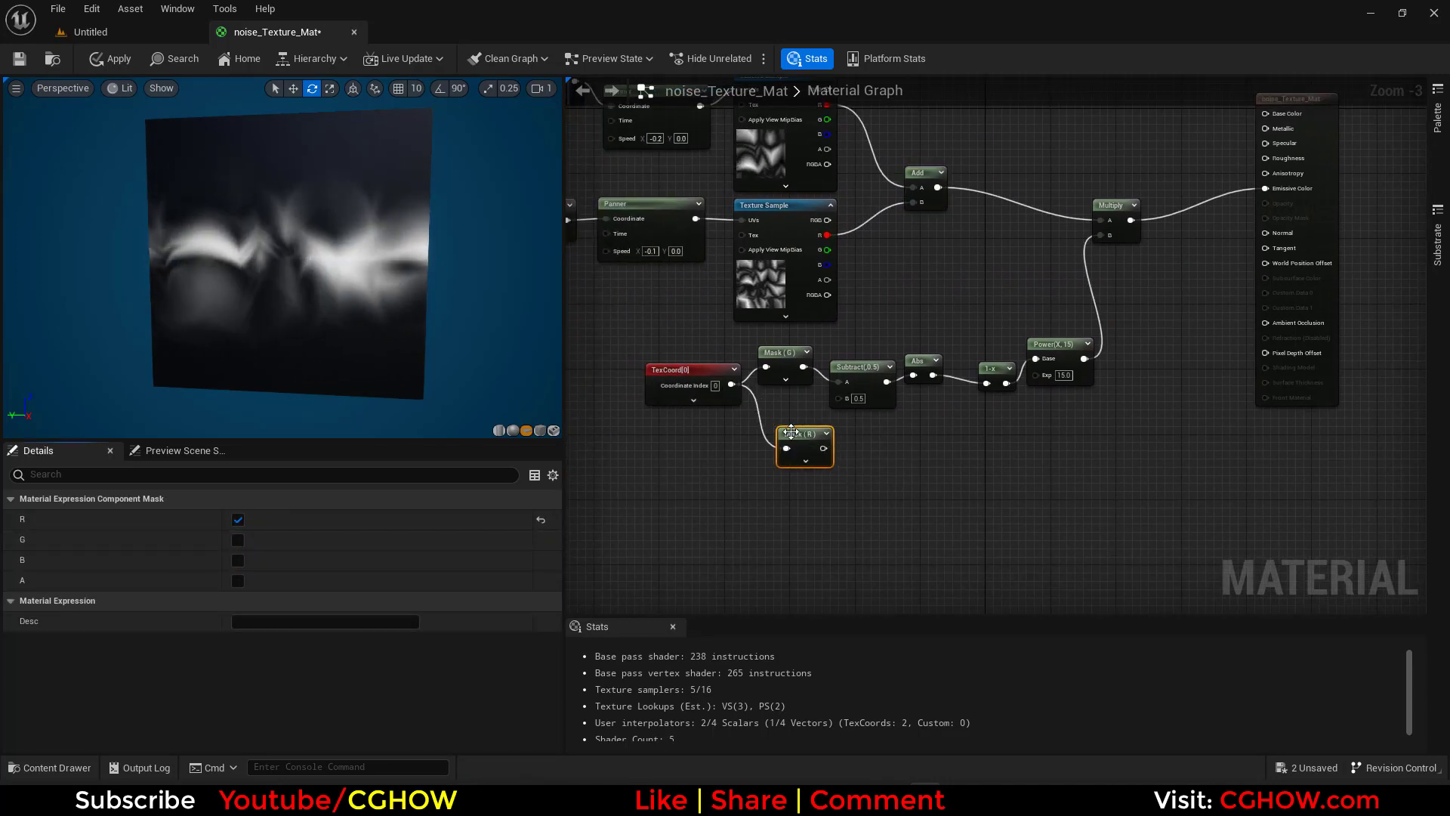
key(space)
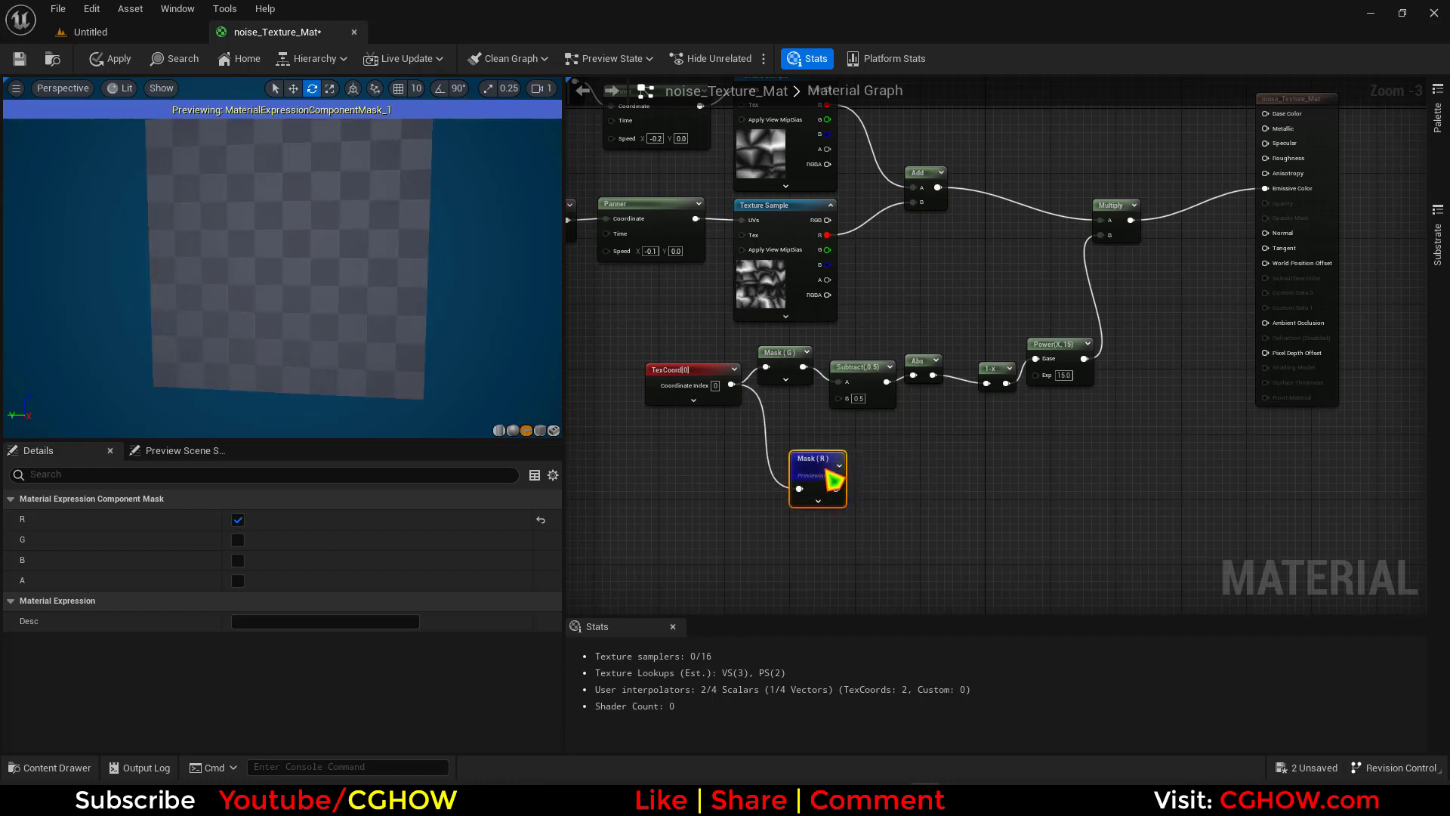
Step: Add a 1-x node and connect the R mask's output to it
right_drag(929, 479, 868, 489)
click(838, 489)
key(o)
click(830, 478)
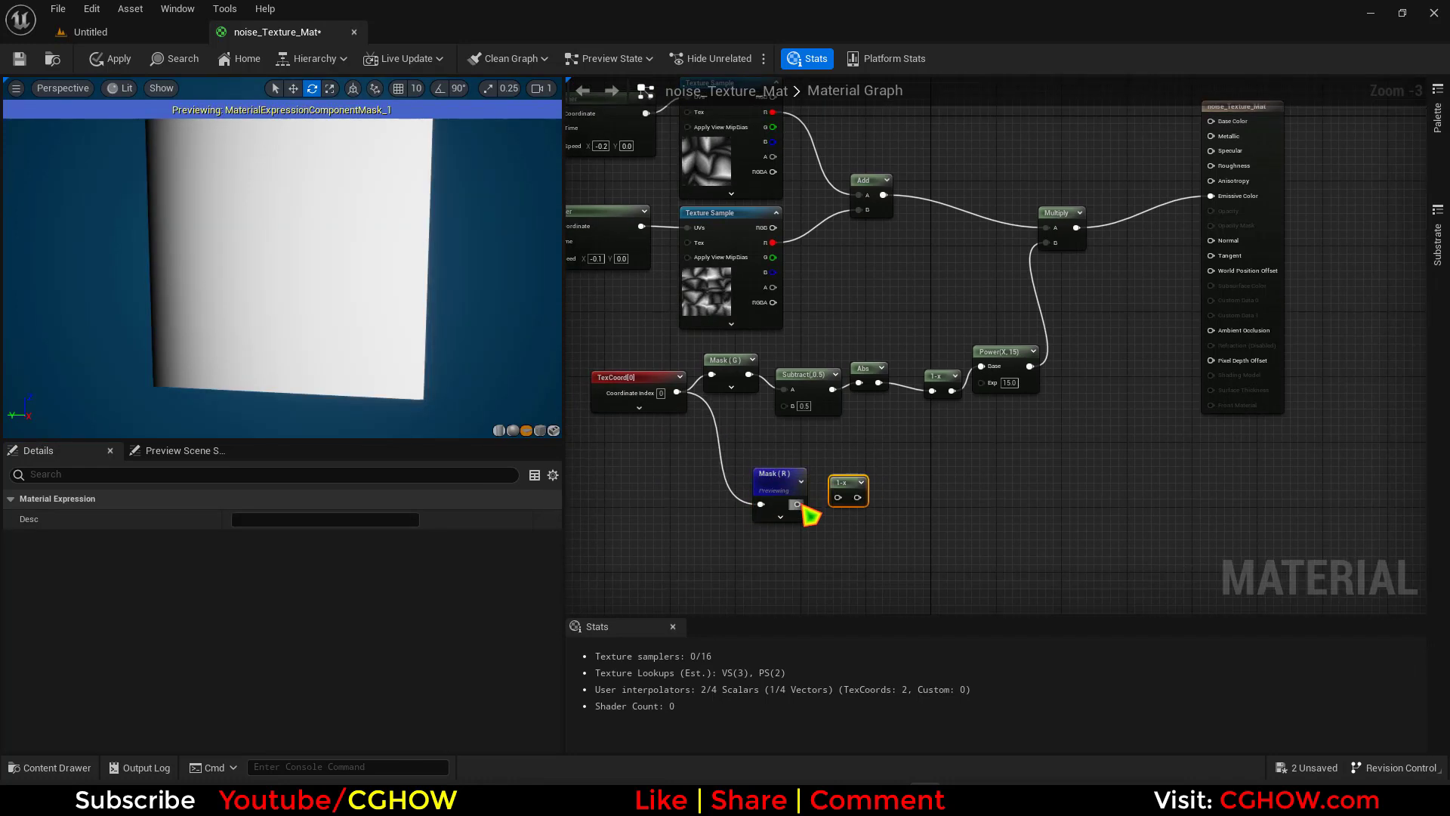
drag(799, 505, 841, 499)
Step: Add a Power node after the R mask's 1-x node, place it below the other Power node, and preview it
click(891, 486)
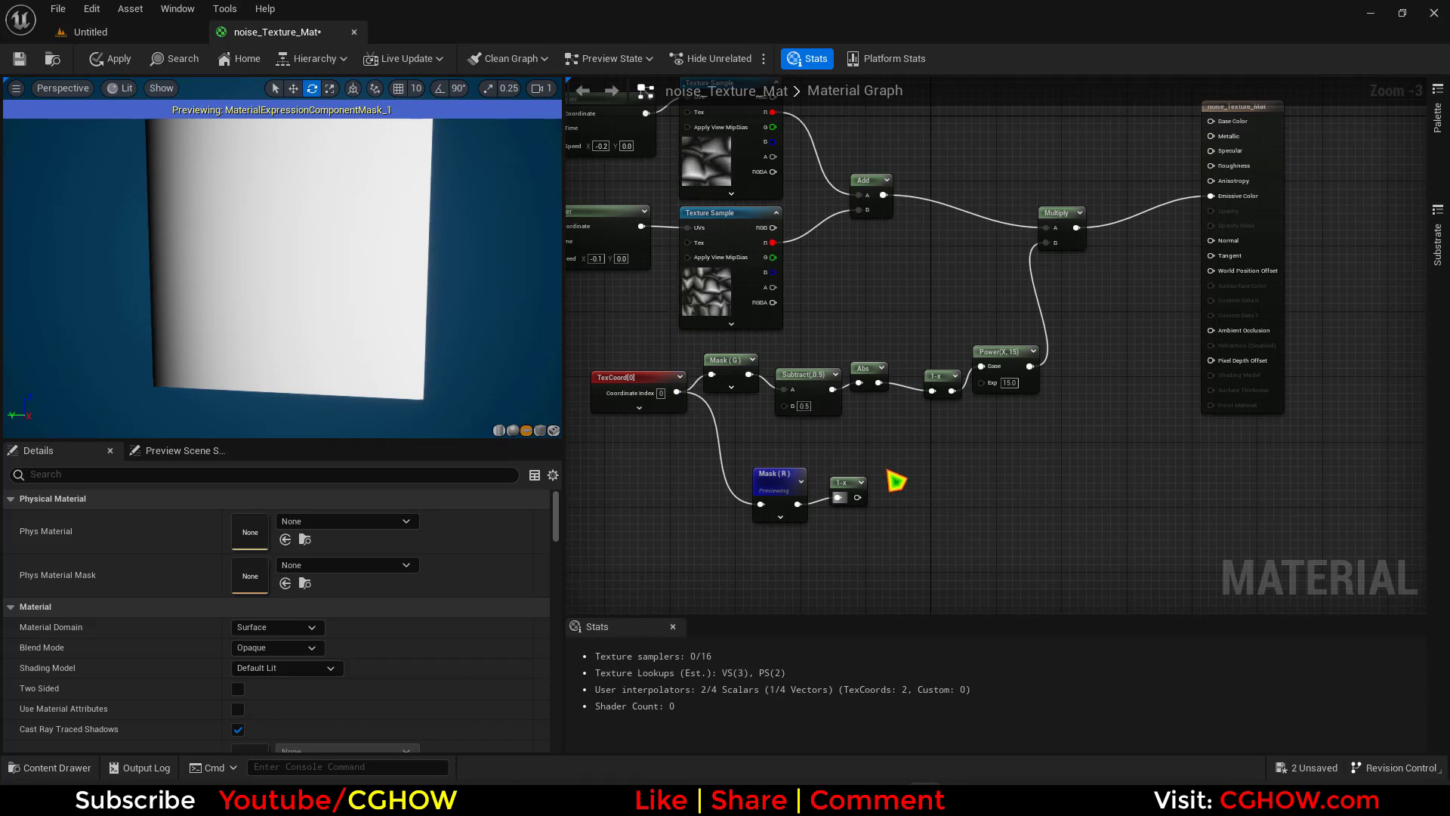
key(e)
click(886, 469)
drag(860, 498, 1010, 464)
key(space)
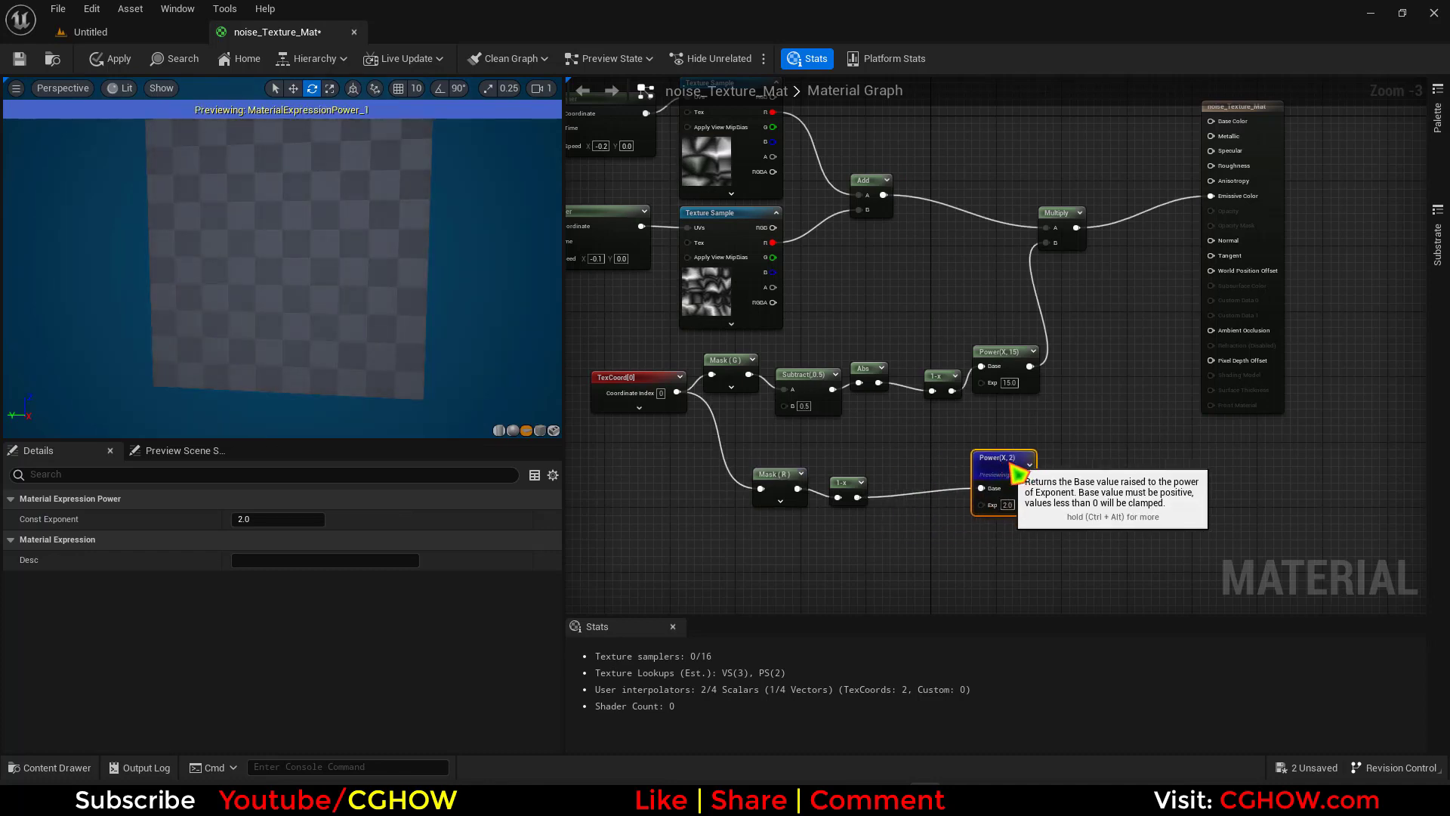
Step: Multiply the two Power outputs in a new Multiply node and connect it to the first Multiply's B input
right_drag(1078, 444, 955, 476)
key(m)
click(960, 457)
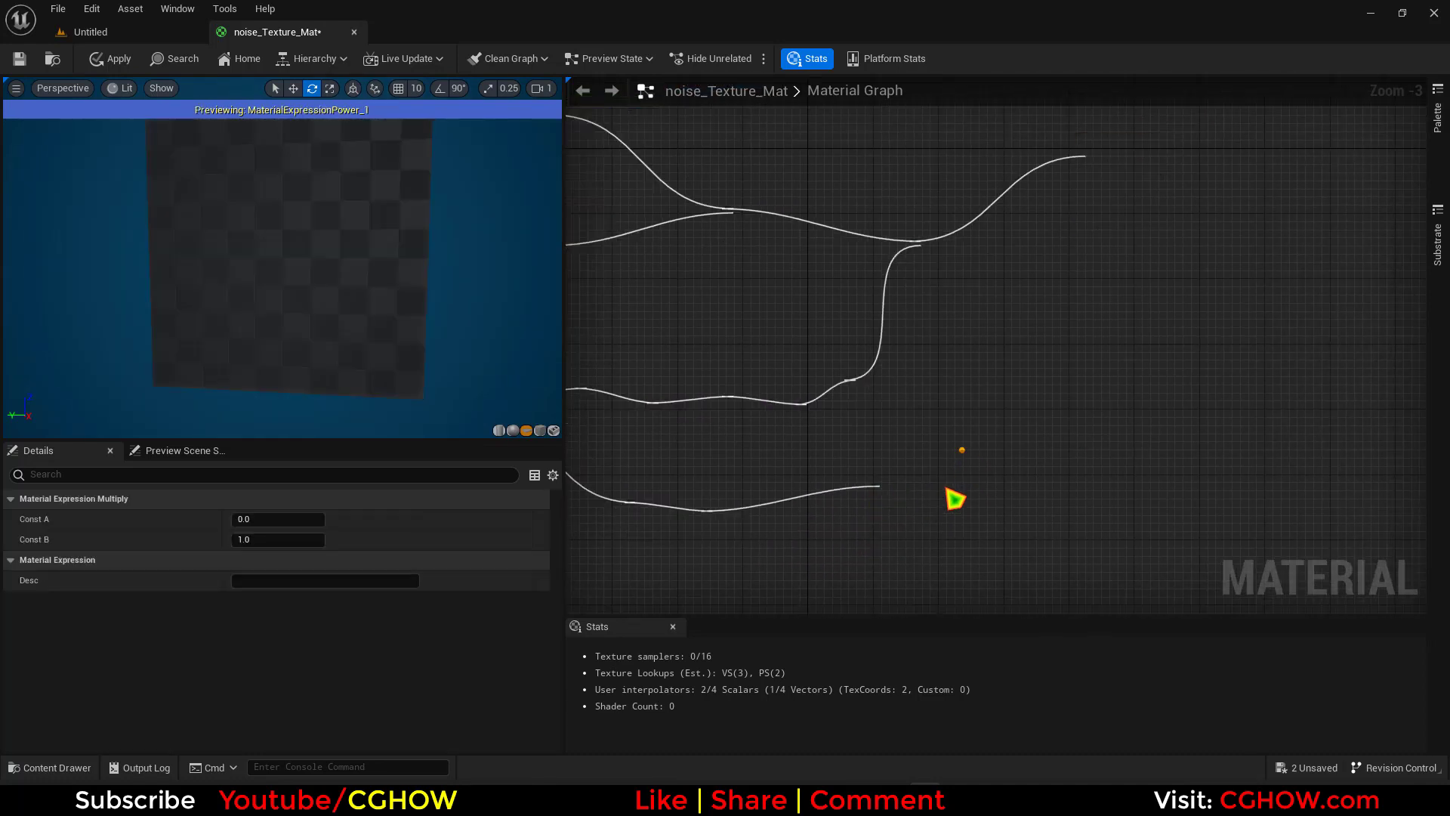
drag(927, 520, 908, 398)
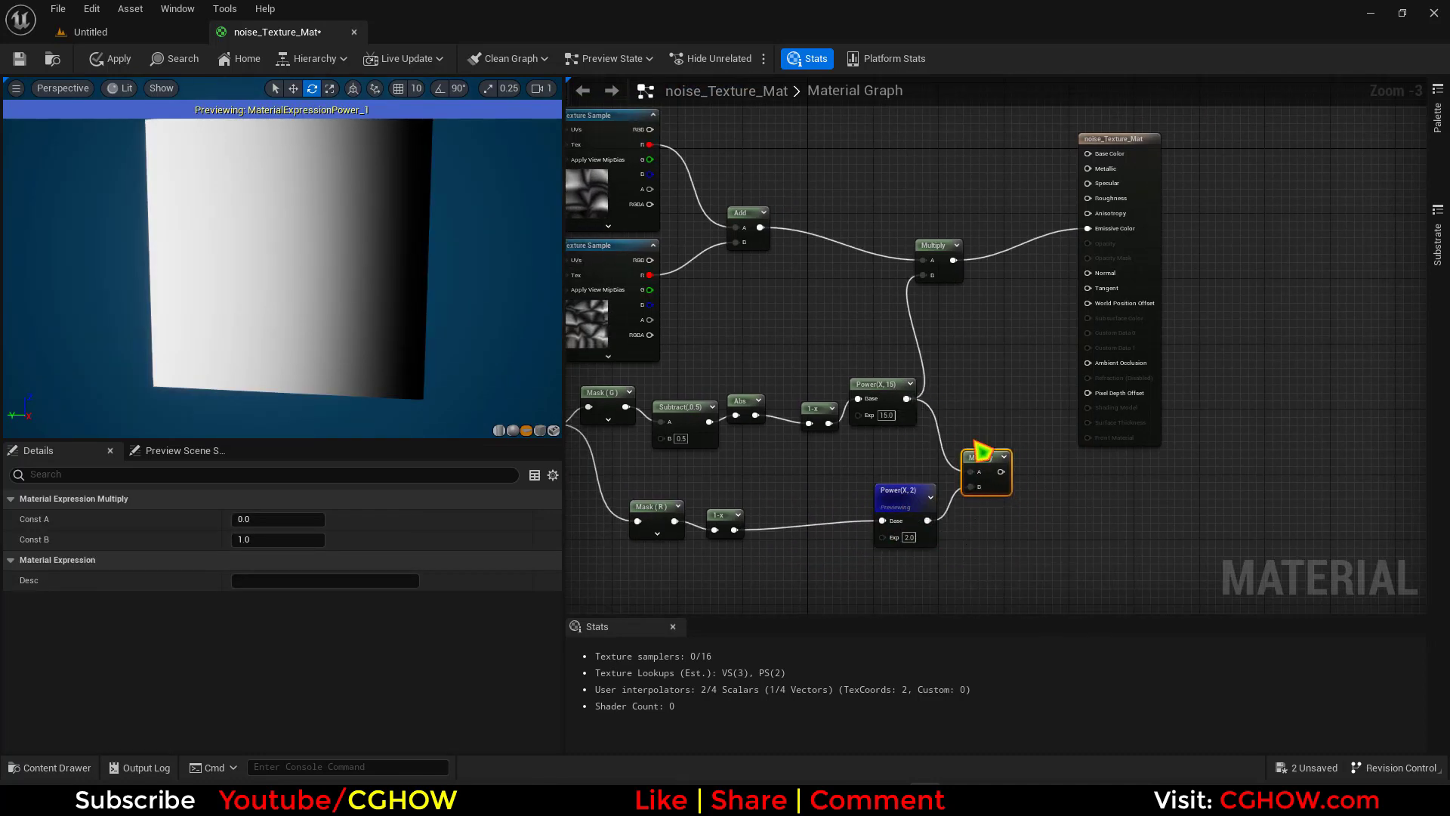
drag(1001, 471, 926, 276)
Step: Move the material output node farther away and insert a SmoothStep node between the final Multiply and Emissive Color
right_drag(1078, 289, 880, 389)
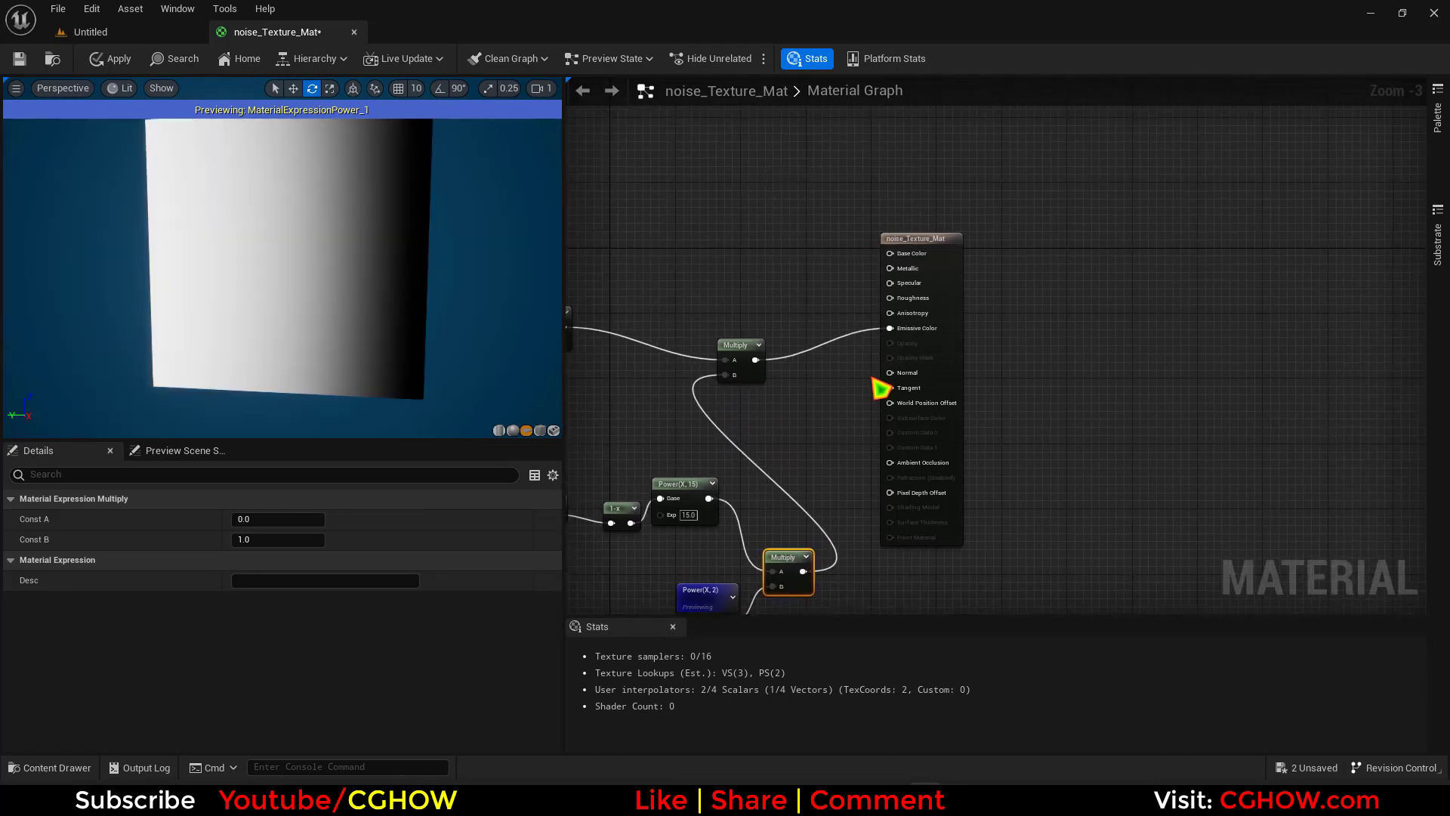
drag(880, 389, 1205, 356)
right_click(874, 298)
text(smo)
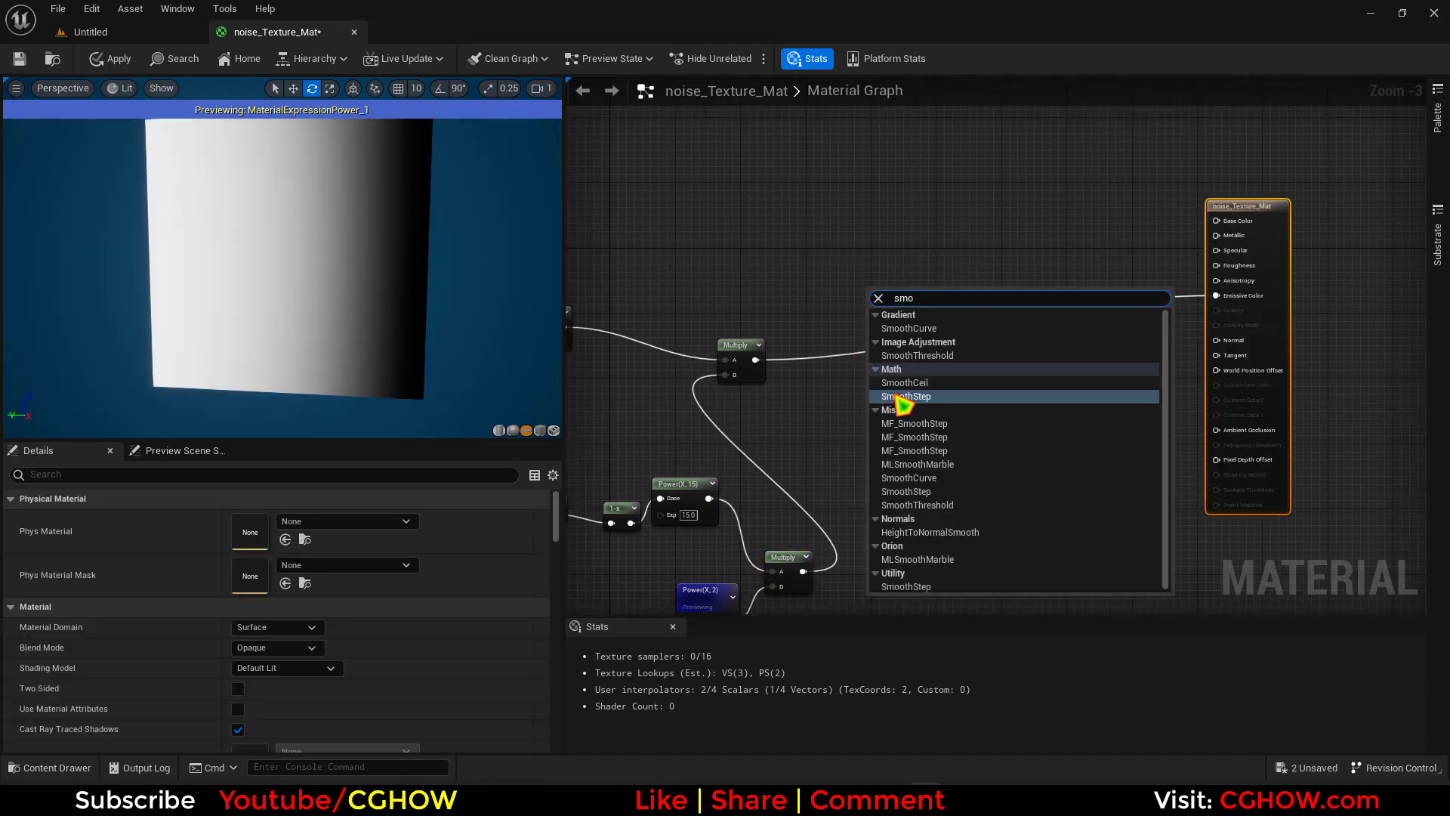
click(882, 394)
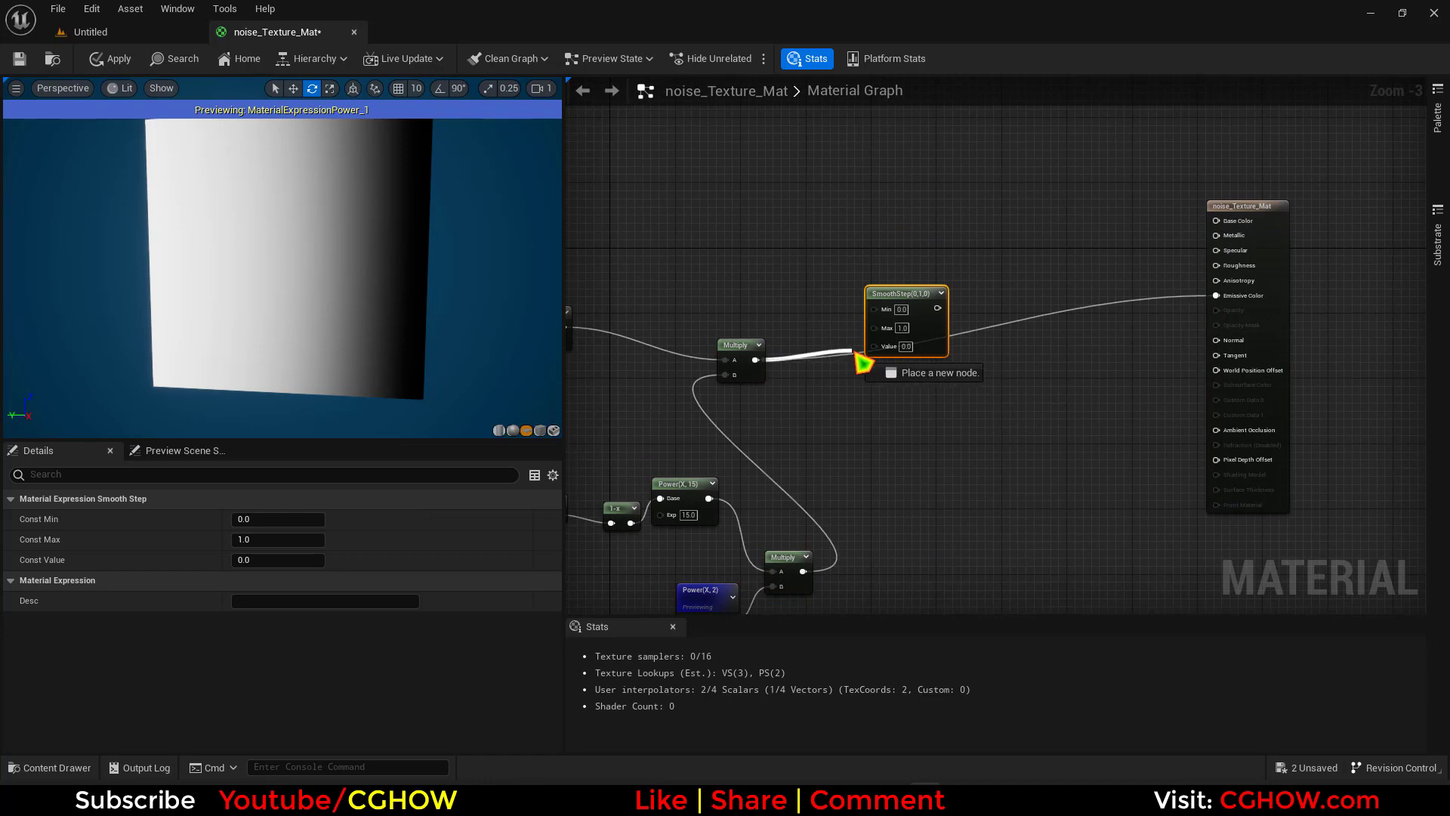
drag(861, 364, 874, 346)
drag(937, 309, 1217, 296)
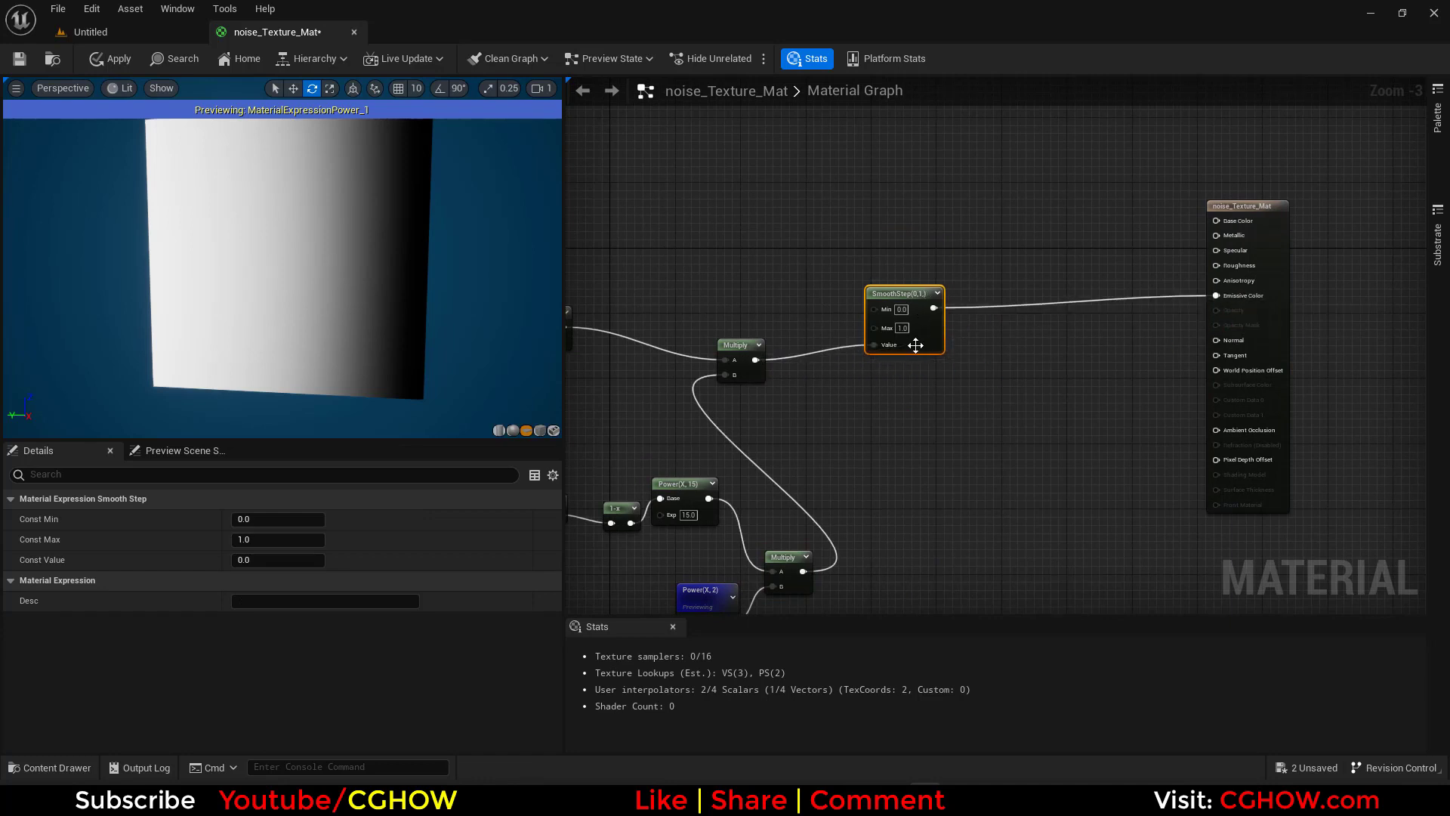
Step: Promote the SmoothStep node's Min and Max inputs to scalar parameters named Min and Max
scroll(916, 365, up, 4)
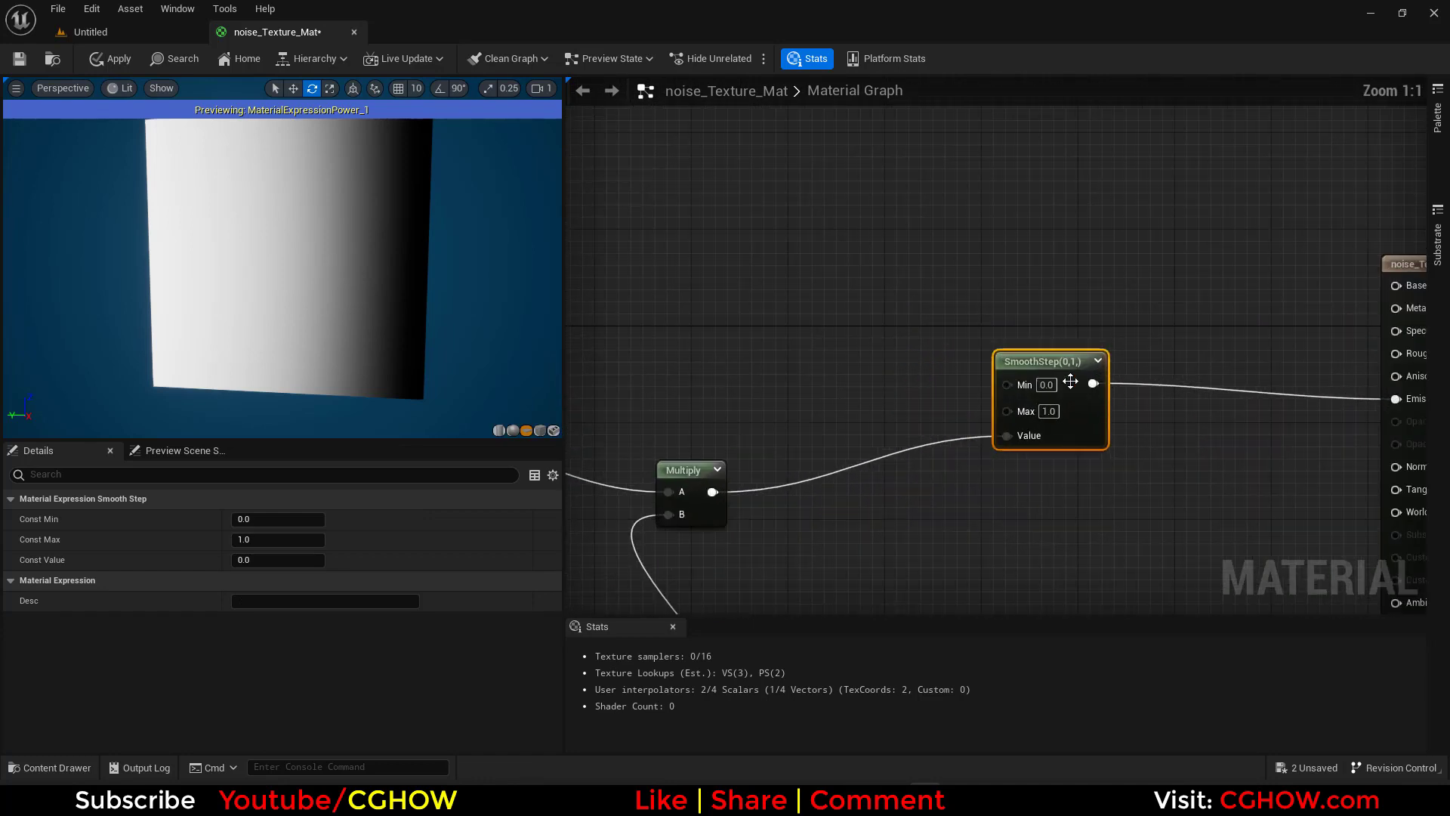
right_click(1006, 385)
click(1079, 486)
right_click(1007, 431)
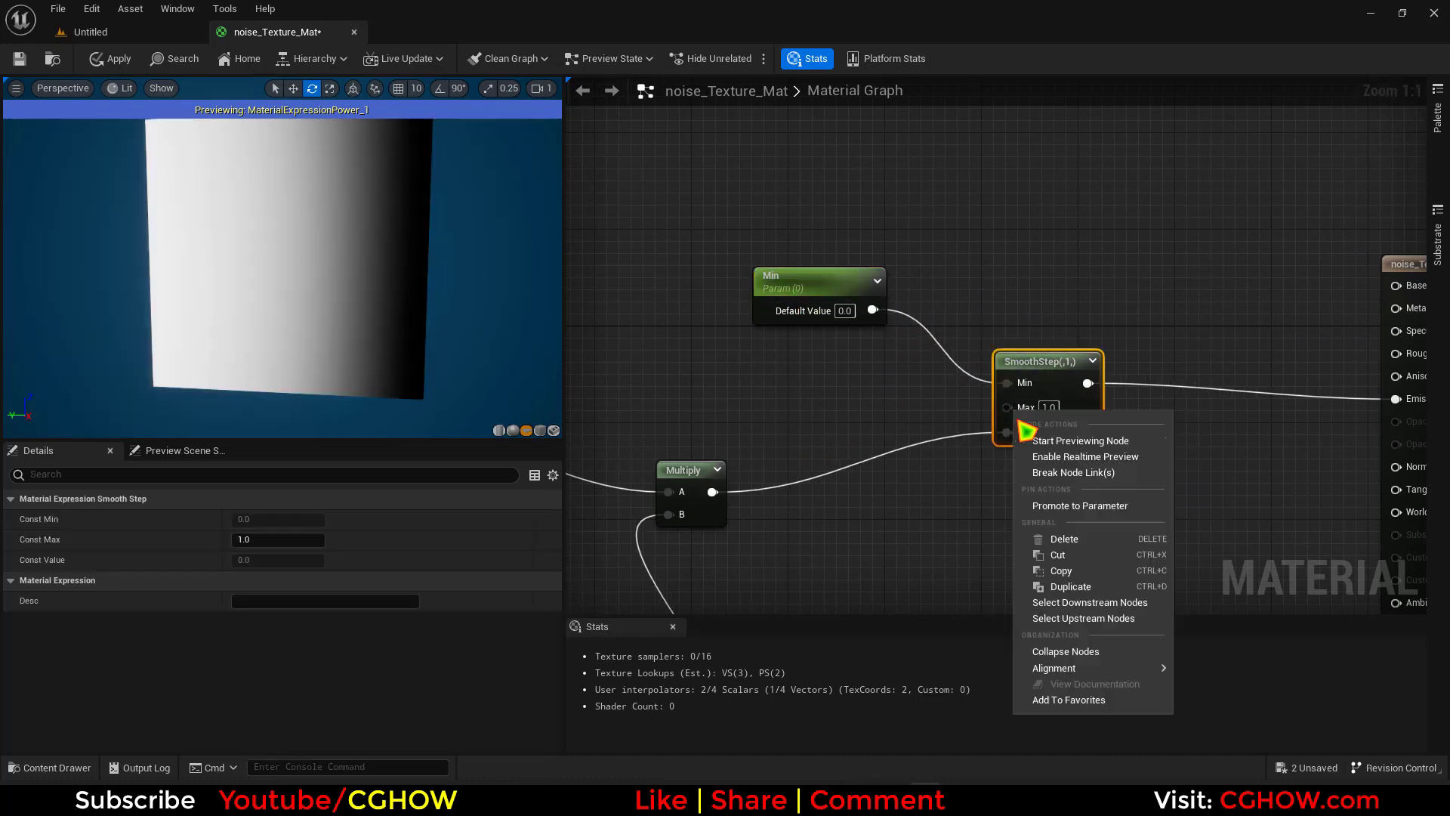
click(1131, 509)
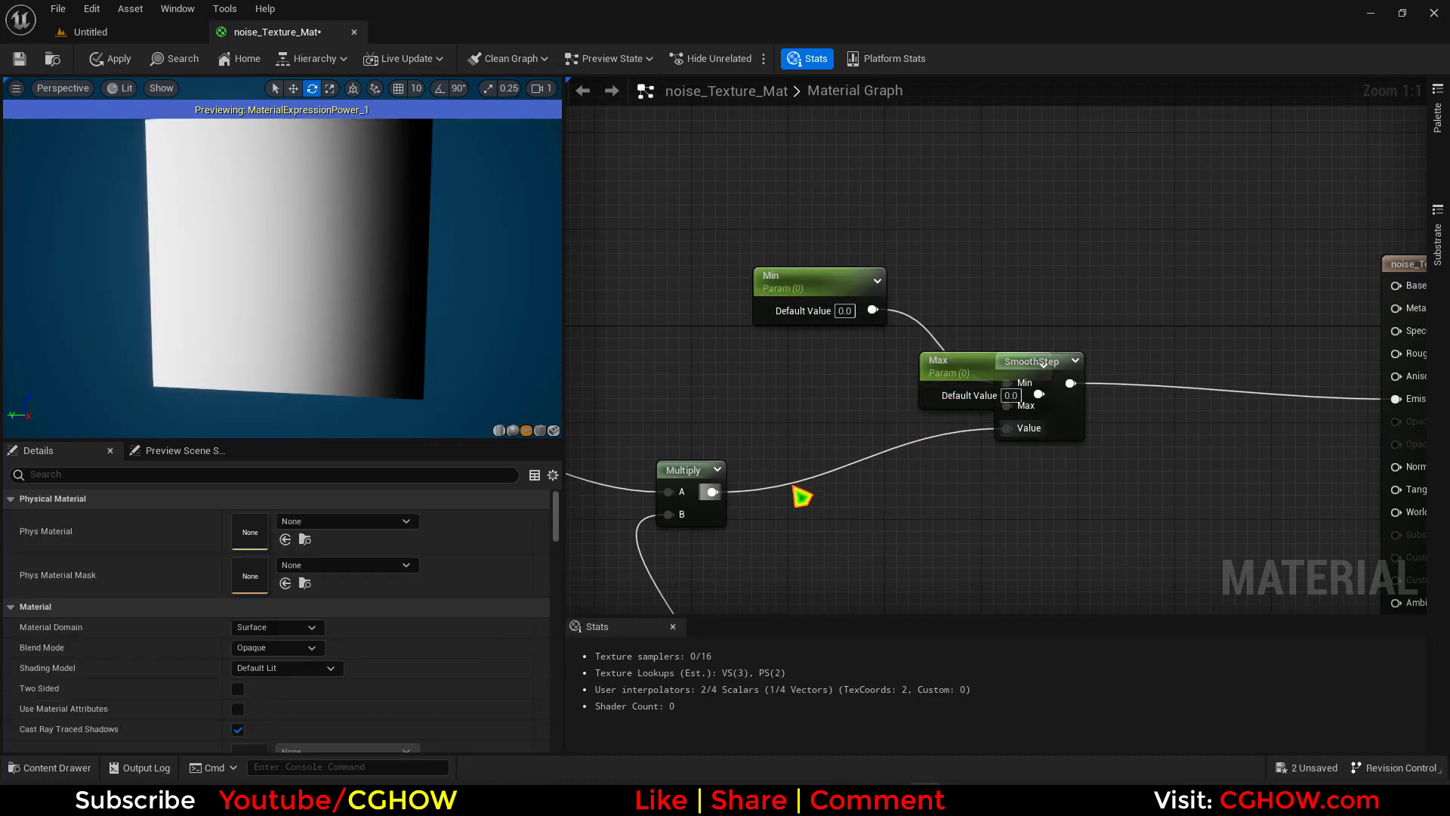
Step: Sum the Min and Max parameters in a new Add node, connect it to SmoothStep's Max input, and tidy the nodes
drag(948, 383, 781, 489)
click(907, 391)
drag(872, 310, 1008, 406)
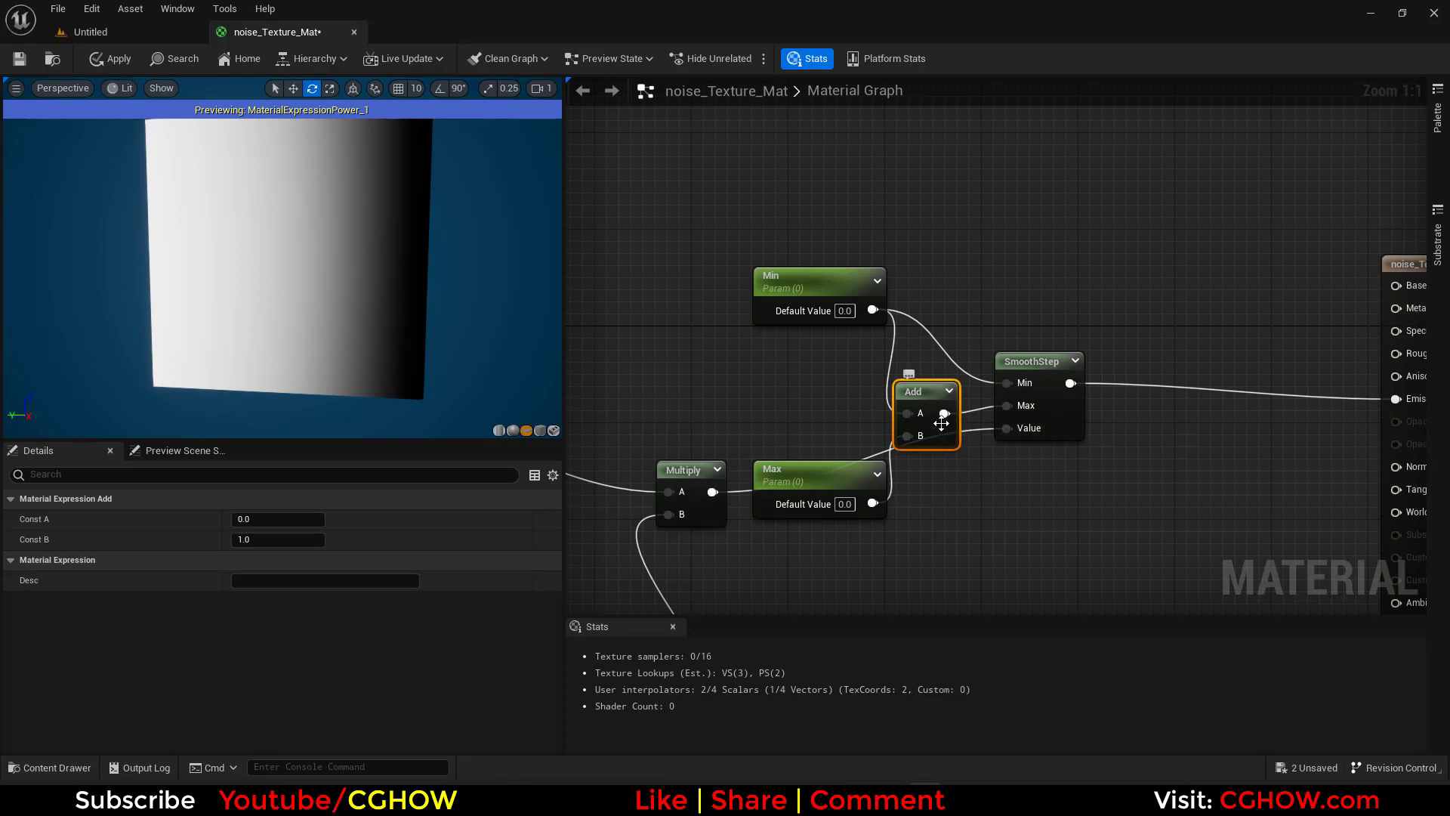
drag(820, 487, 805, 401)
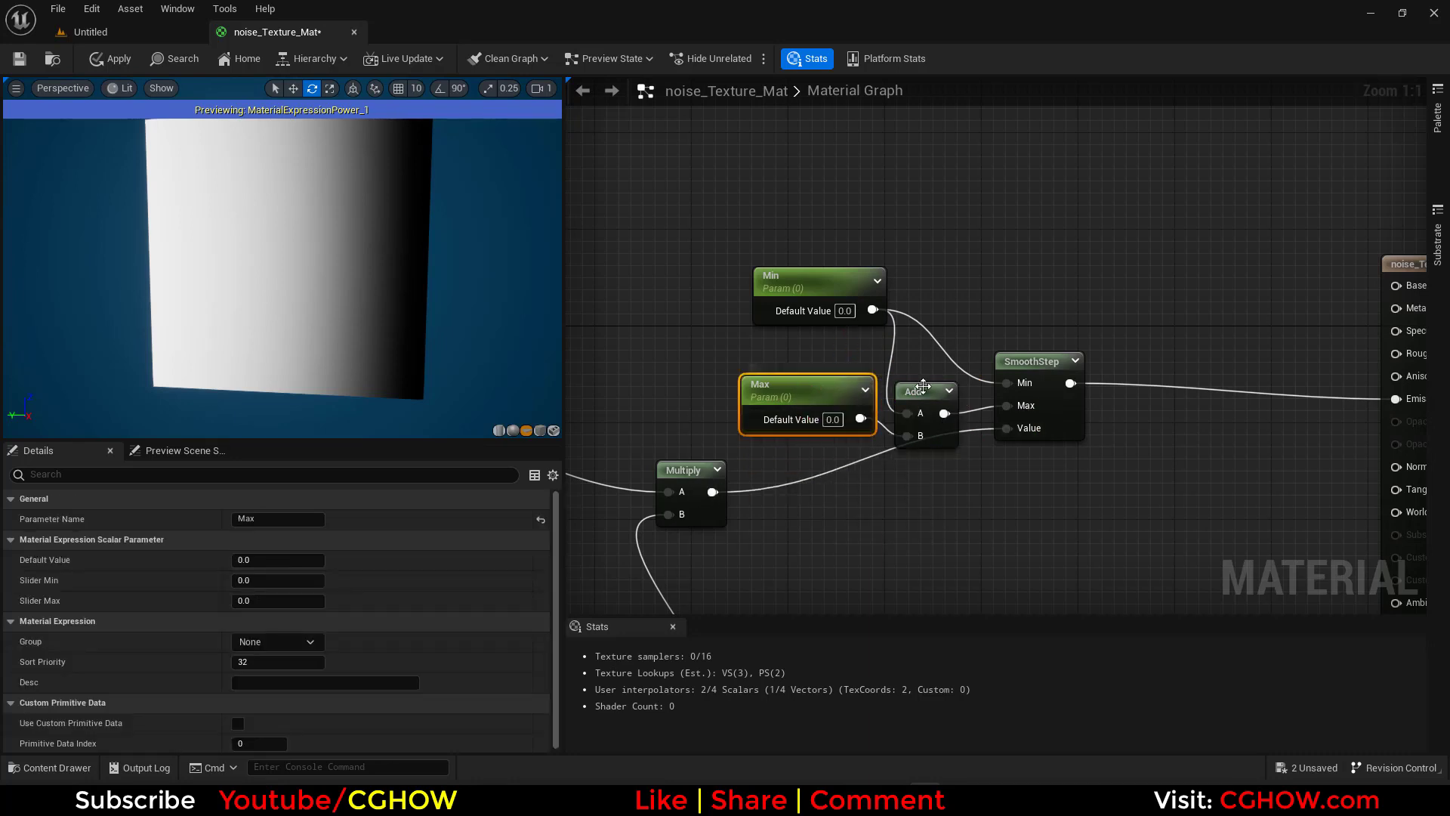
drag(955, 435, 965, 431)
click(1081, 389)
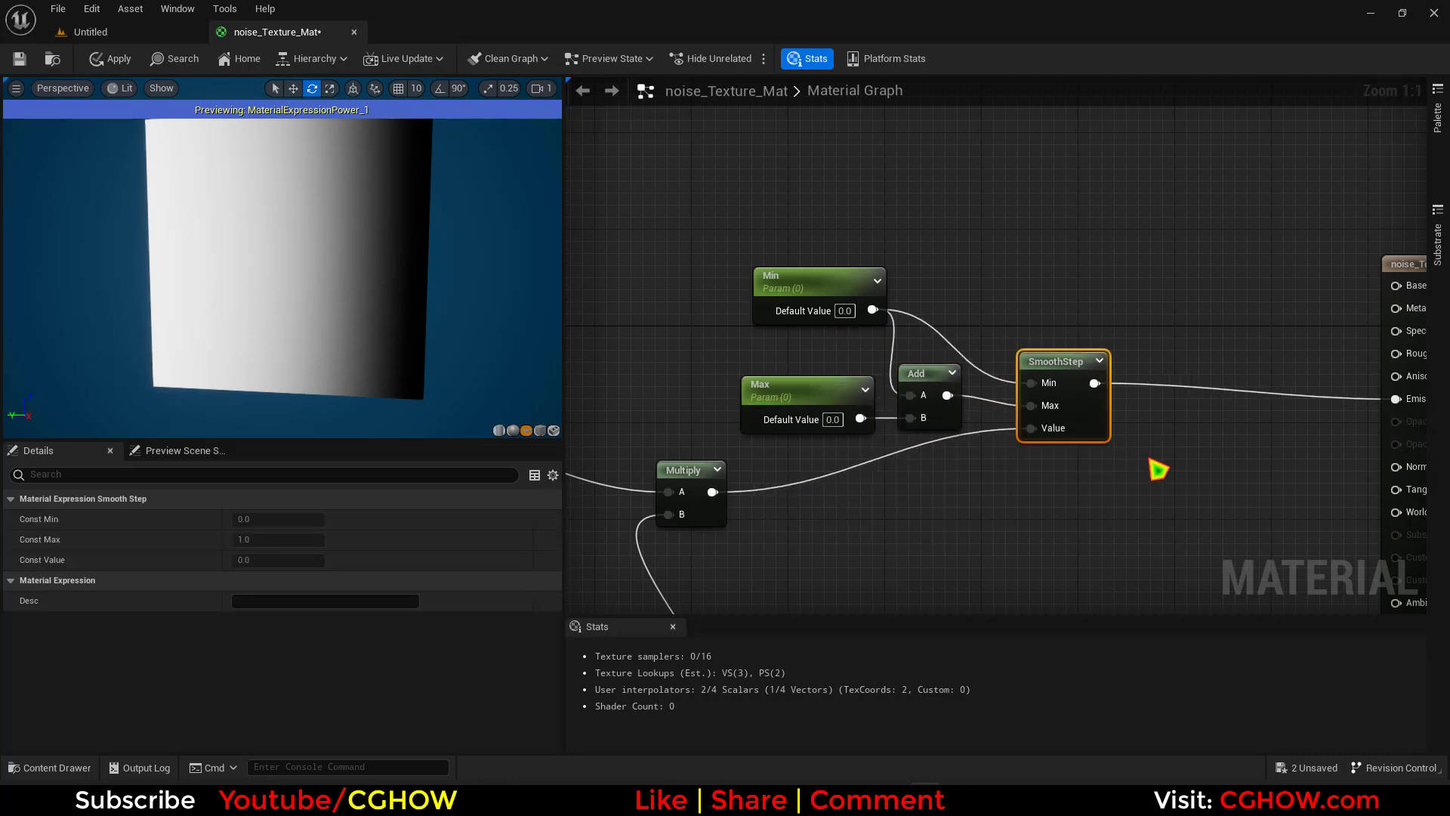
scroll(1068, 469, down, 2)
Step: Save the material, create a material instance from noise_Texture_Mat, and open the instance
click(19, 61)
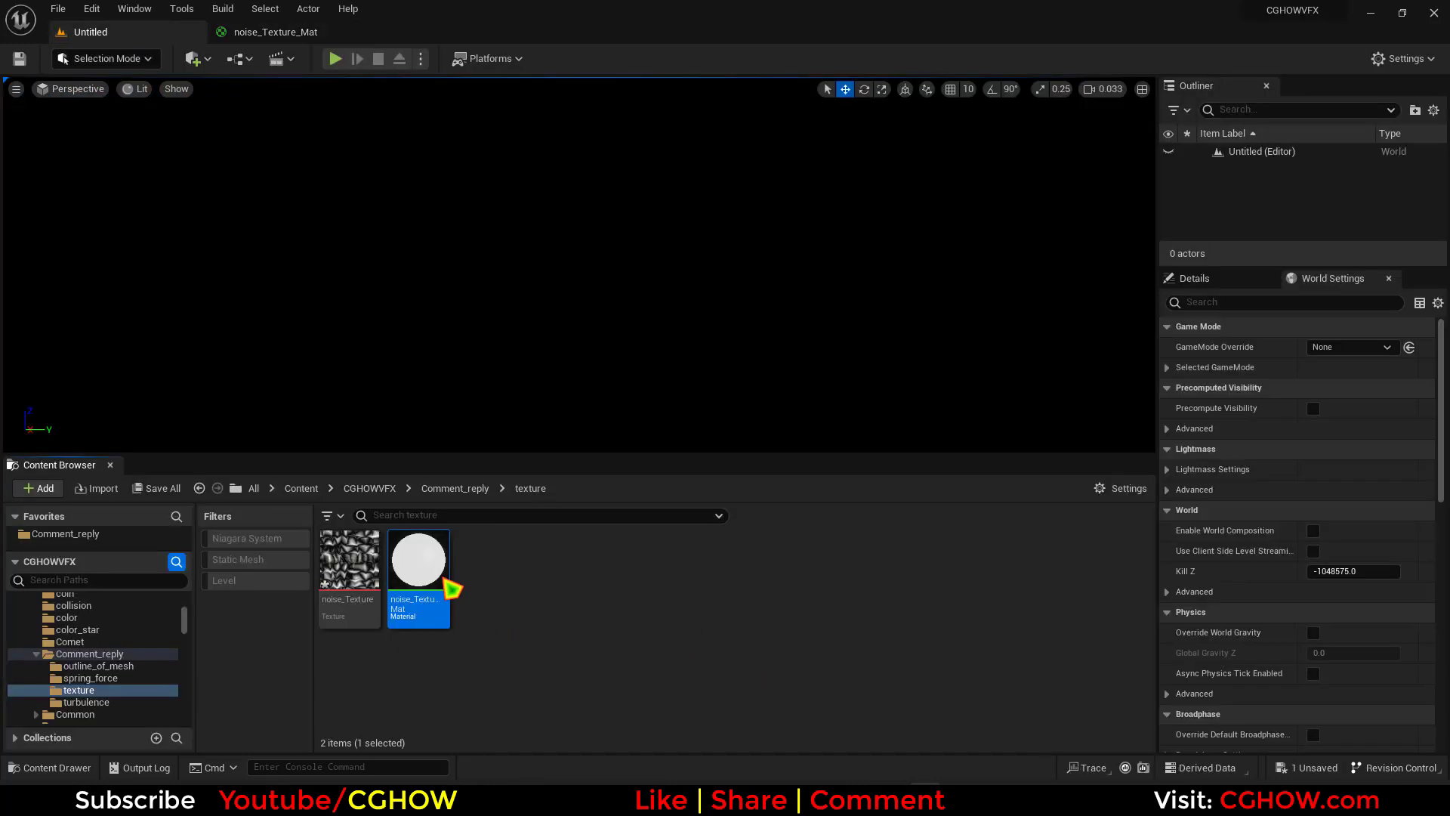
right_click(452, 589)
click(521, 195)
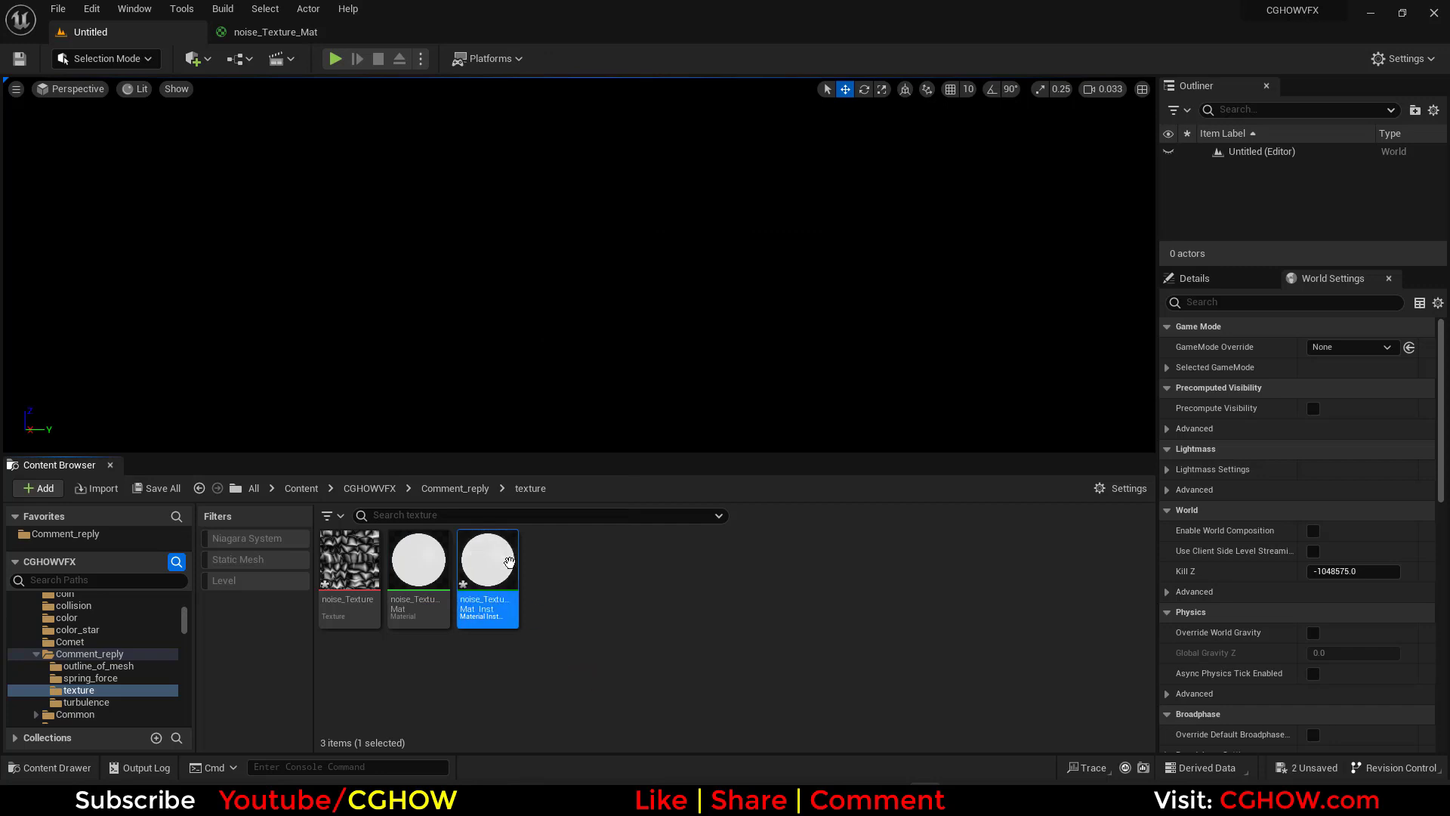
double_click(509, 562)
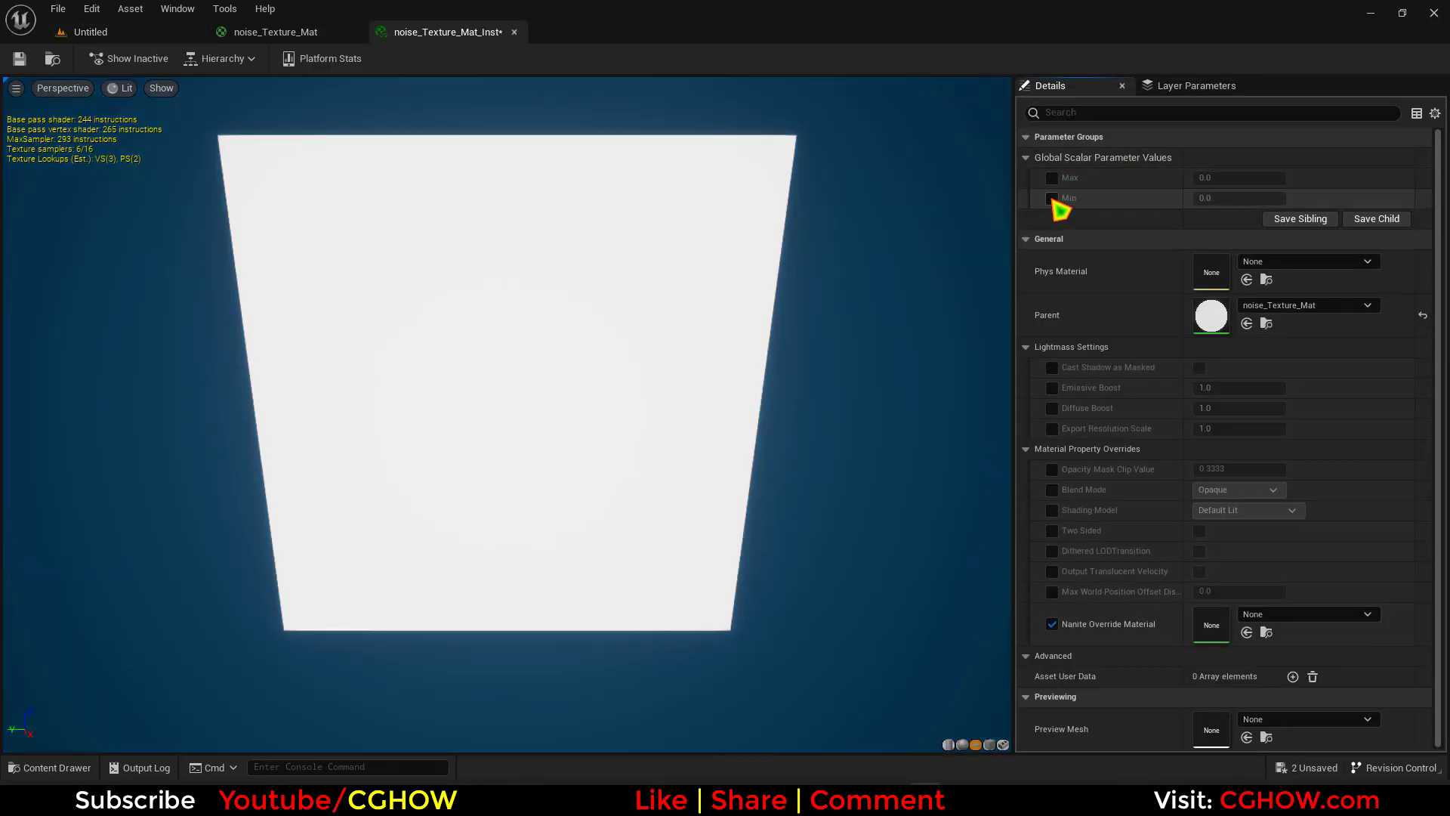
Step: Enable the Max and Min parameter overrides in the material instance and set Max to 1
click(1052, 199)
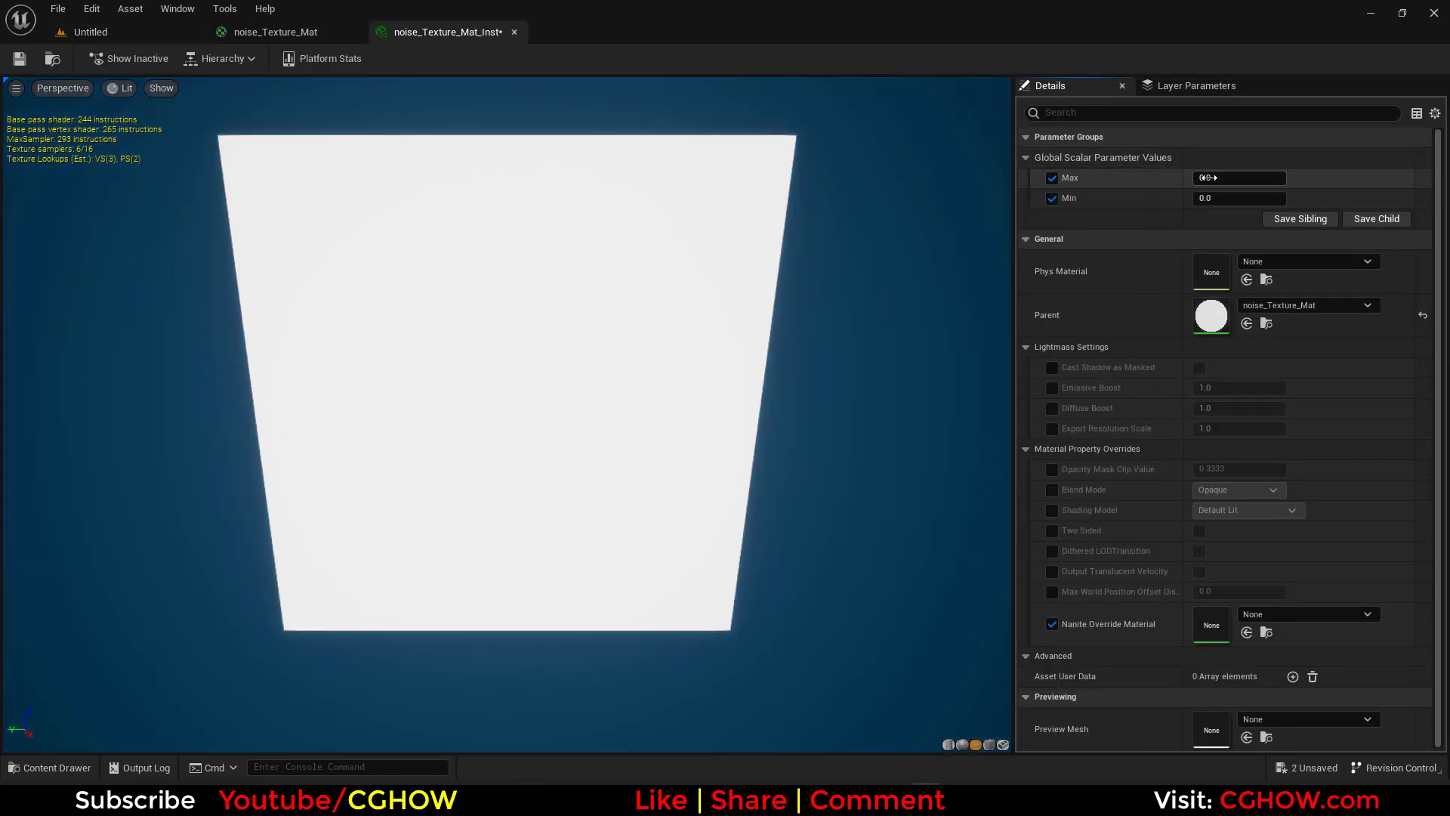
click(1209, 177)
text(1)
key(Return)
drag(565, 413, 581, 374)
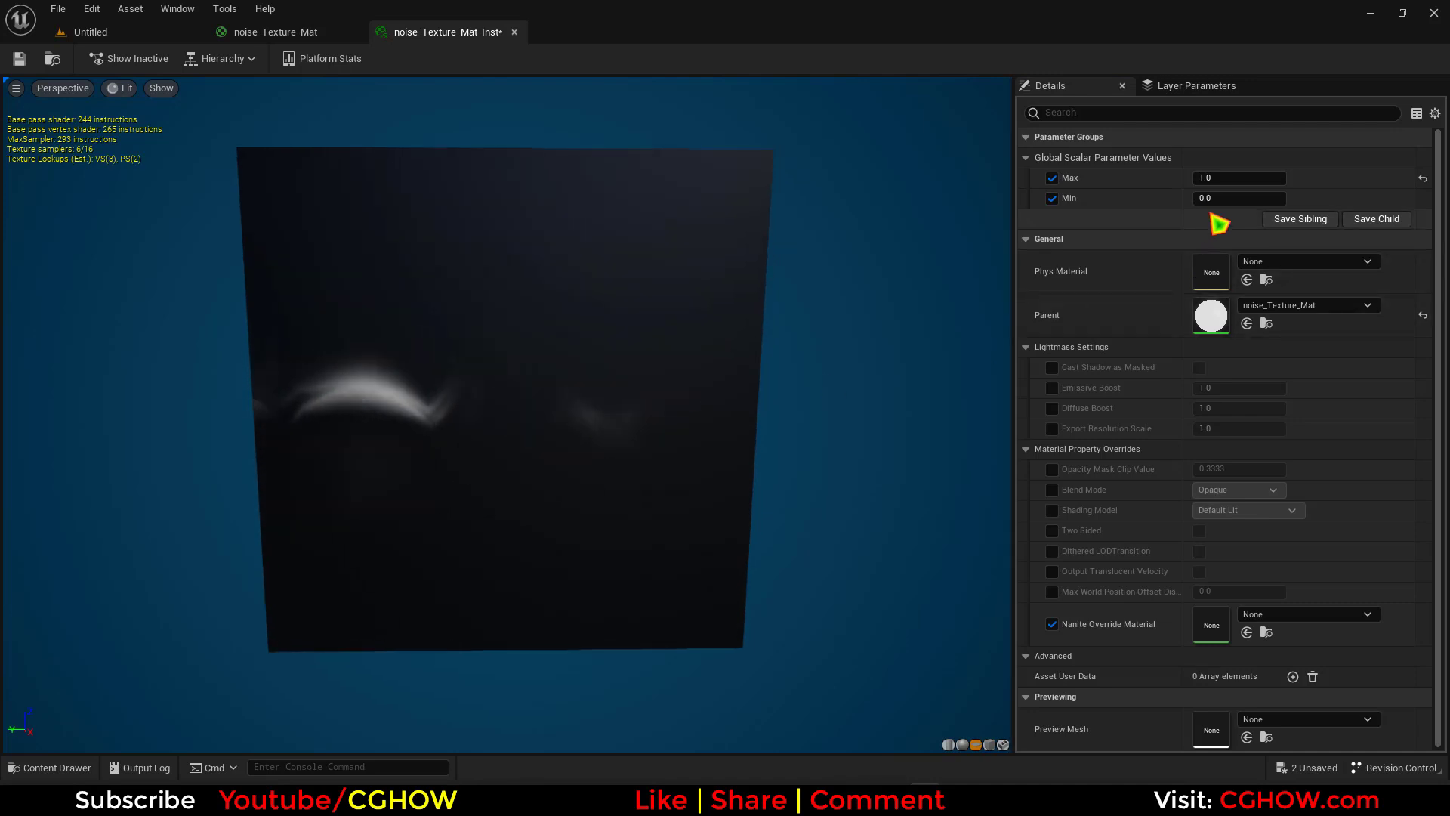
Step: Tune the instance's parameters to Max 0.104 and Min 0.032, checking the animated preview from different angles
drag(1213, 199, 1249, 199)
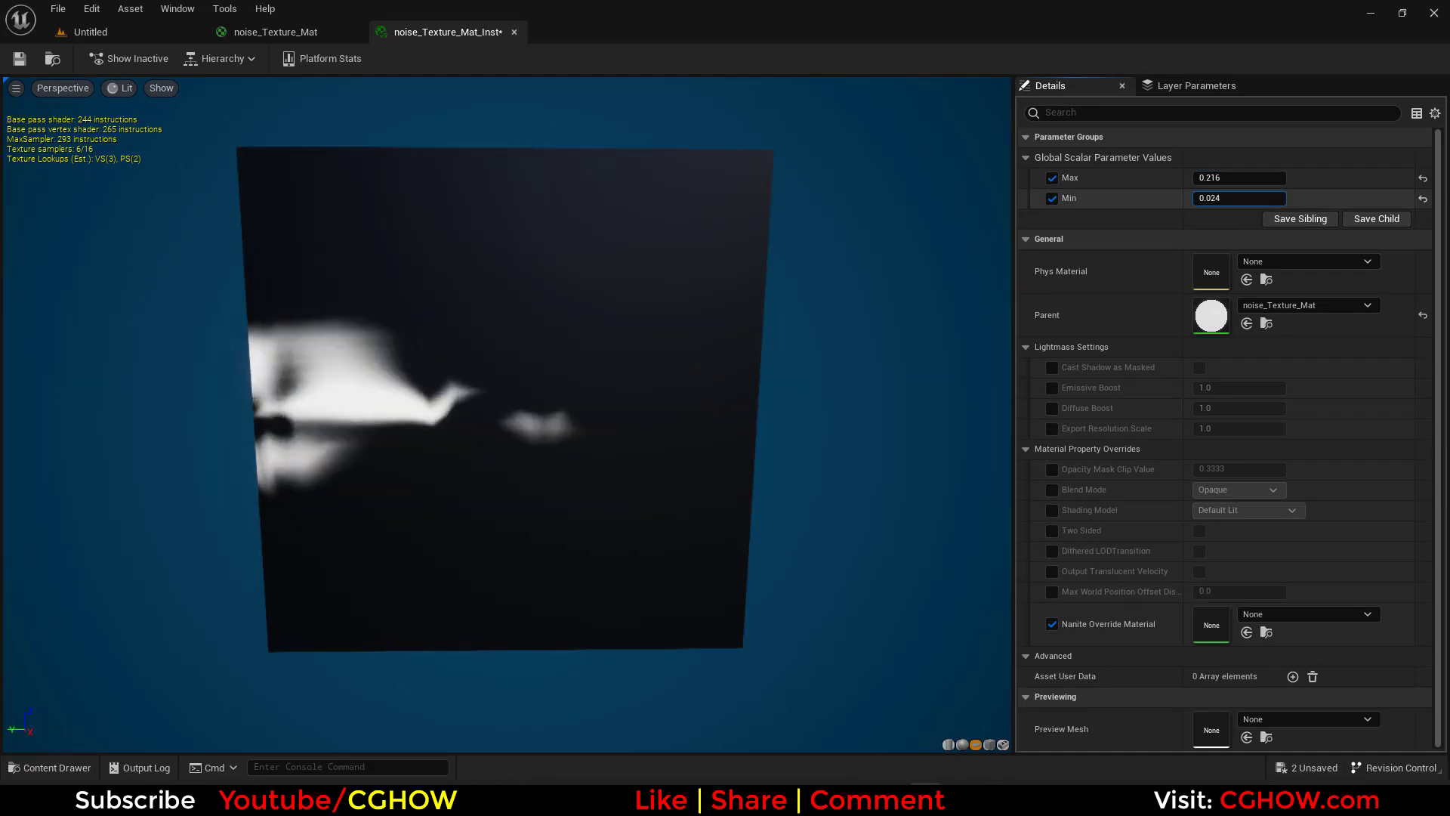
drag(656, 521, 680, 523)
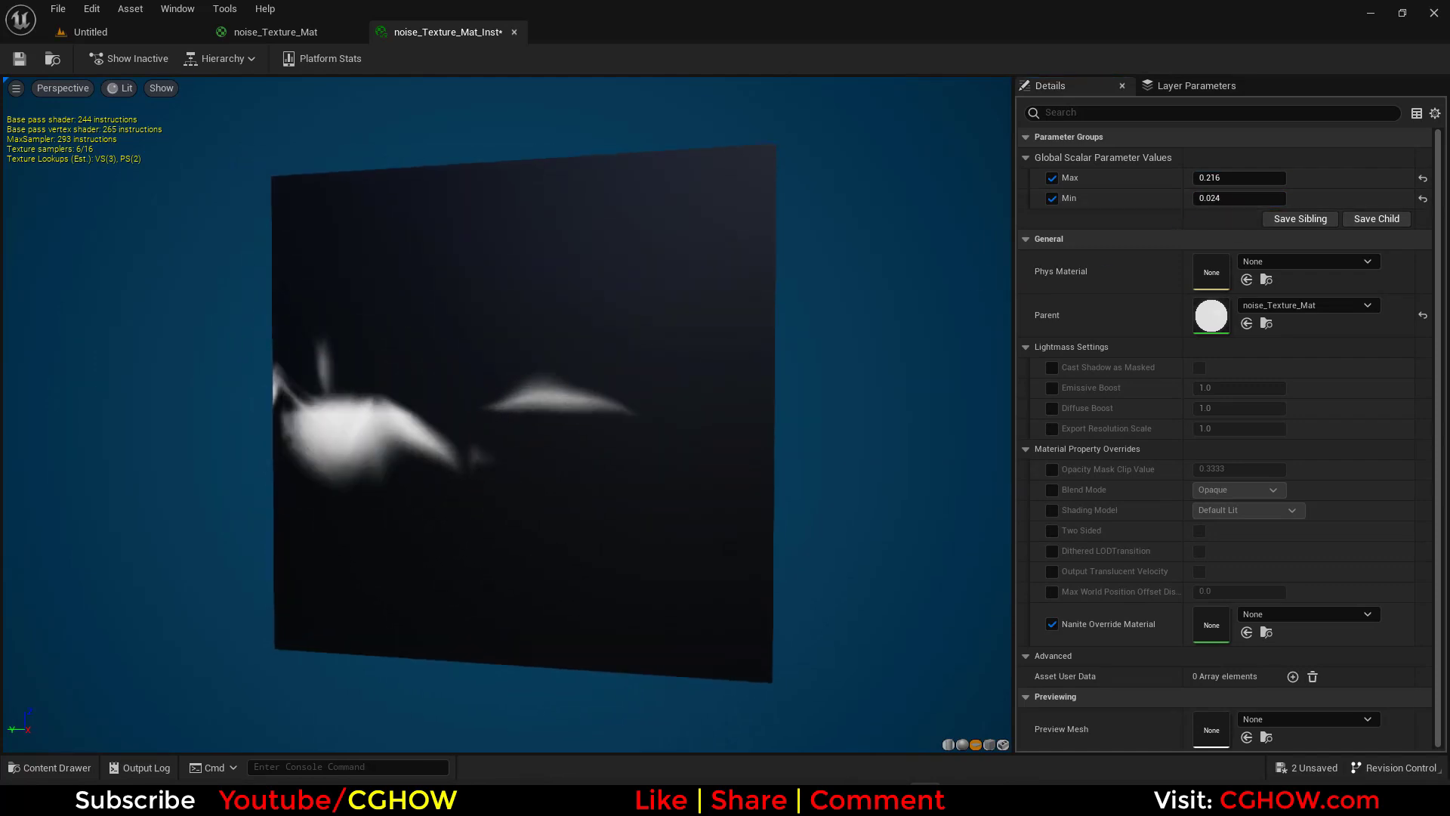
mouse_move(1229, 180)
mouse_down()
mouse_move(1216, 200)
mouse_move(1247, 200)
mouse_up()
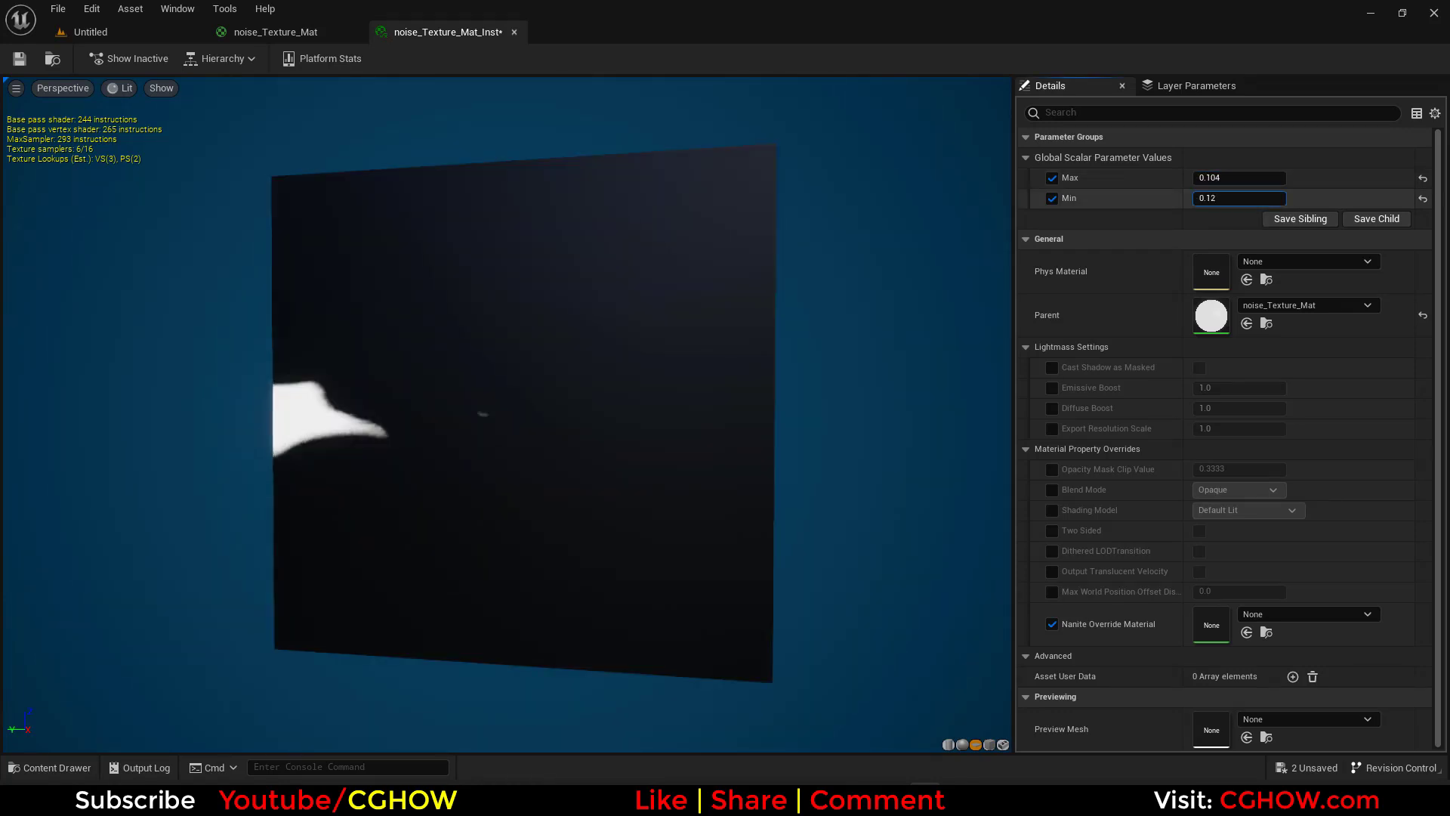
drag(622, 449, 666, 483)
Step: In noise_Texture_Mat, try adding the noise sum and the mask product in a new Add node that feeds SmoothStep's Value
click(297, 34)
right_drag(1046, 553, 1231, 276)
right_drag(1078, 321, 1066, 371)
click(1046, 333)
click(1042, 330)
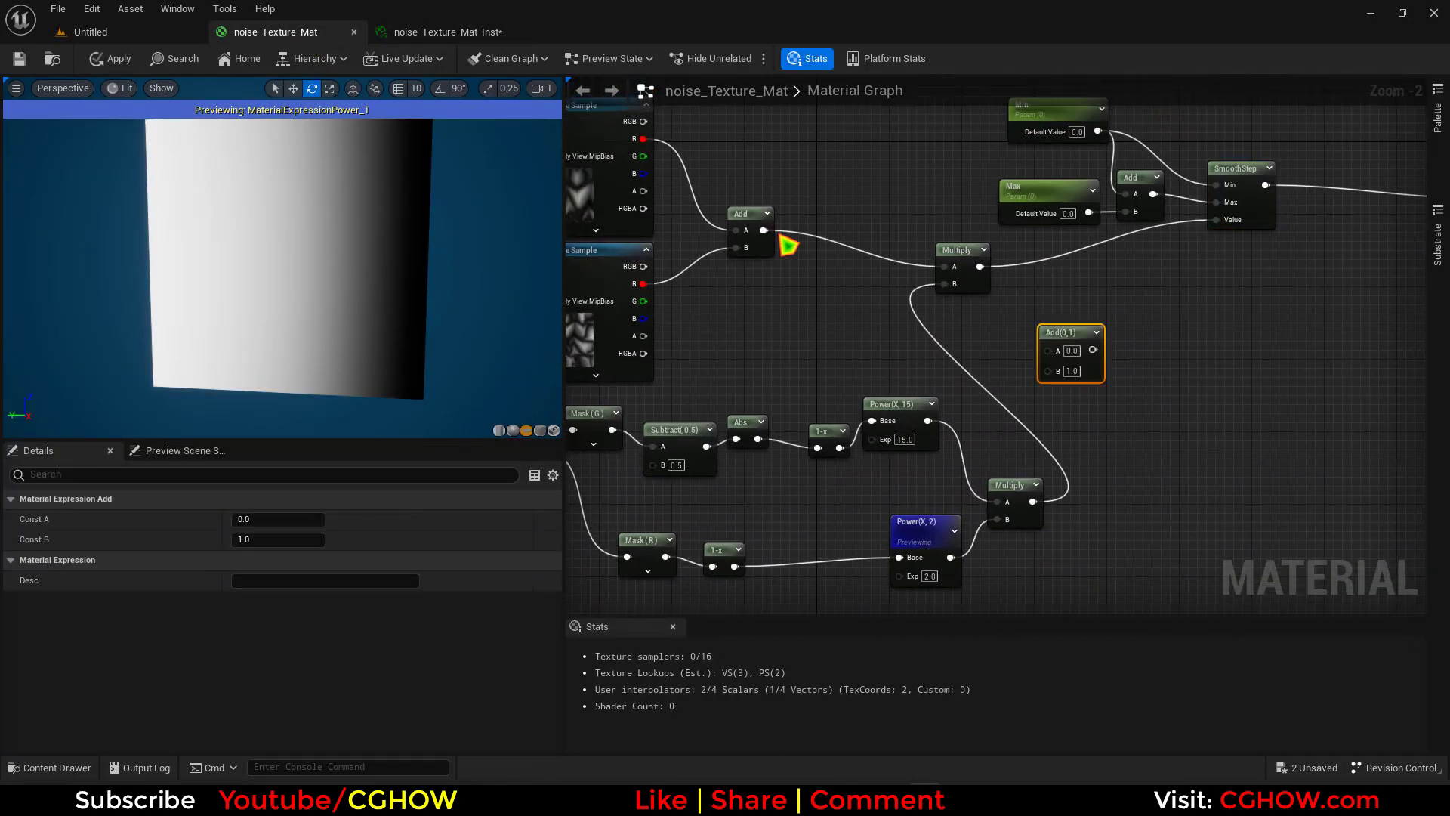
drag(763, 230, 1048, 349)
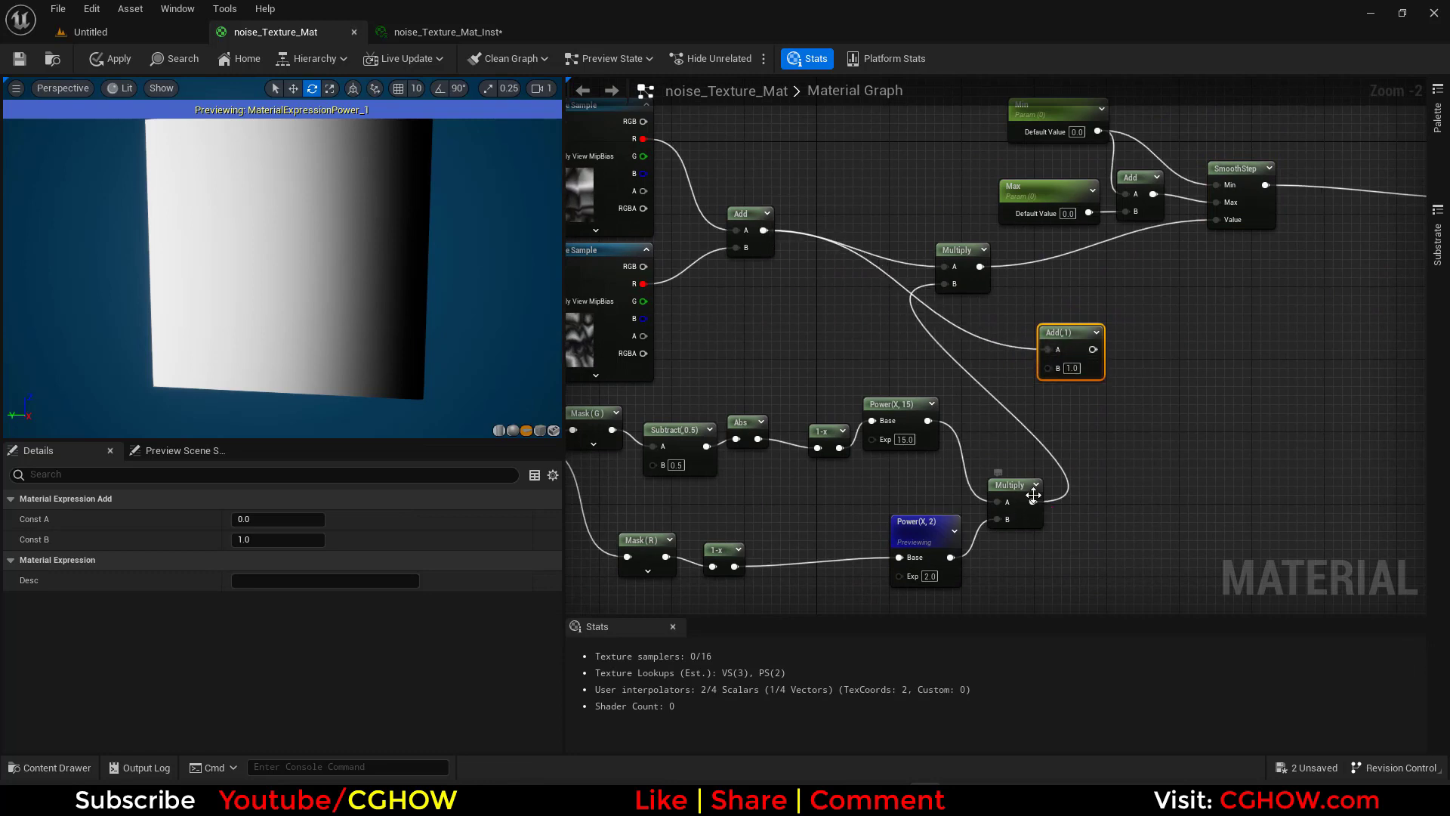
drag(1034, 501, 1216, 219)
Step: Save the material and set the instance's Min to 0.28 and Max to 0.016
click(18, 67)
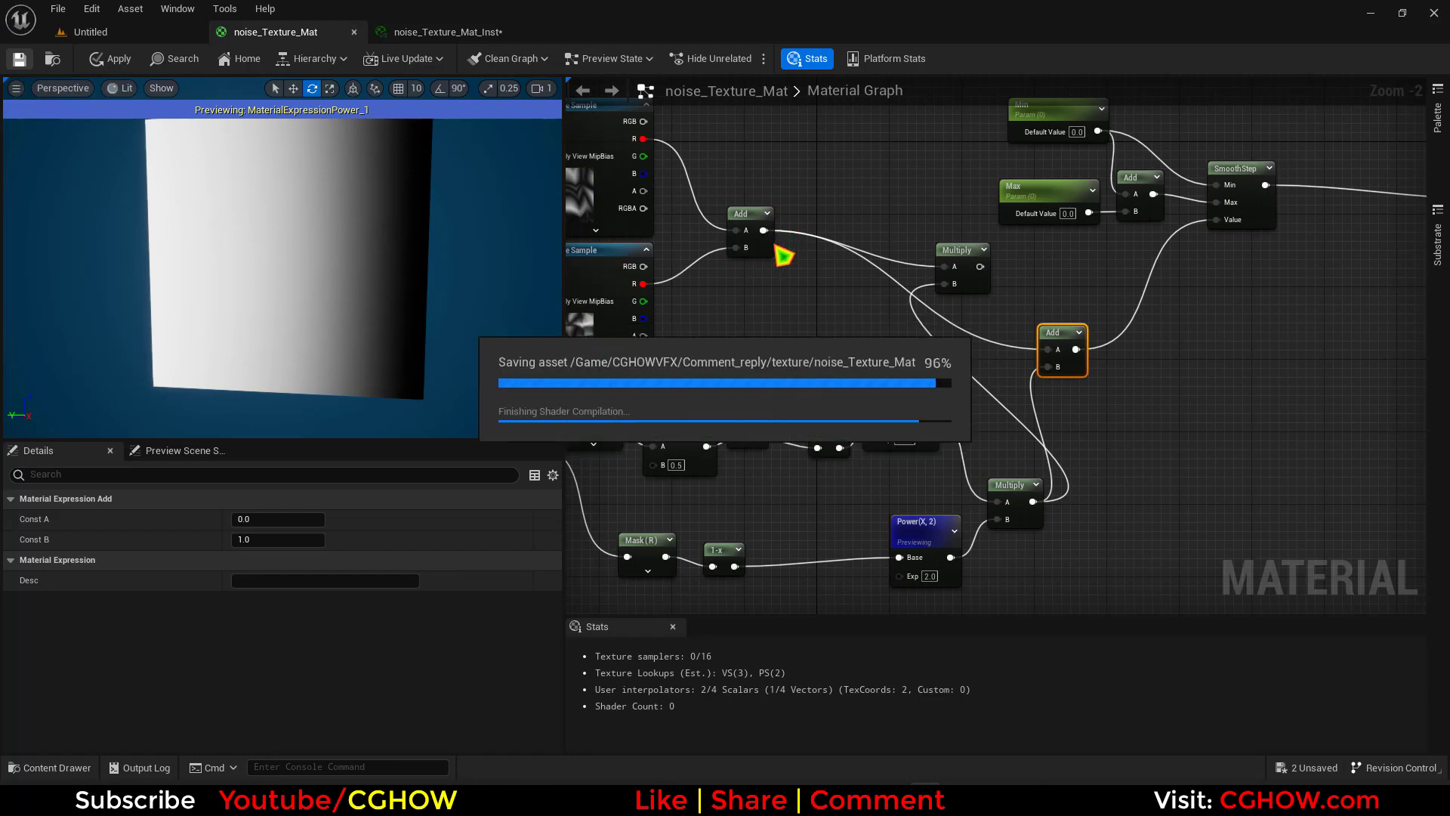
click(472, 33)
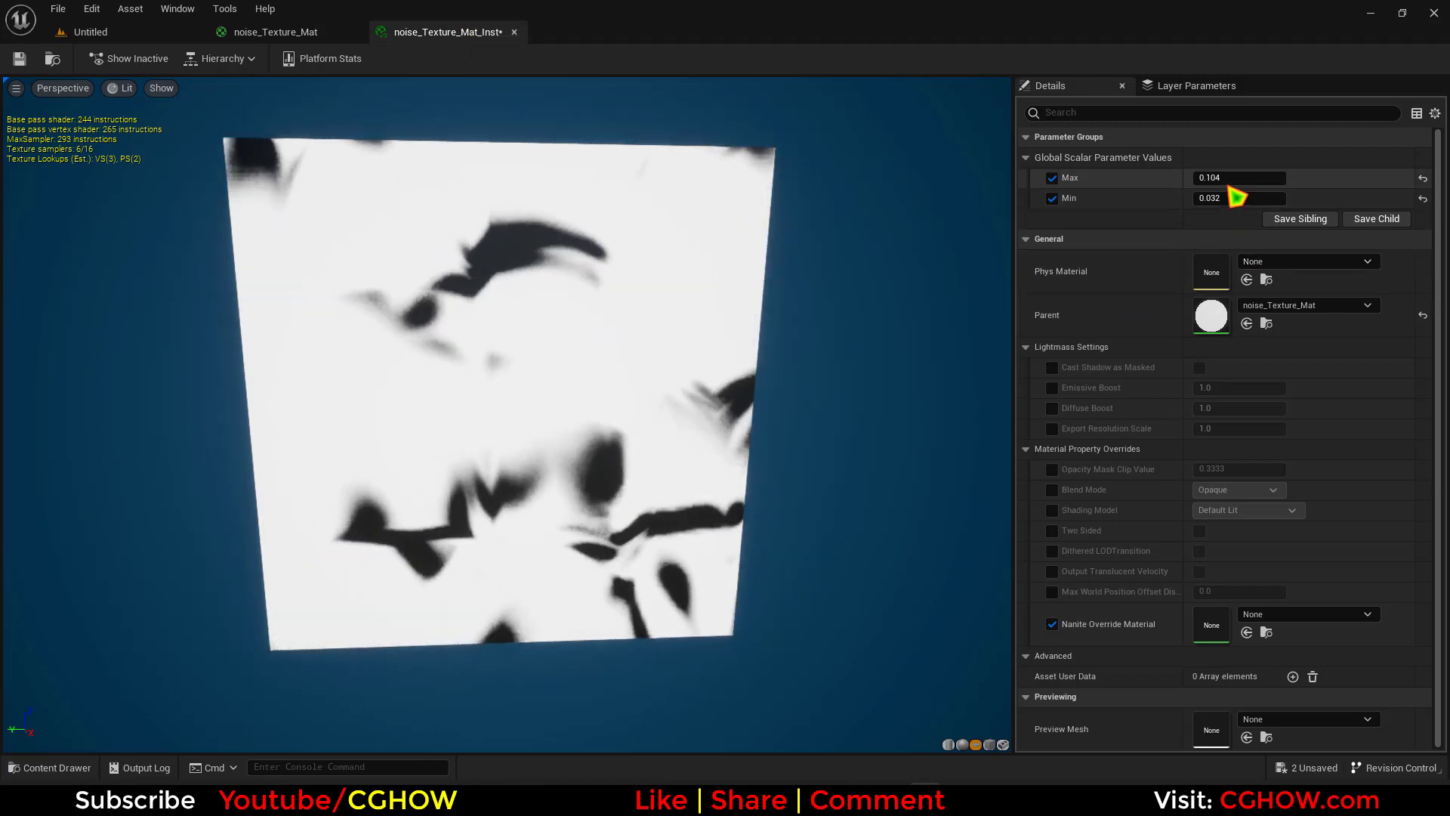
drag(1235, 198, 1201, 179)
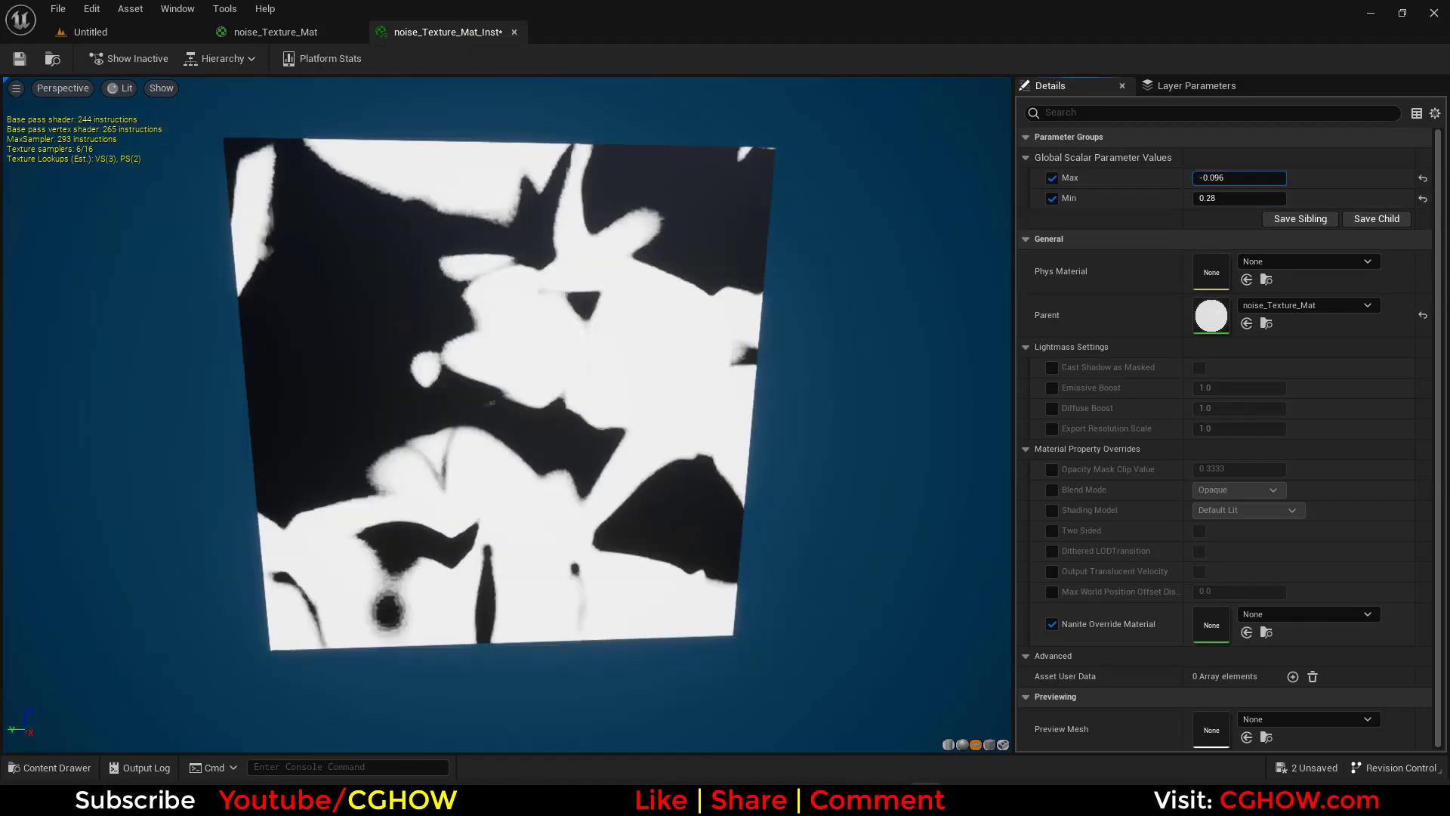
Step: In noise_Texture_Mat, place a Multiply node after the noise Add node and connect the Add output to its A input
click(276, 32)
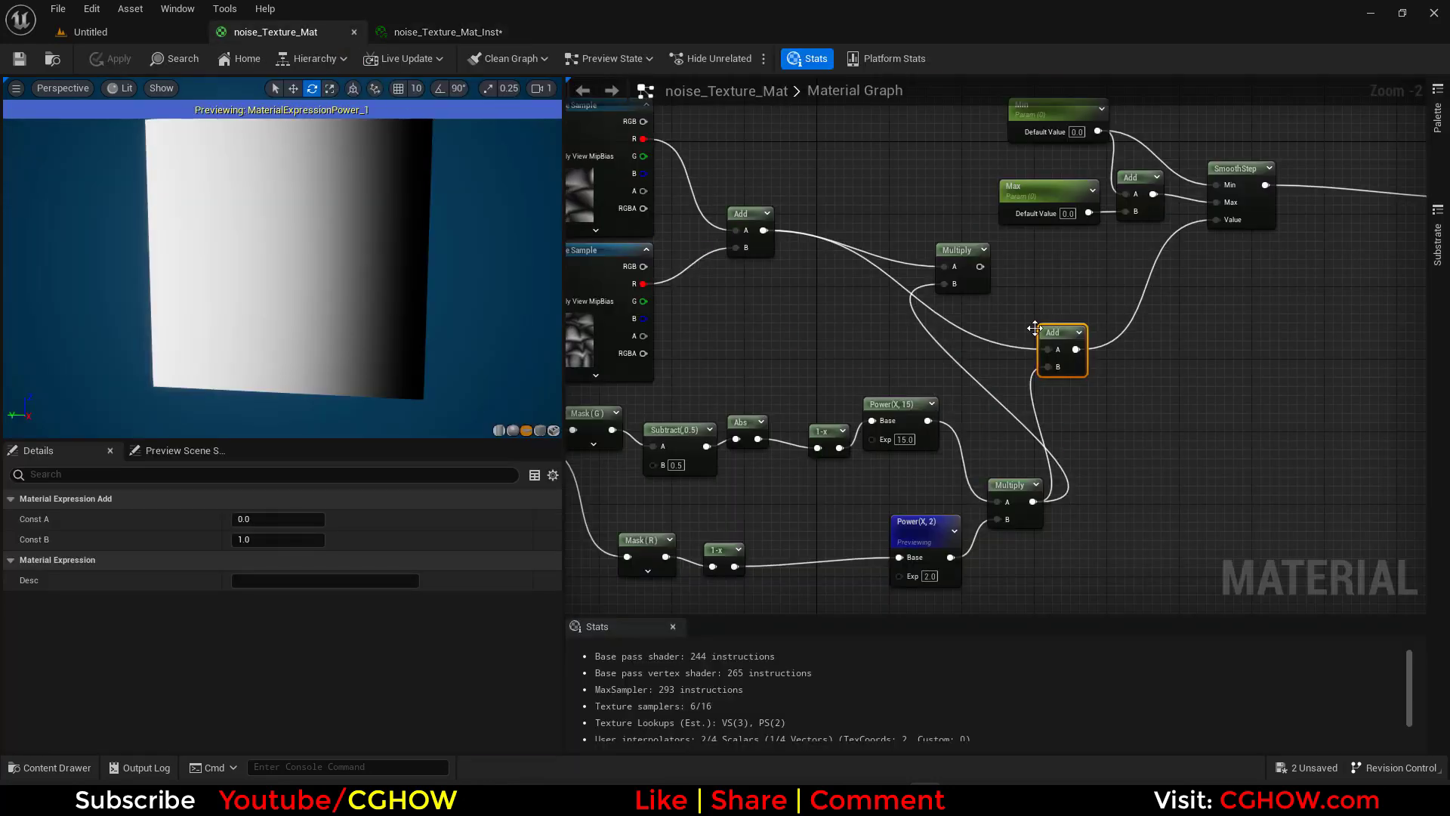
right_drag(836, 298, 878, 303)
key(m)
click(822, 268)
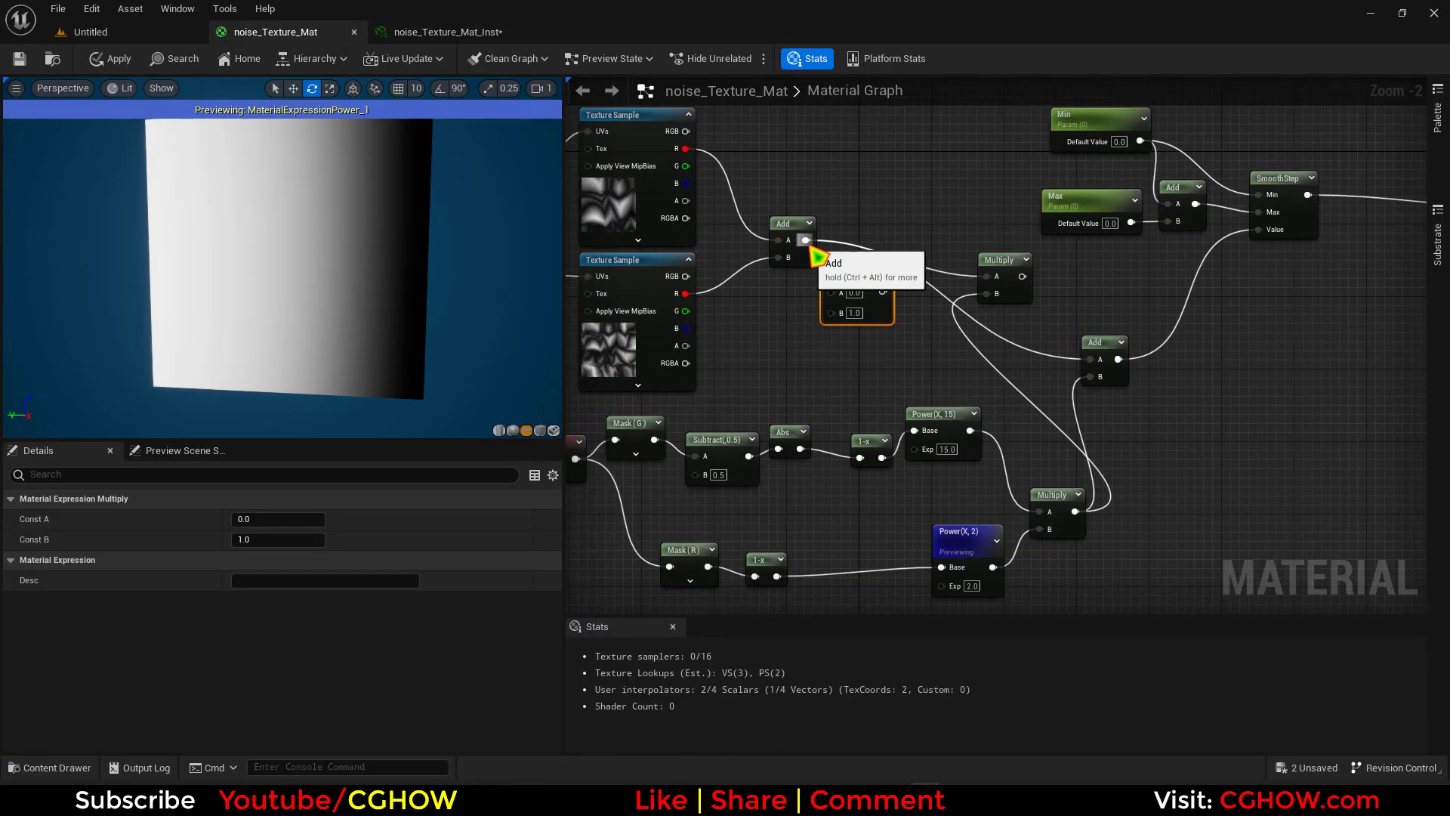
drag(807, 240, 834, 292)
Step: Create a scalar parameter named m with default value 2 and connect it to the new Multiply's B input
right_drag(765, 323, 815, 318)
key(s)
click(782, 309)
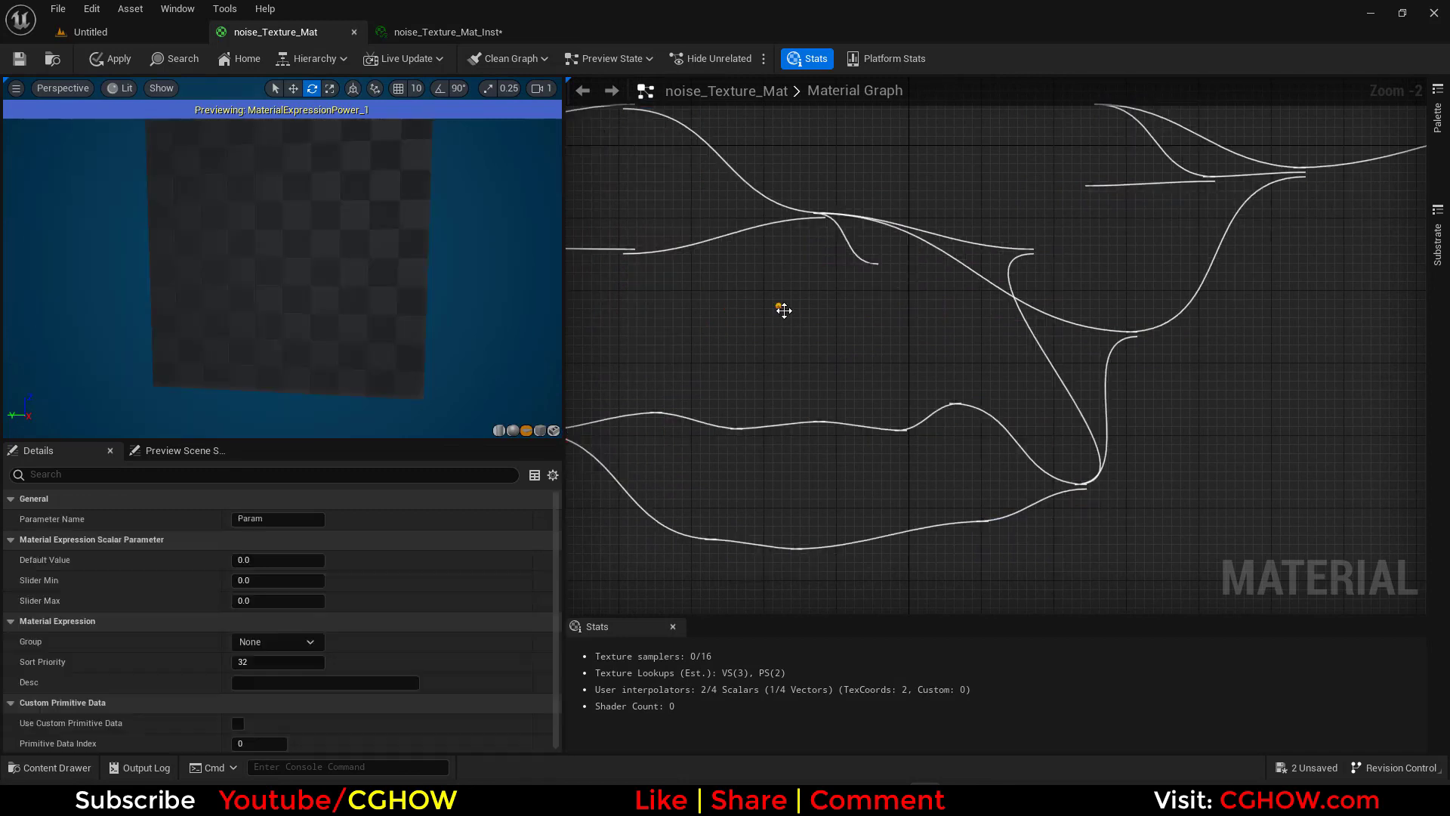
drag(869, 344, 1313, 224)
click(849, 342)
text(2)
Step: Delete the extra Add node, route the boosted noise through the mask Multiply into SmoothStep's Value, and save the material
click(1154, 359)
key(Delete)
drag(1061, 284, 1133, 293)
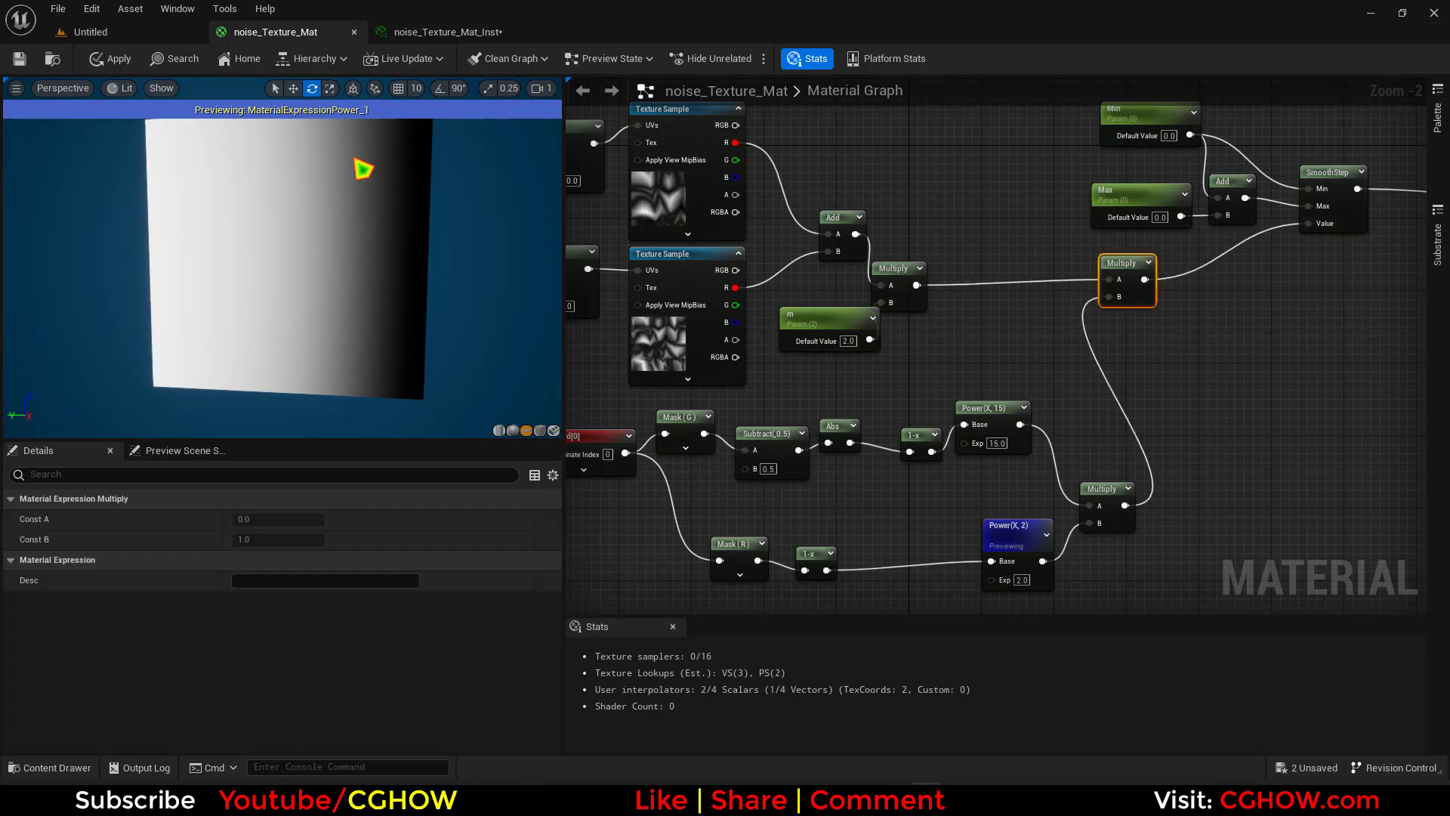
key(ctrl+s)
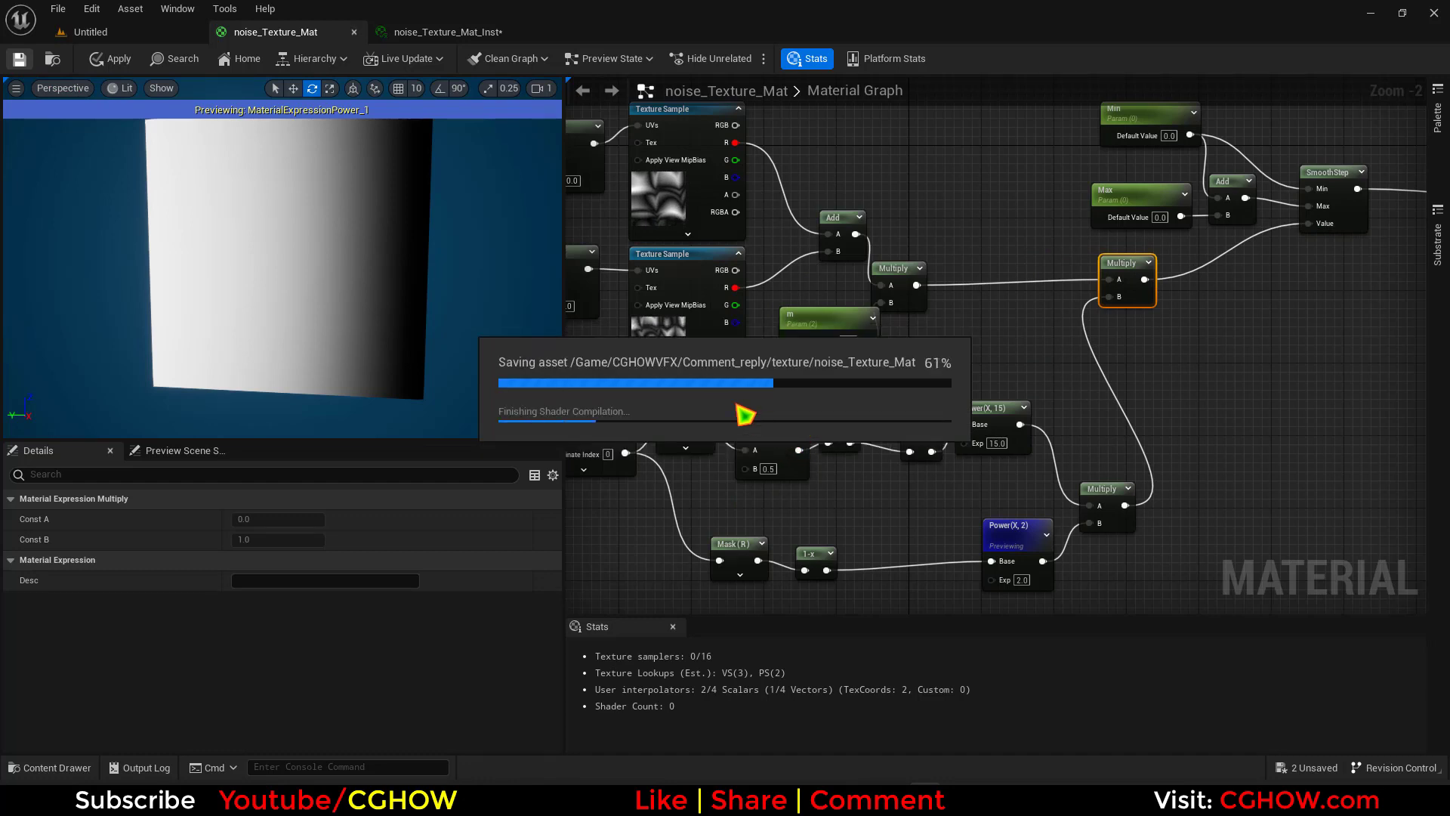
Step: In the material instance, enable the m override and set m to 20.712059, Max to 0.472 and Min to 0.024
click(434, 33)
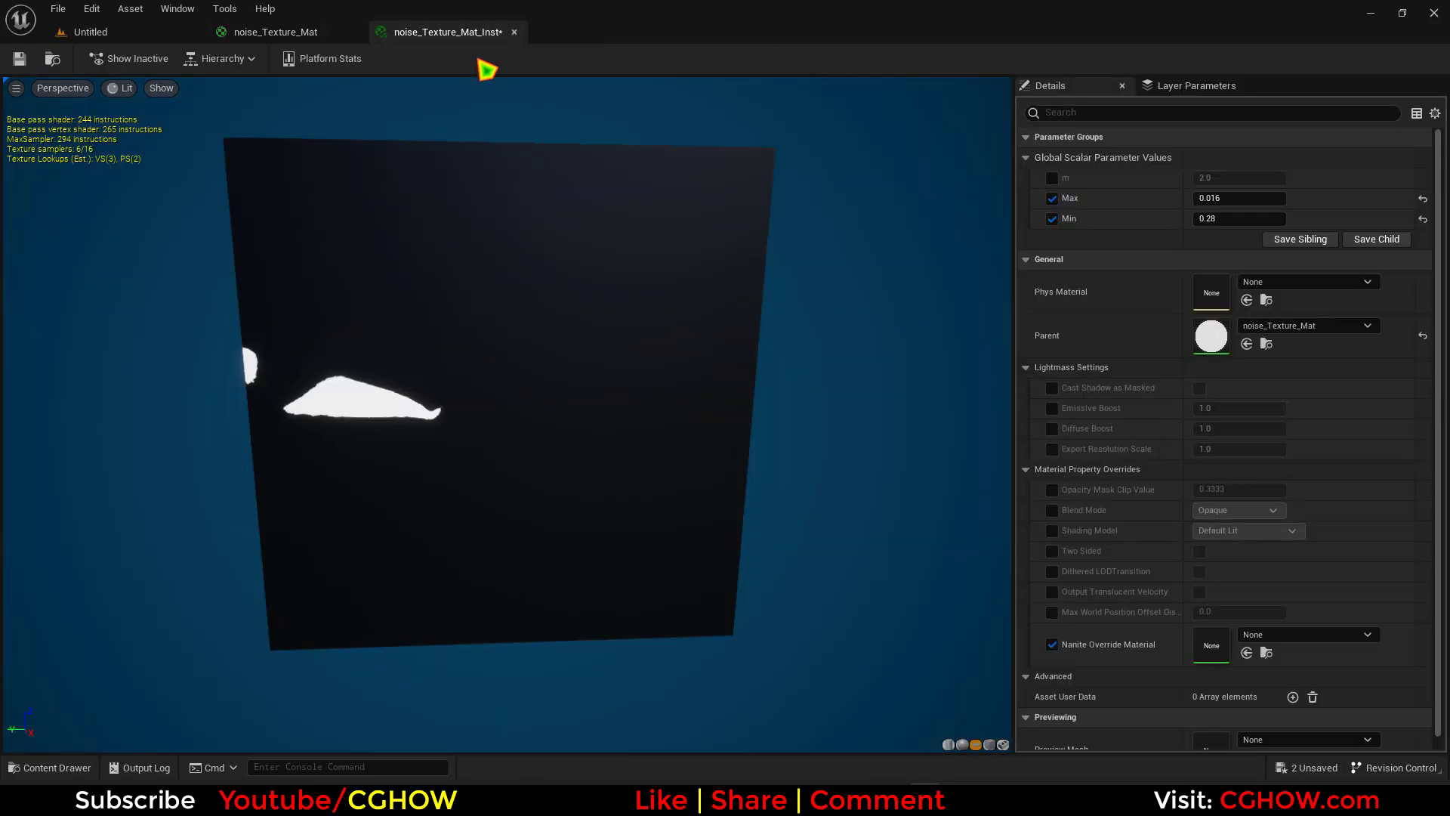
click(1052, 179)
drag(1239, 178, 1381, 178)
mouse_move(1232, 202)
mouse_down()
mouse_move(1292, 203)
mouse_move(1209, 218)
mouse_up()
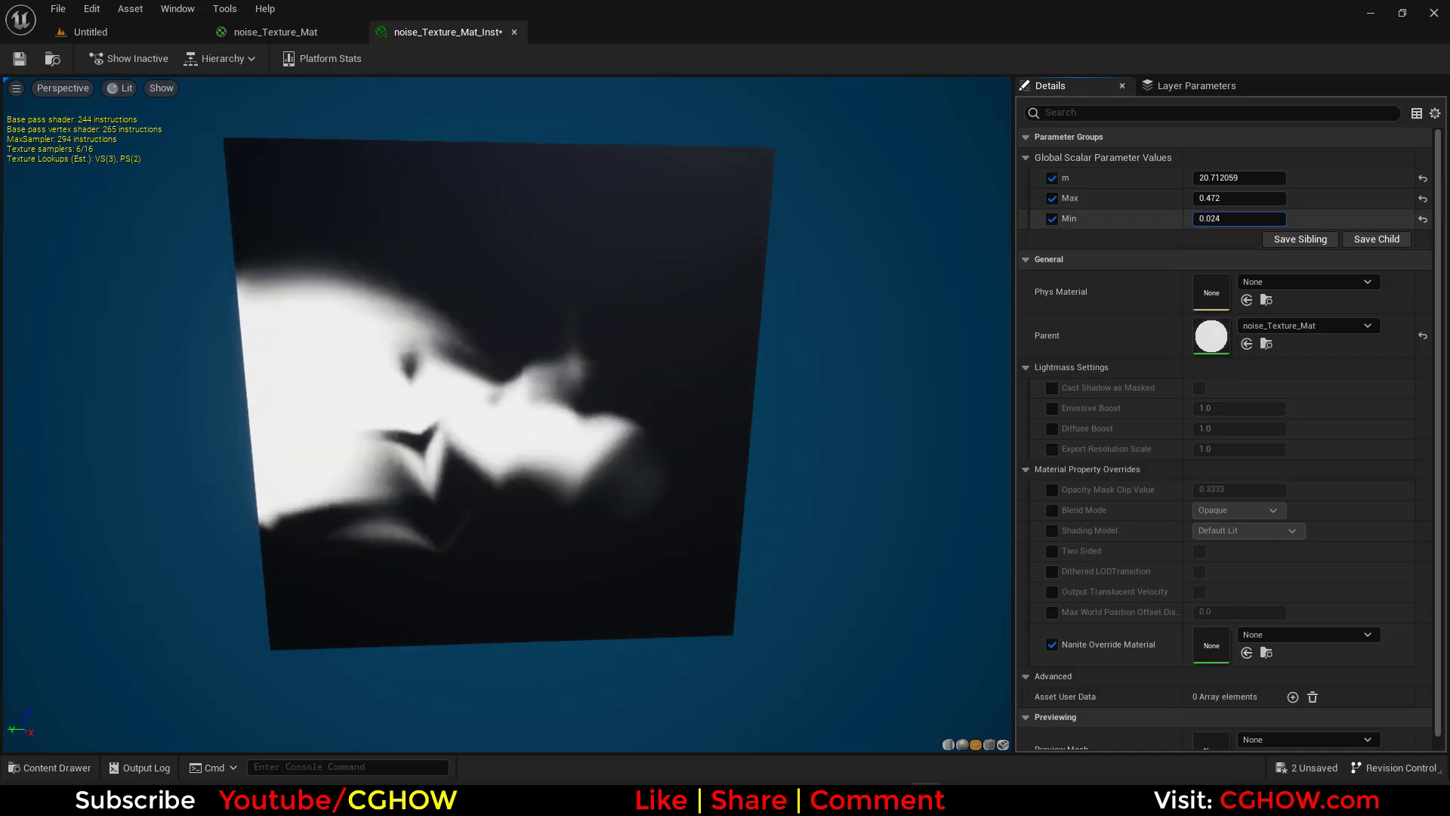
mouse_move(738, 383)
mouse_down()
mouse_move(695, 343)
mouse_move(725, 358)
mouse_move(733, 389)
mouse_up()
scroll(725, 359, down, 3)
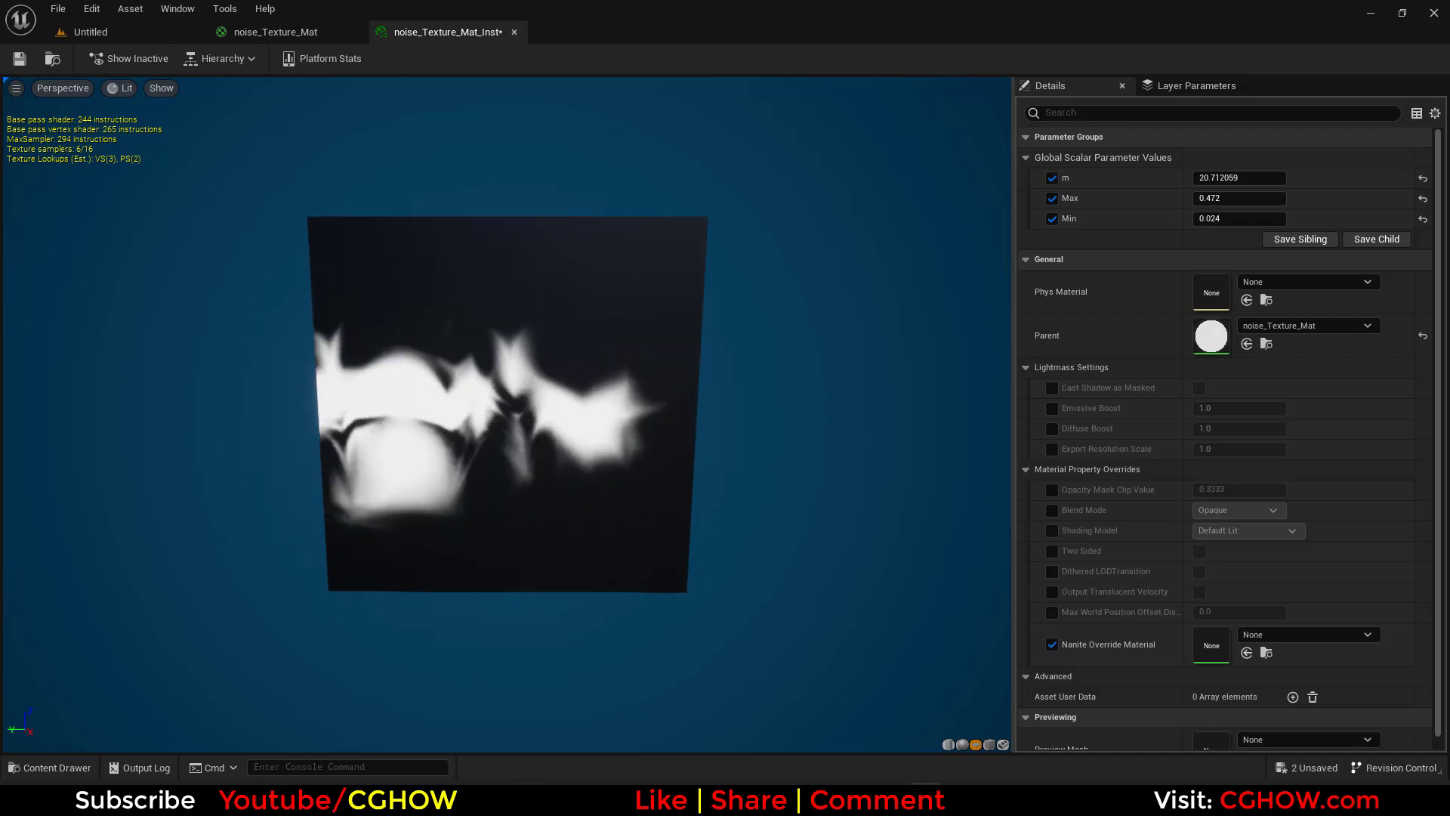
Step: In noise_Texture_Mat, move both TexCoord nodes farther from their Panner nodes to make room between them
click(301, 34)
right_drag(665, 387, 1179, 508)
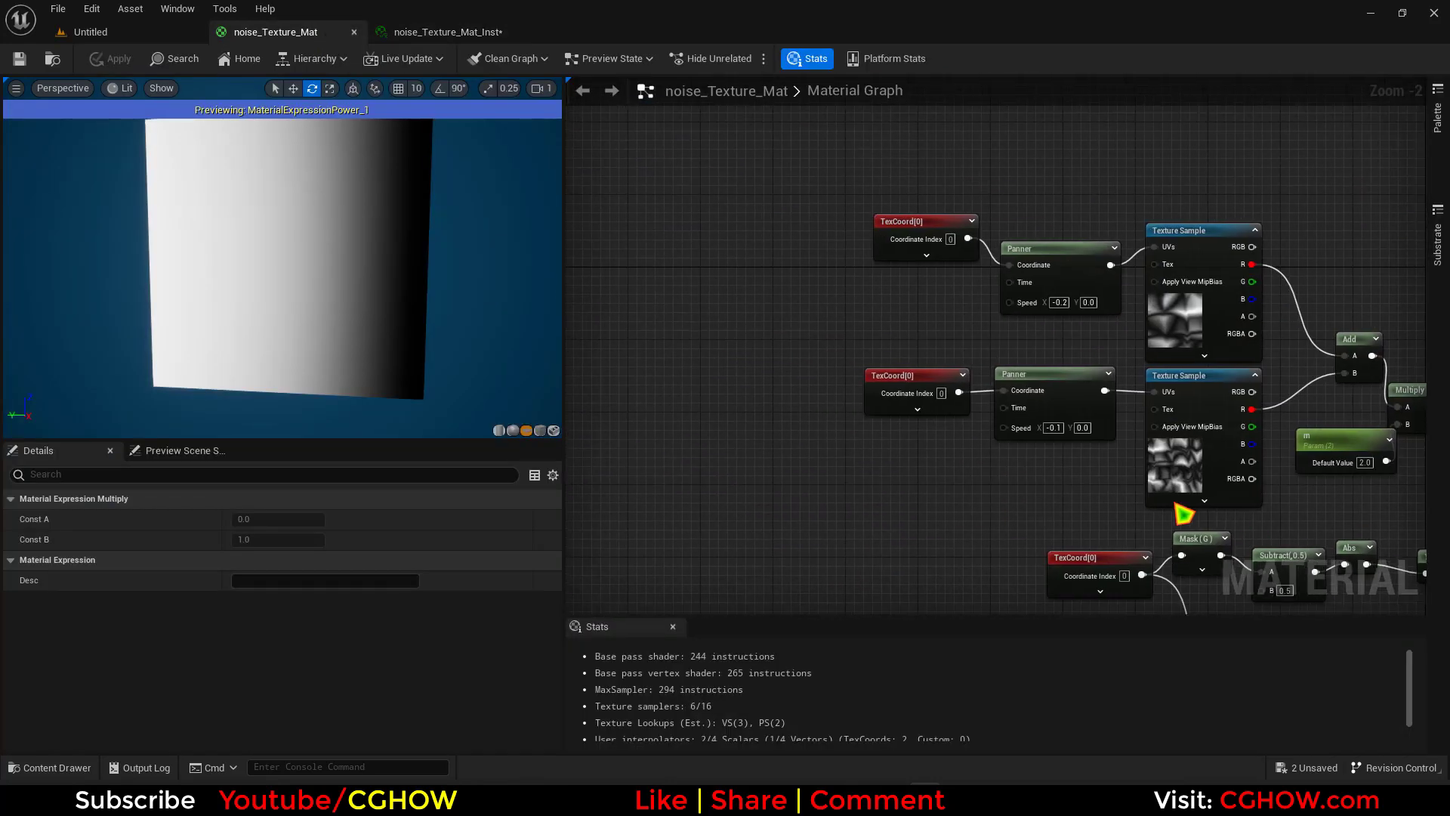
scroll(944, 263, up, 2)
click(910, 432)
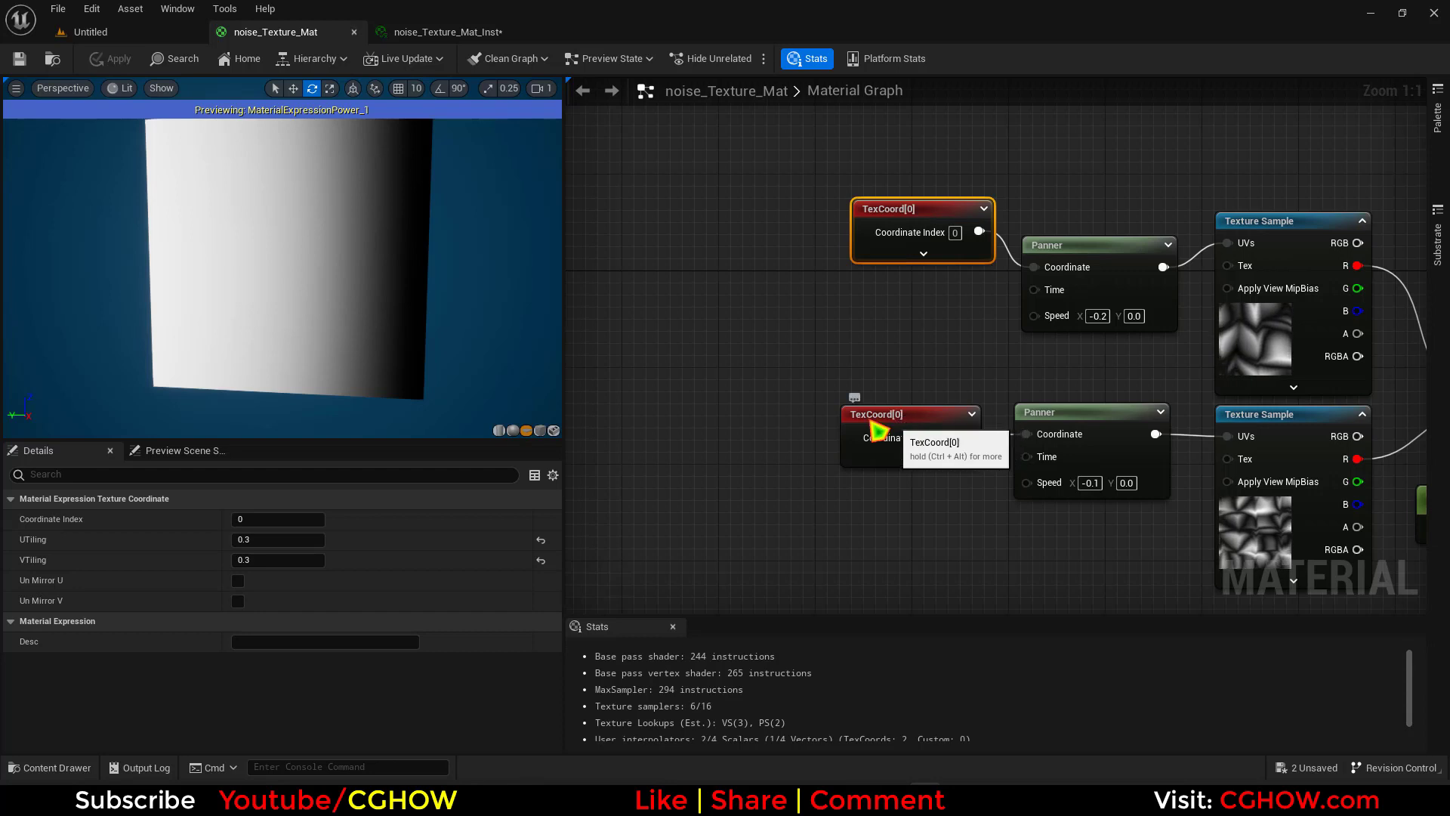
drag(910, 435, 812, 423)
click(940, 221)
drag(940, 221, 797, 221)
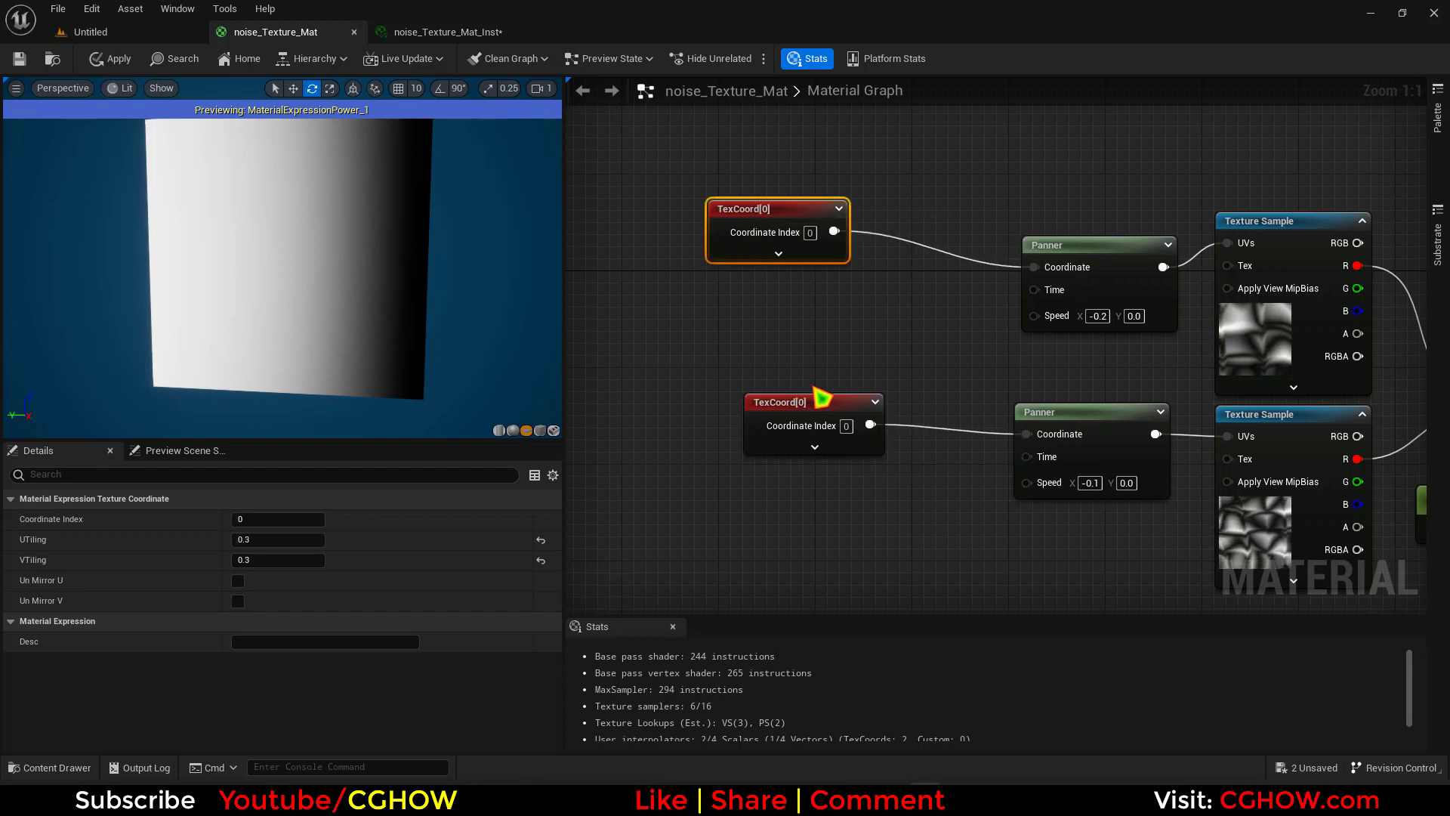
drag(822, 400, 763, 400)
click(923, 305)
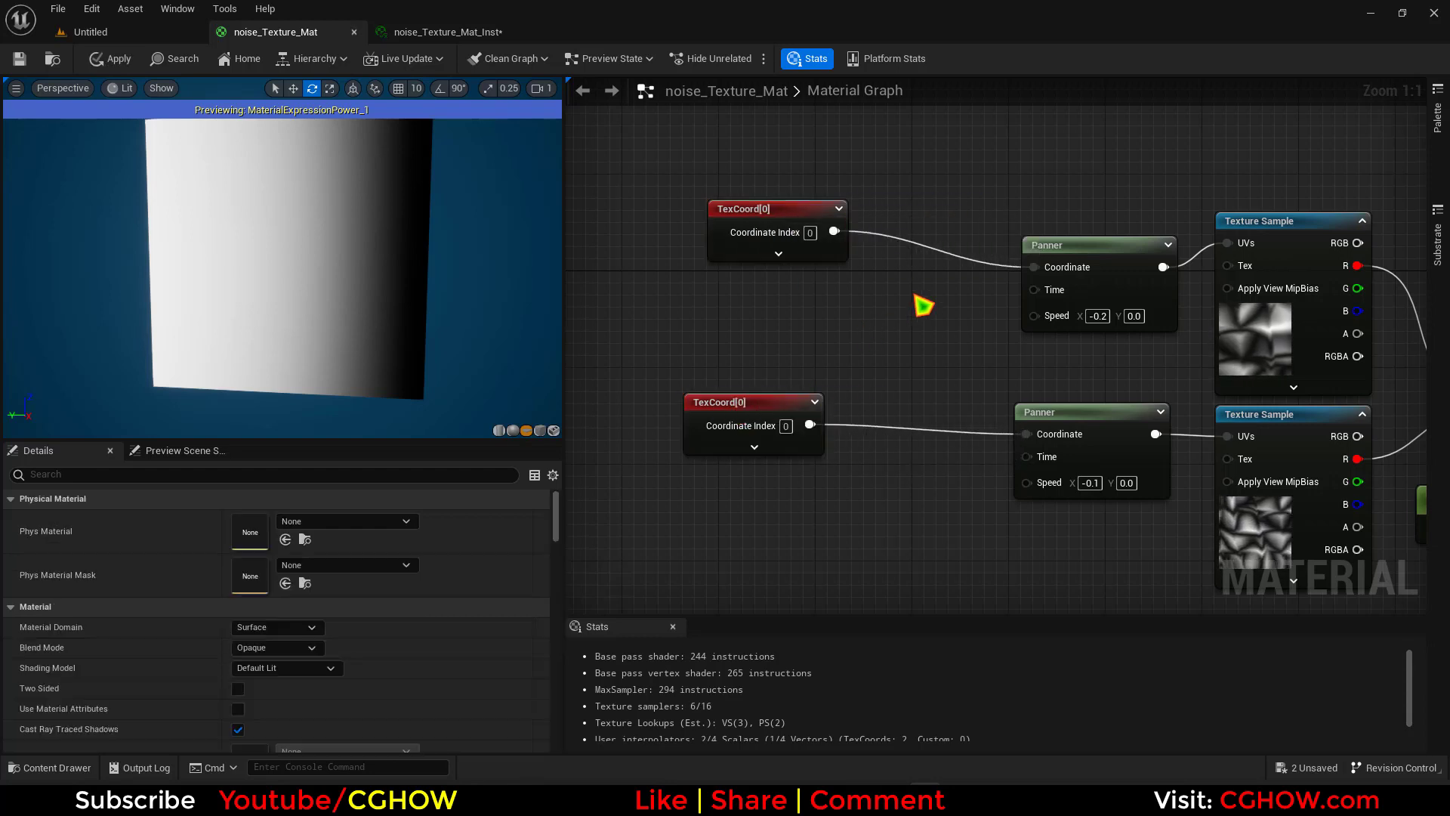
Step: Insert a Multiply node between each TexCoord node and its Panner's Coordinate input
key(m)
click(874, 272)
drag(835, 234, 1050, 272)
click(907, 382)
key(m)
click(871, 377)
drag(810, 426, 1037, 446)
Step: Add an AppendVector node between the TexCoord nodes and connect its output to the B input of both new Multiply nodes
right_drag(760, 364, 803, 398)
right_click(782, 372)
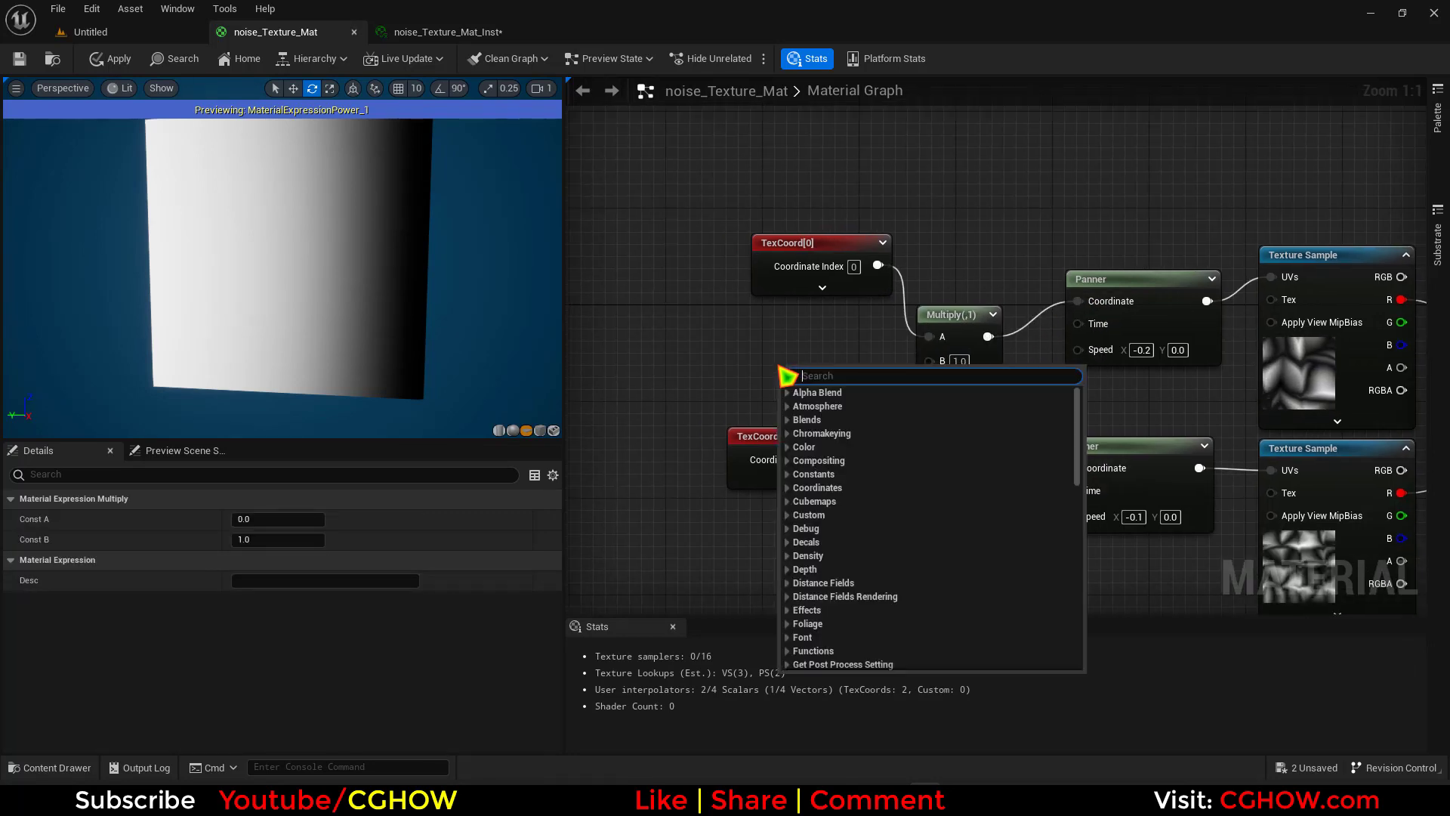
text(app)
scroll(831, 521, down, 2)
click(859, 636)
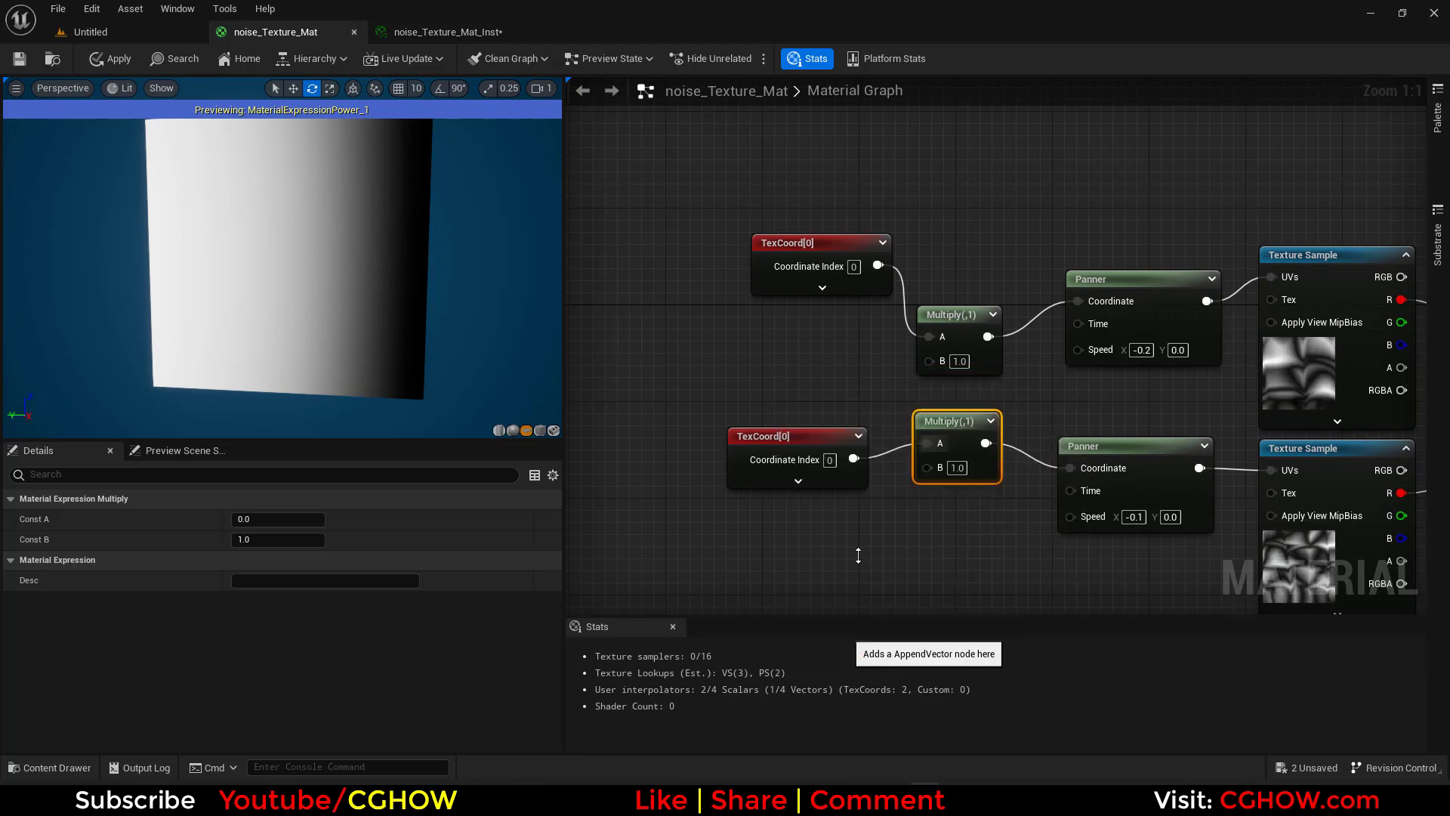
drag(834, 396, 808, 341)
Step: Add scalar parameters x and y, connect them to the AppendVector node's A and B inputs, and save the material
right_drag(708, 349, 796, 392)
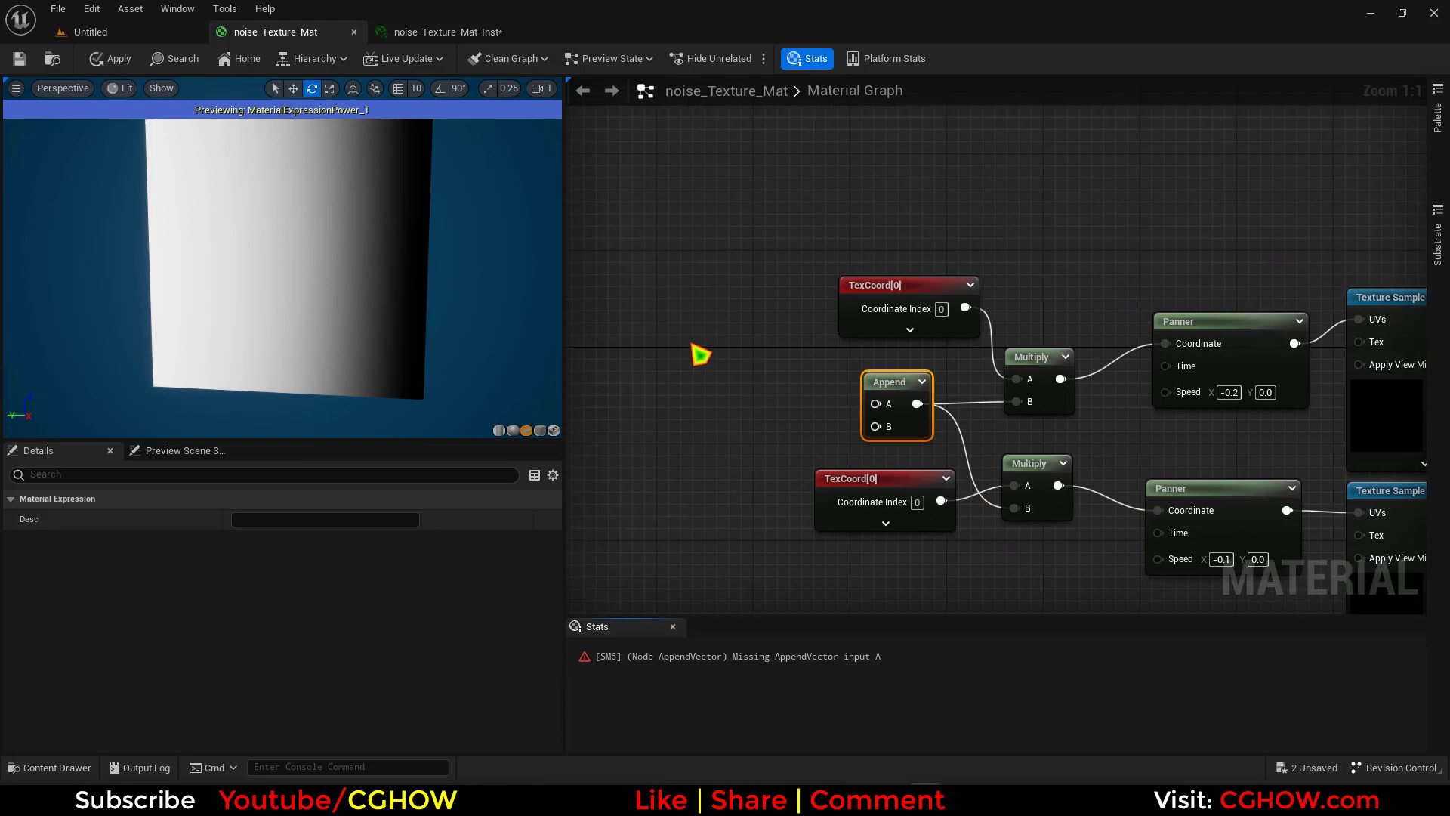
key(s)
click(691, 344)
key(Return)
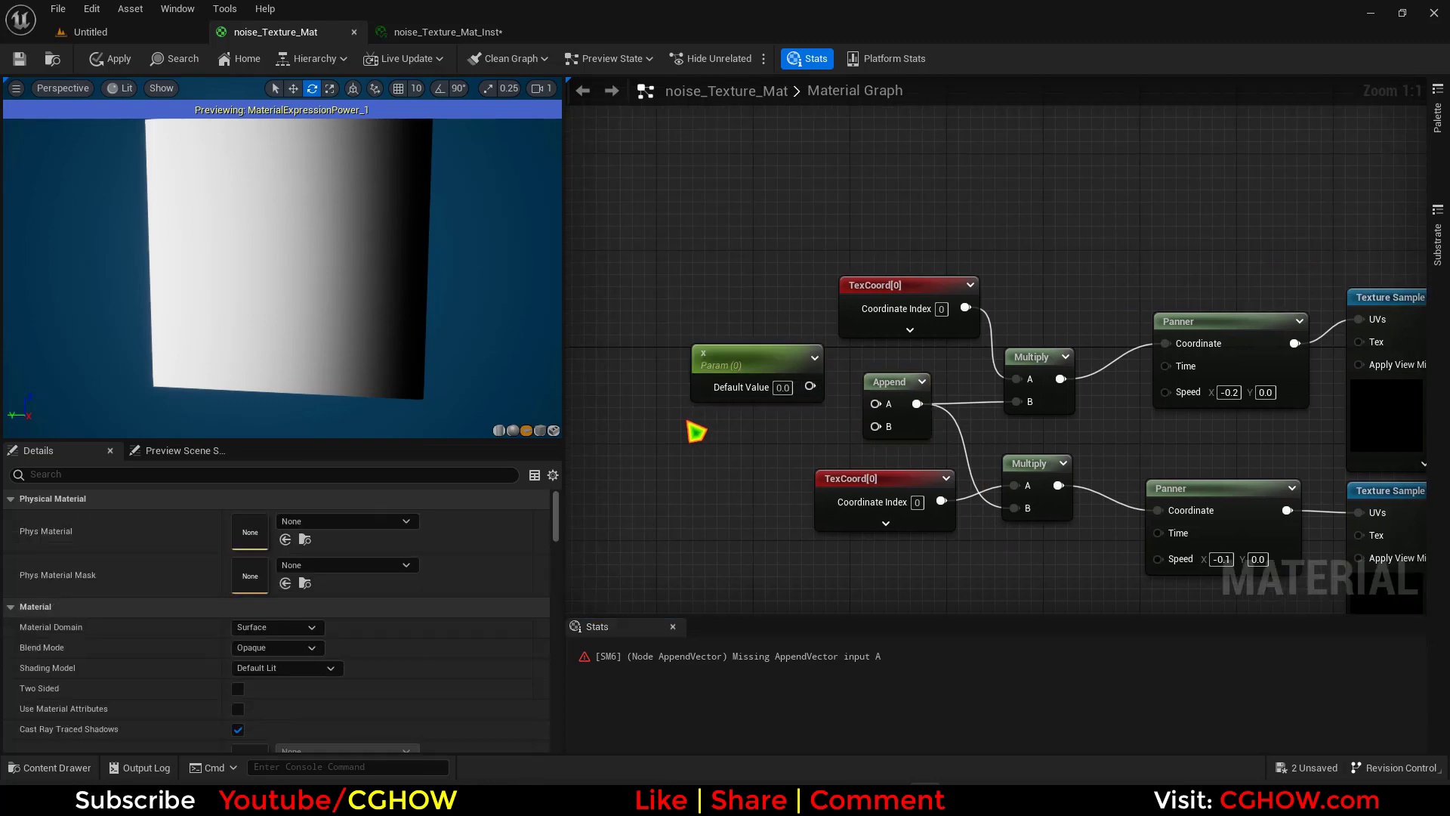
key(s)
click(676, 420)
text(y)
drag(794, 460, 889, 427)
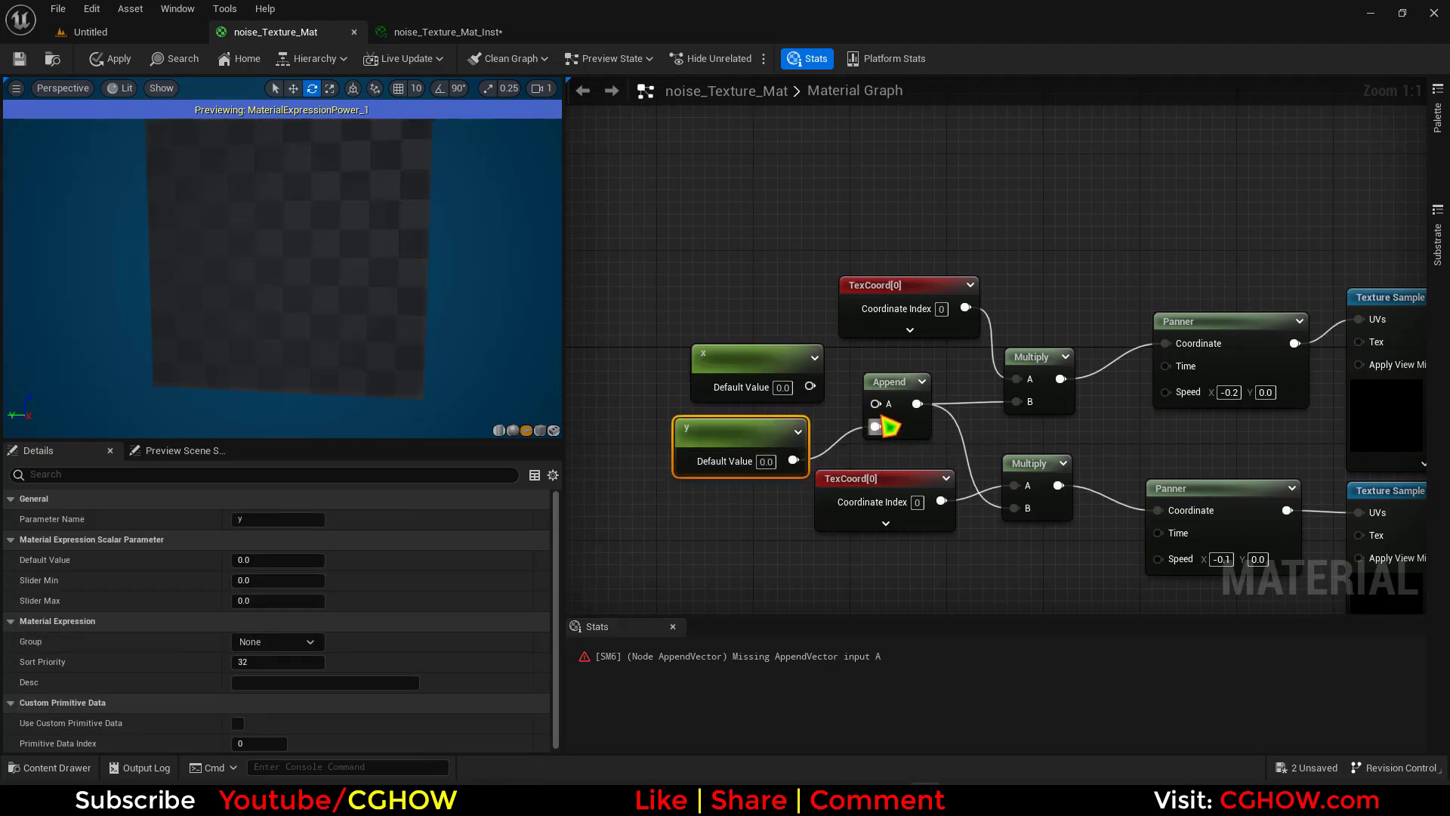
drag(811, 386, 876, 403)
click(27, 58)
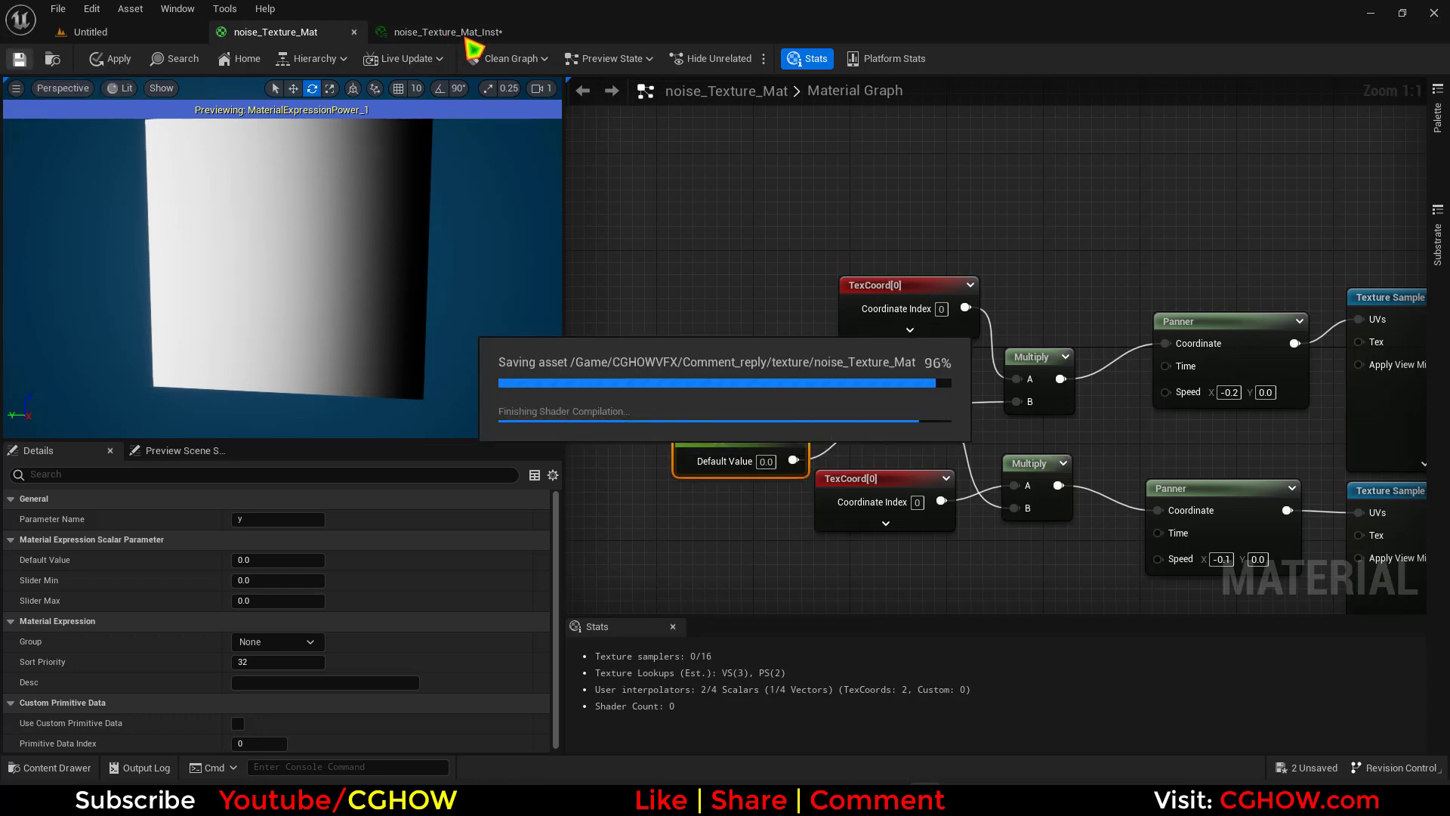
Step: In noise_Texture_Mat_Inst, enable the x and y overrides and set x to 0.2 and y to 2.0
click(470, 35)
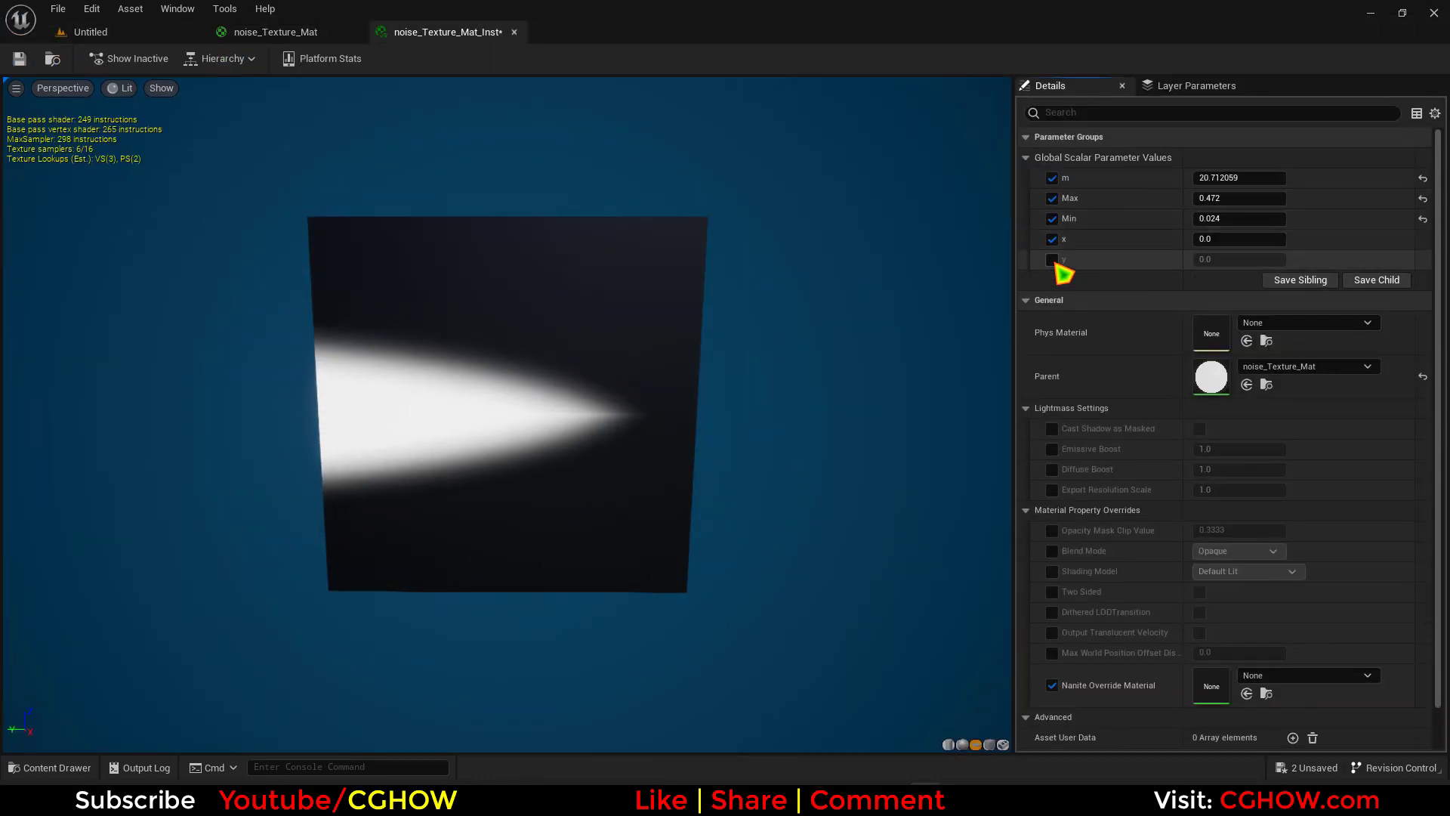
click(1217, 242)
text(1)
click(1227, 257)
text(1)
key(Return)
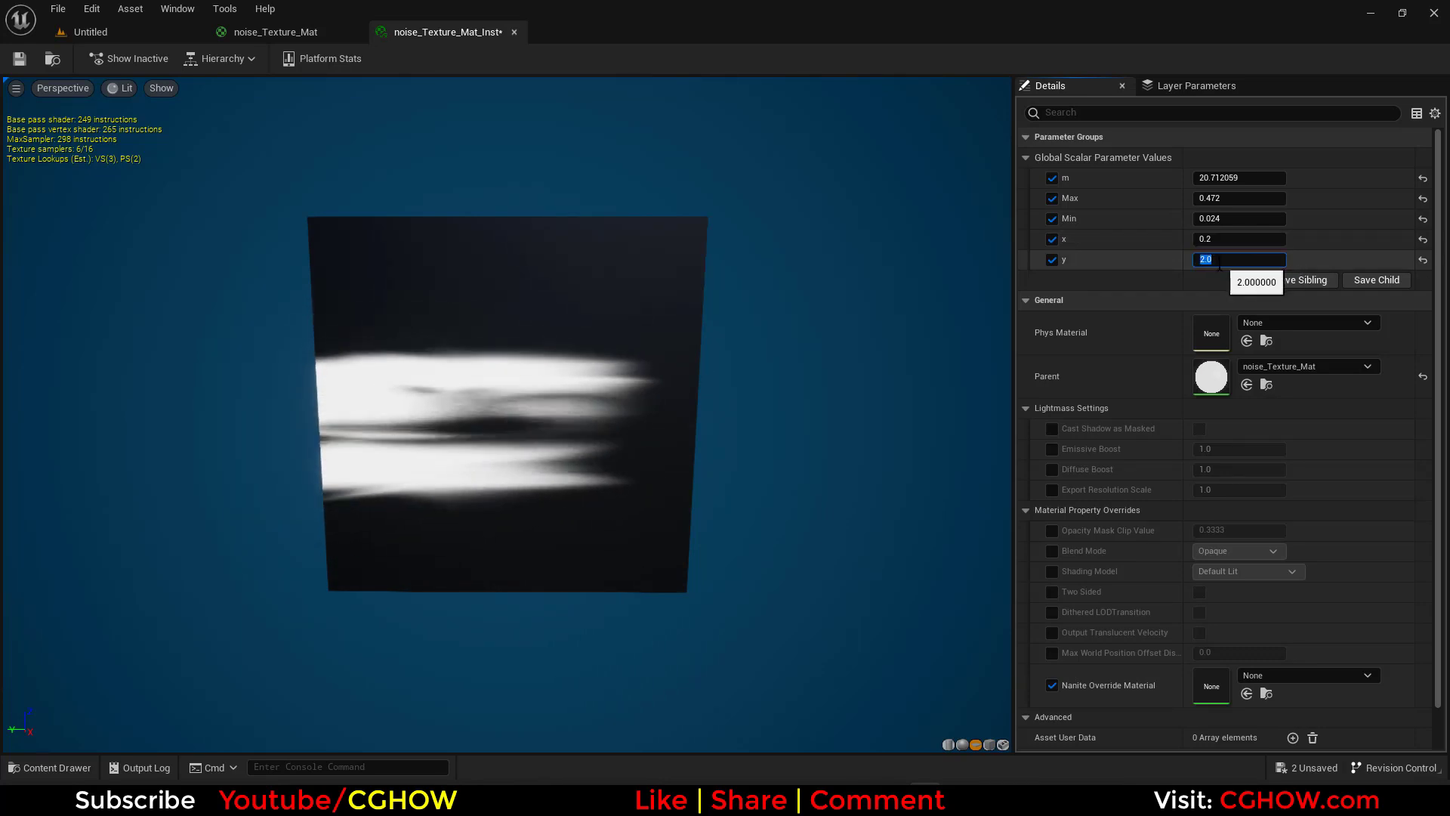
mouse_move(670, 401)
mouse_down()
mouse_move(600, 397)
mouse_move(759, 402)
mouse_move(672, 401)
mouse_move(694, 402)
mouse_up()
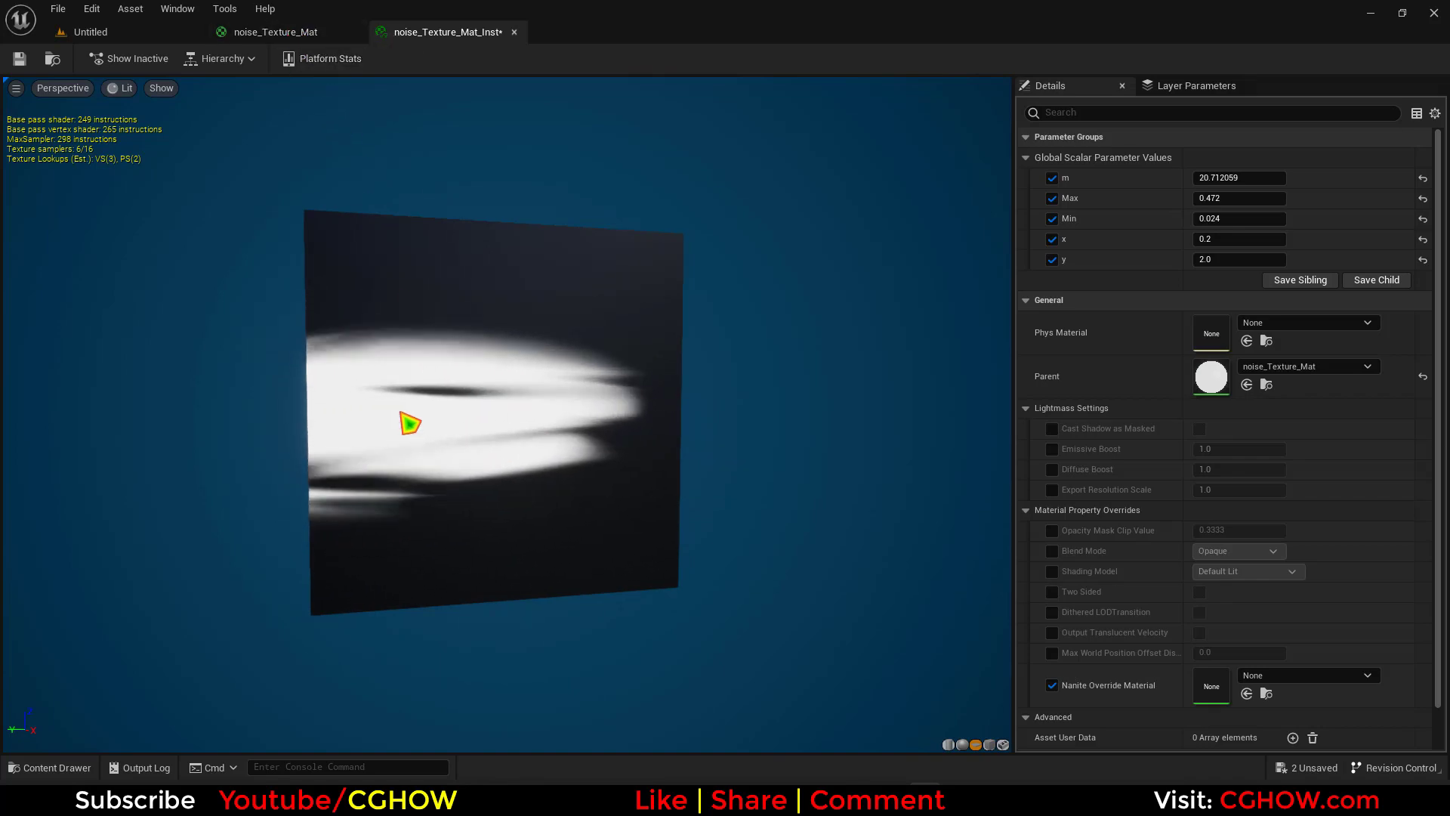
drag(408, 423, 435, 423)
Step: In noise_Texture_Mat, paste a copy of the noise Texture Sample into an empty graph area and preview it
click(317, 34)
scroll(1050, 345, down, 5)
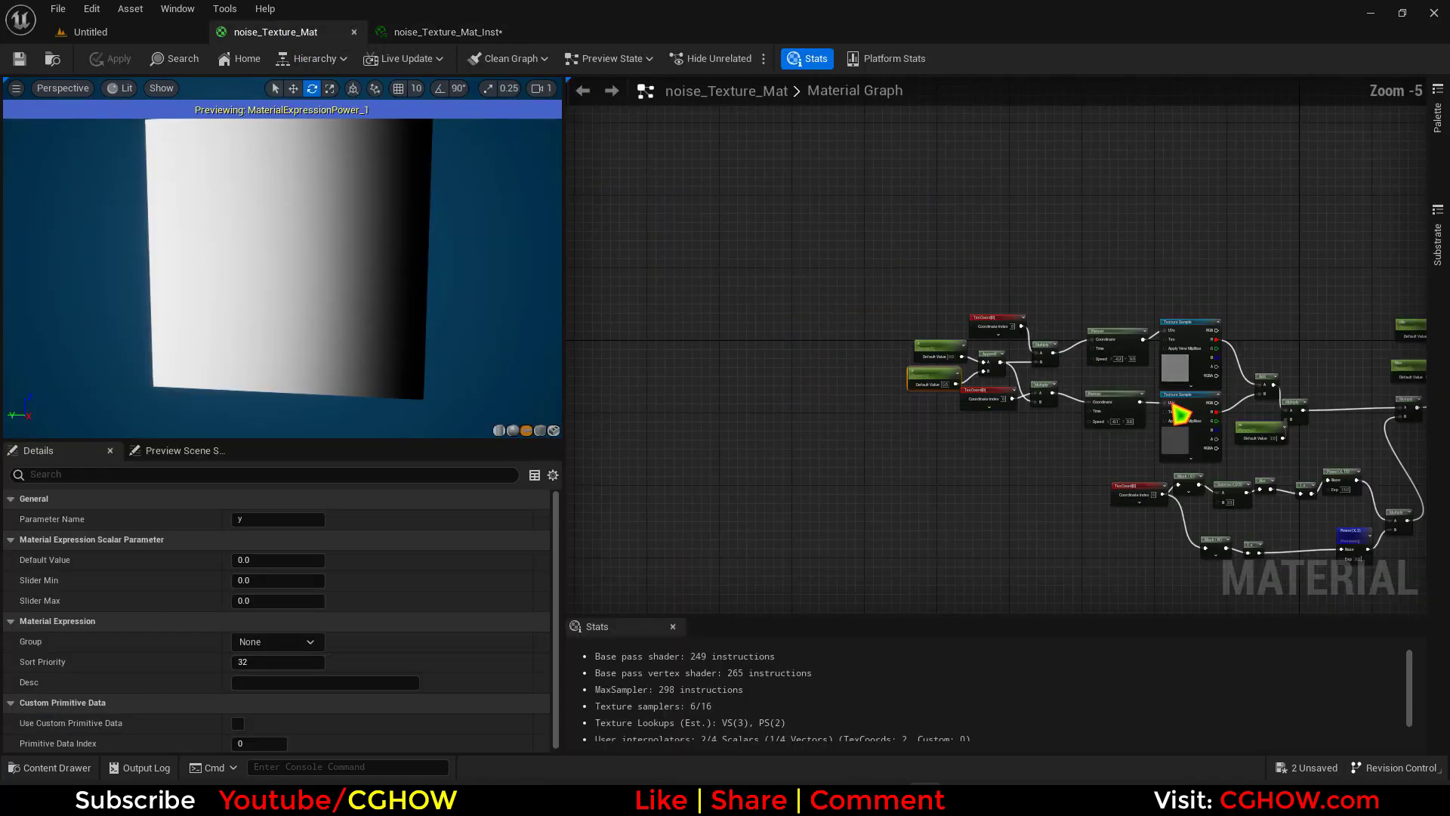
right_drag(1182, 414, 874, 340)
scroll(873, 340, up, 2)
right_drag(782, 323, 822, 393)
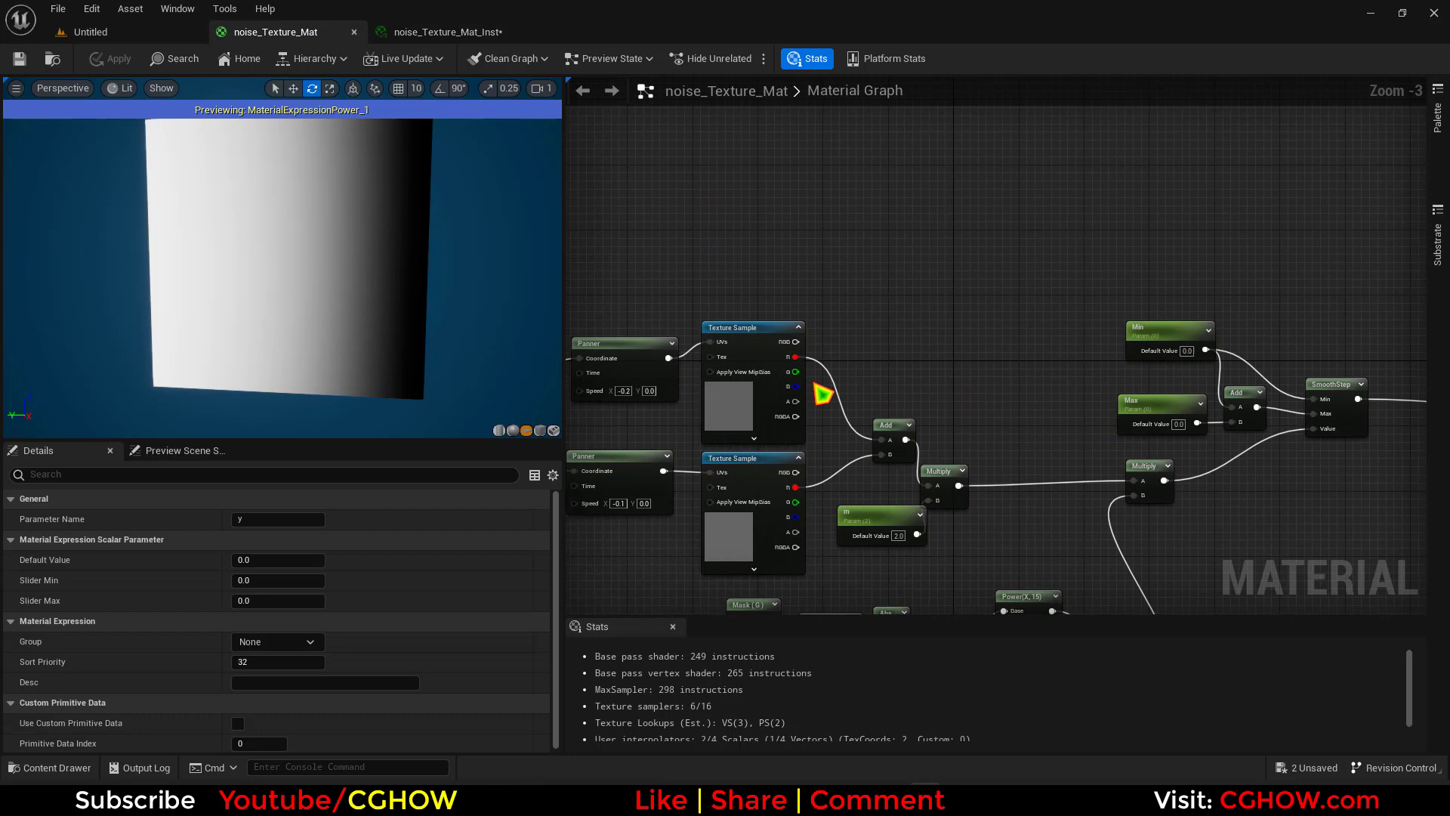
click(721, 413)
key(ctrl+c)
right_drag(840, 175, 921, 495)
click(819, 294)
key(ctrl+v)
key(space)
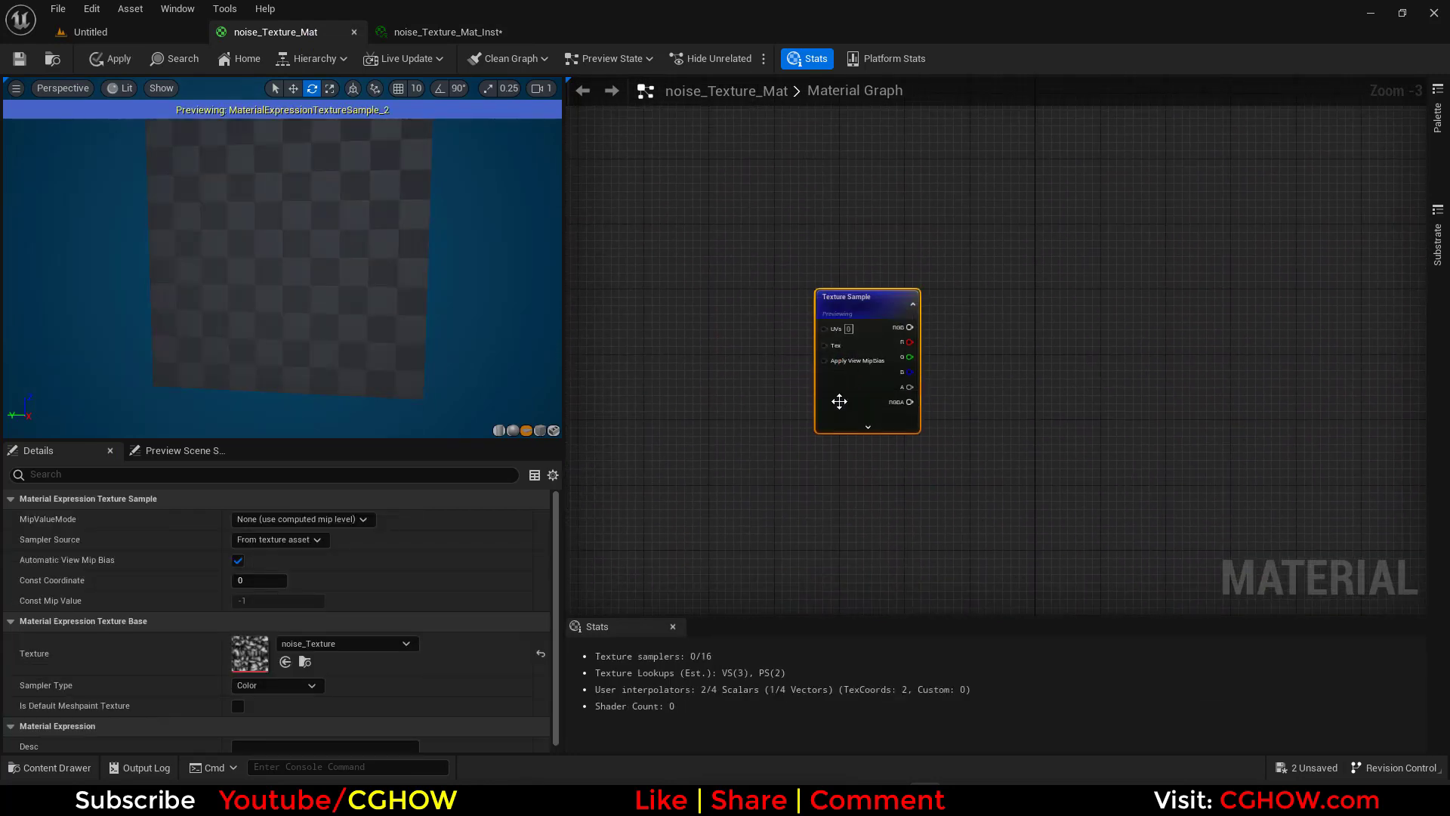
drag(363, 307, 380, 290)
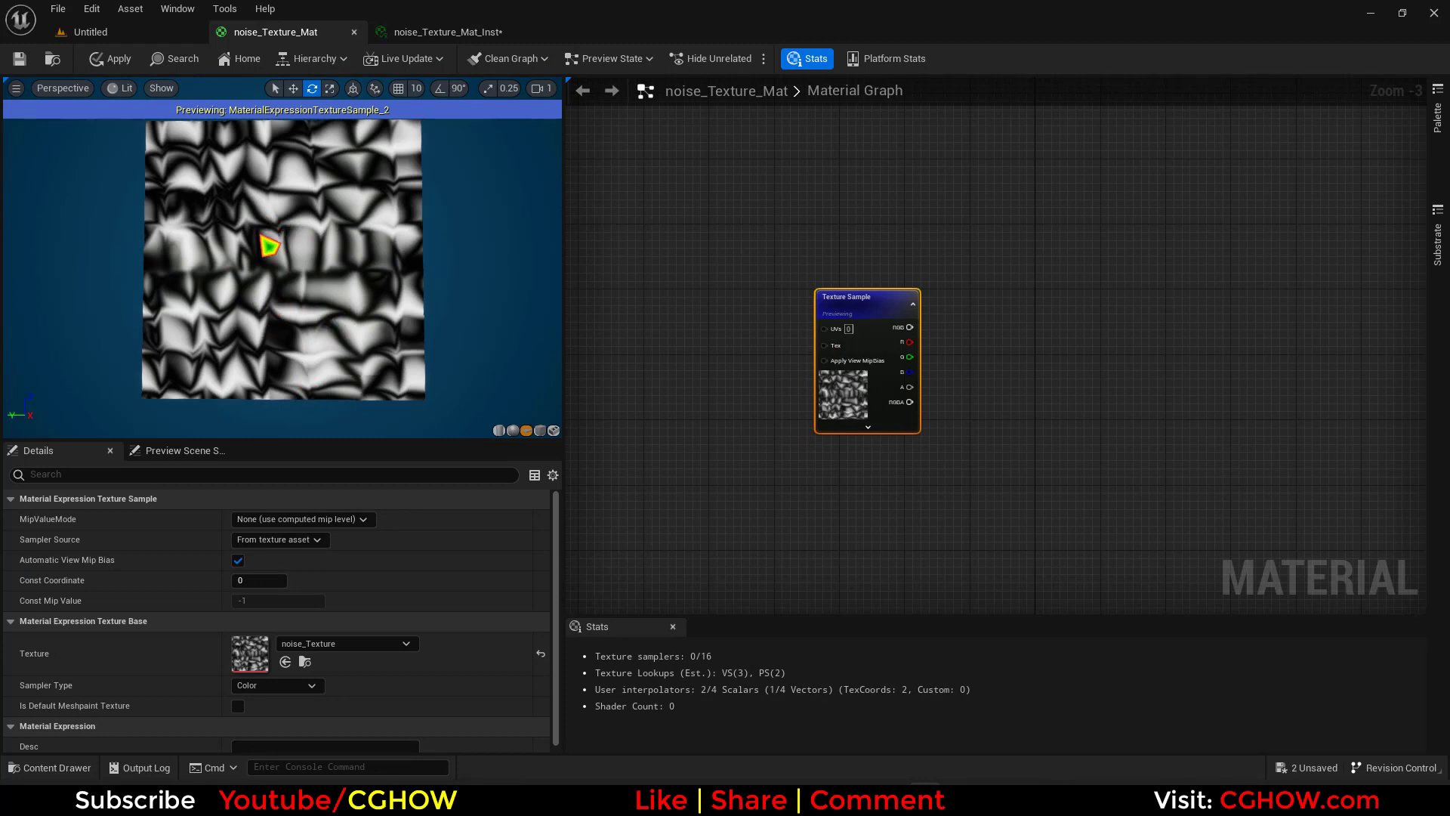
Step: Connect a new TexCoord node to the copied Texture Sample's UVs and set its UTiling and VTiling to 0.5
scroll(819, 340, up, 3)
right_drag(665, 329, 737, 306)
key(u)
click(740, 306)
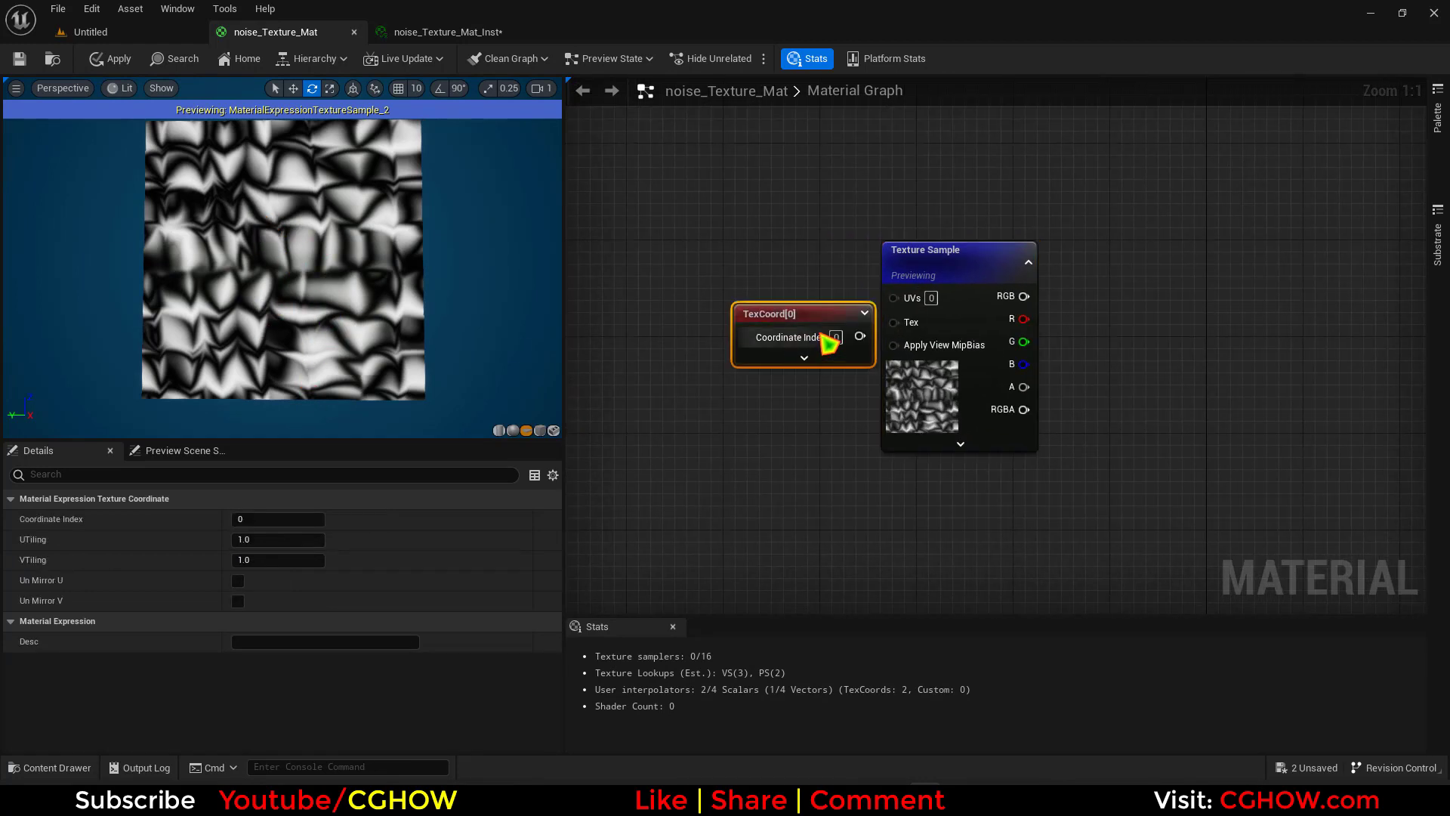
drag(748, 318, 679, 292)
drag(864, 307, 894, 297)
click(284, 541)
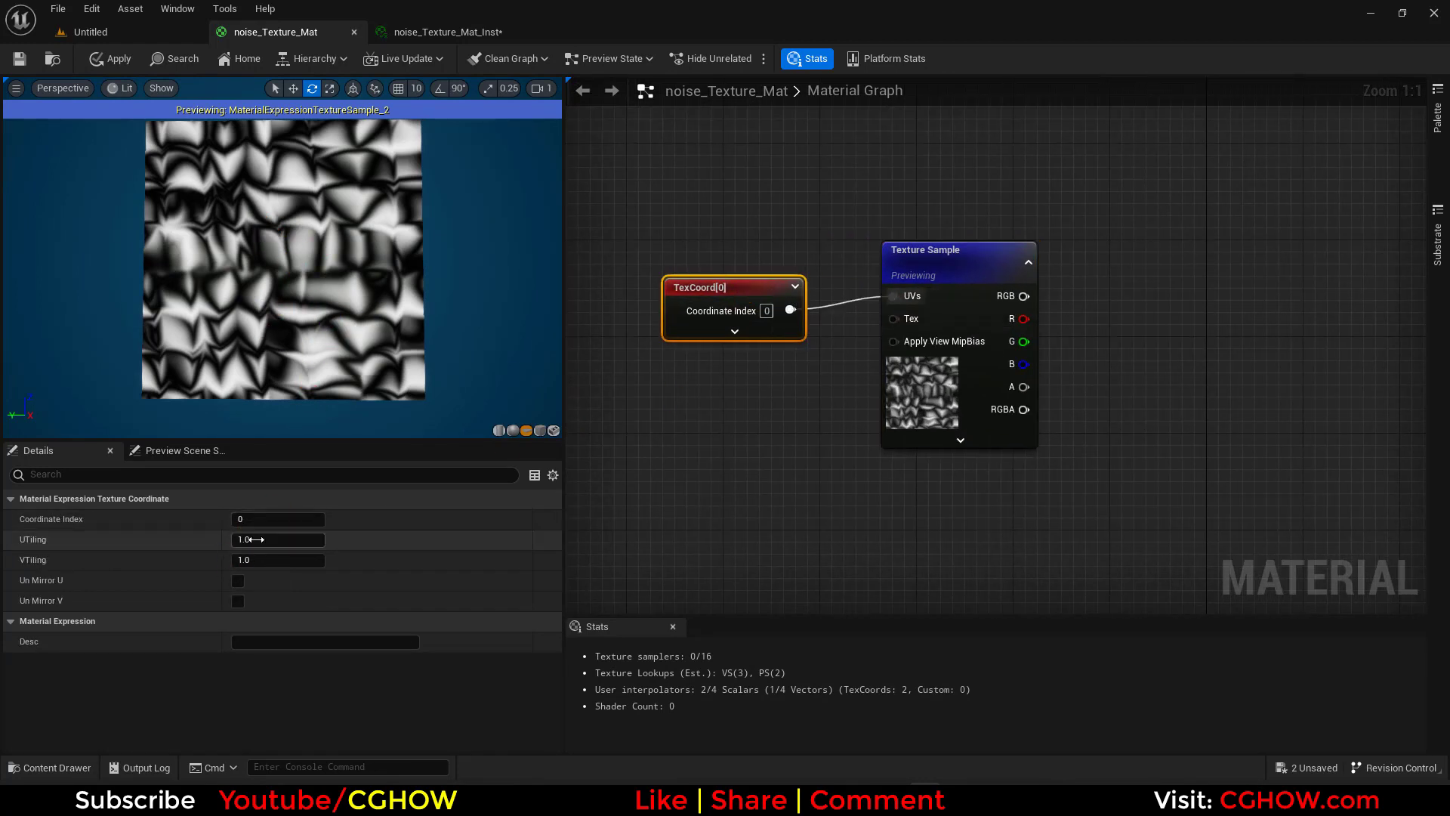
text(0.5)
click(268, 559)
text(0.5)
key(Return)
Step: Add an Add node with the copied noise texture's R output in A and a new Time node in B
click(1114, 319)
right_drag(1086, 303, 958, 297)
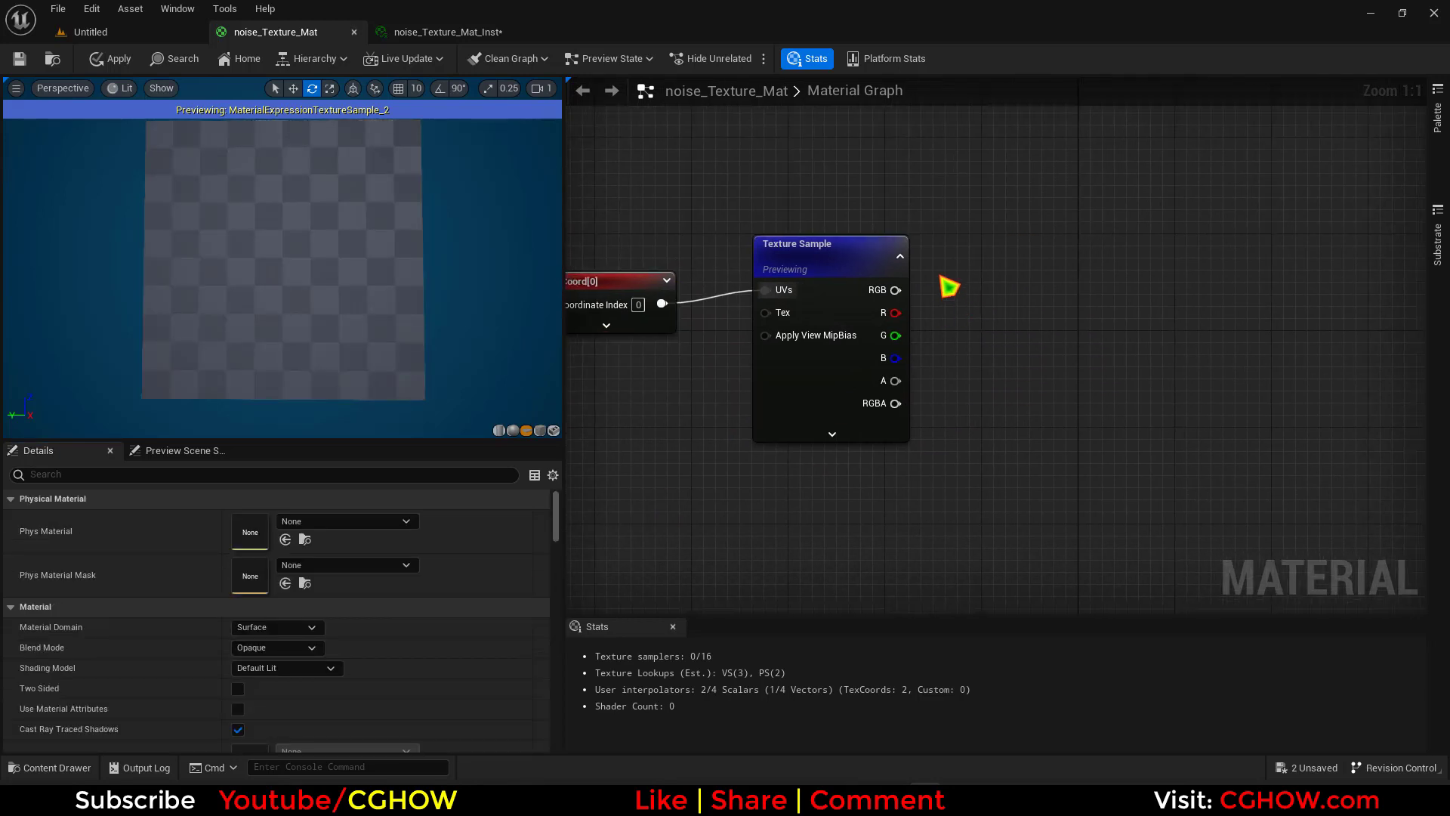
key(a)
click(940, 276)
right_click(836, 472)
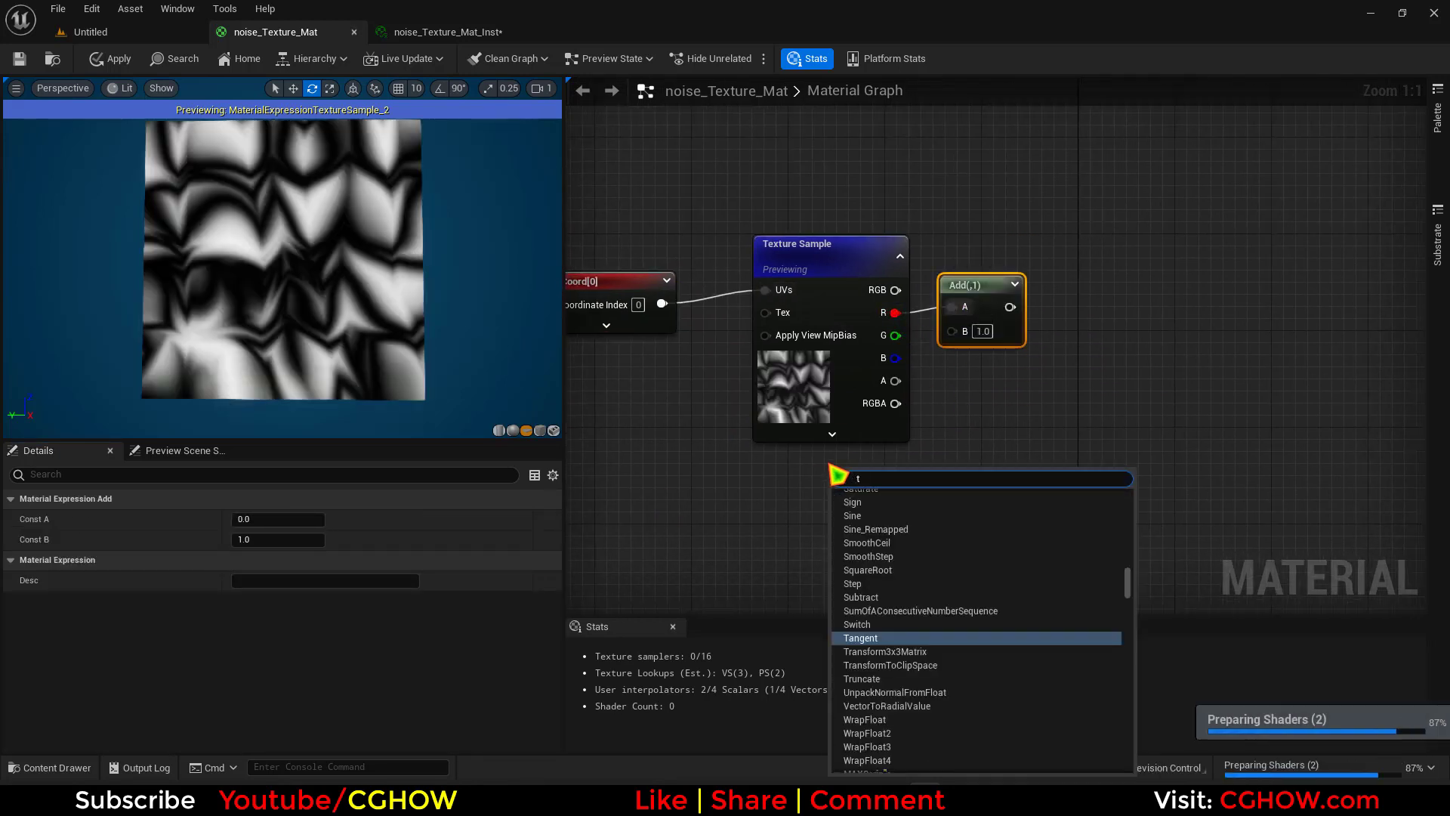
text(time)
click(939, 592)
drag(894, 510, 963, 373)
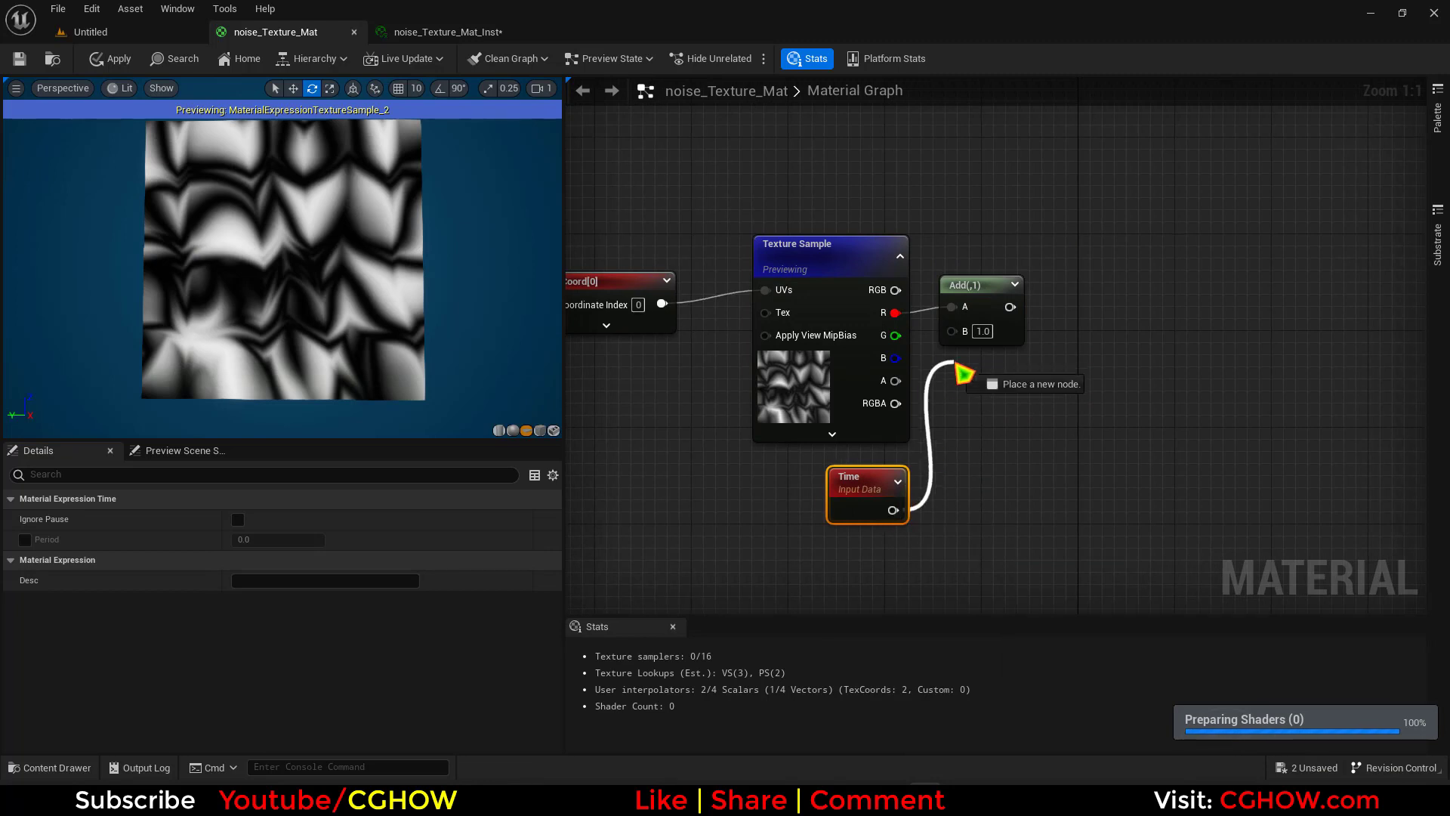
Step: Feed the Add output into a new Sine node and preview that node
drag(990, 308, 1047, 301)
text(sine)
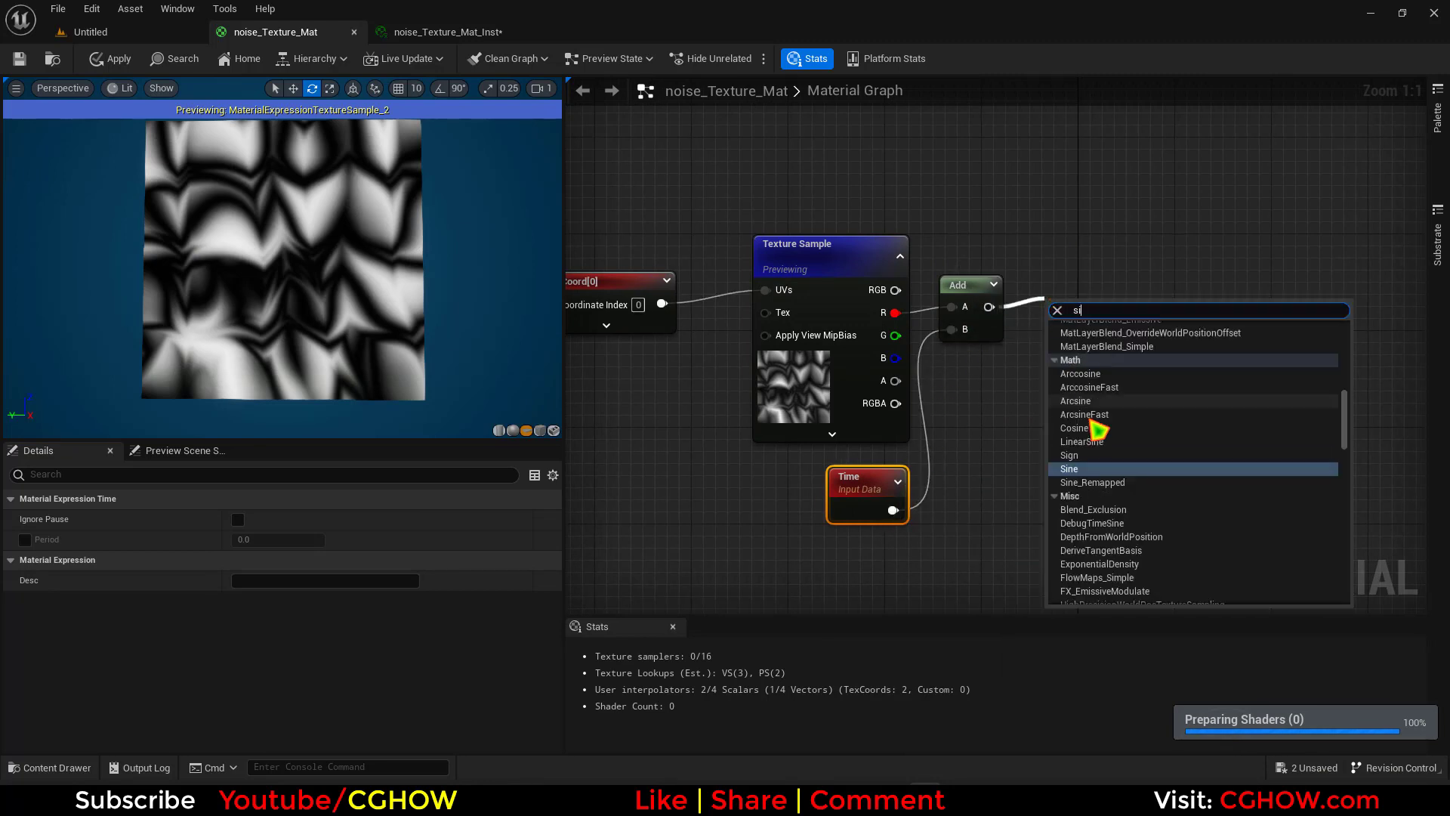
click(1099, 470)
key(space)
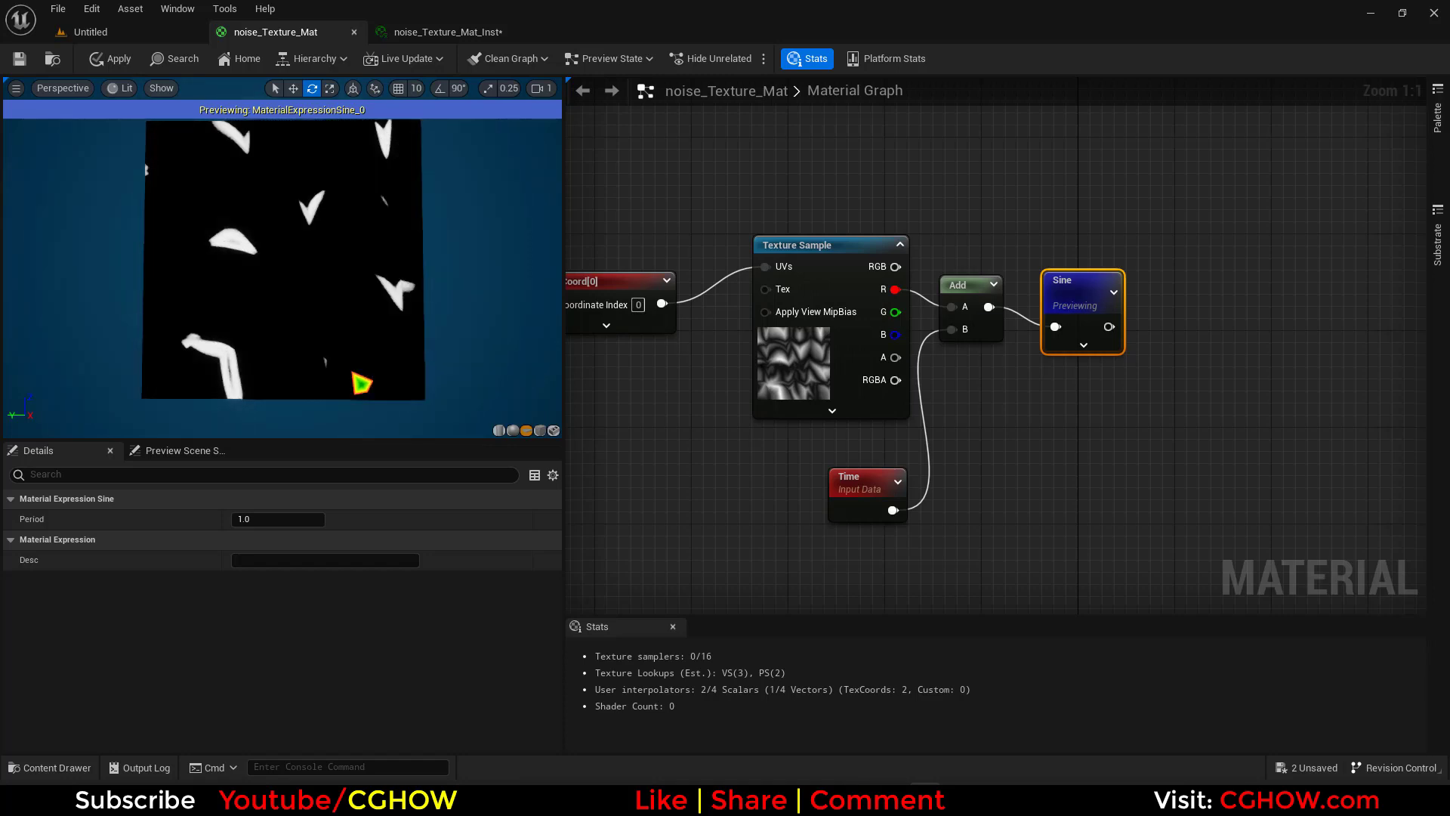
Step: Try an Abs node on the Sine output in the preview and delete it again
right_drag(1085, 408, 880, 453)
drag(904, 371, 977, 353)
text(ab)
click(1009, 418)
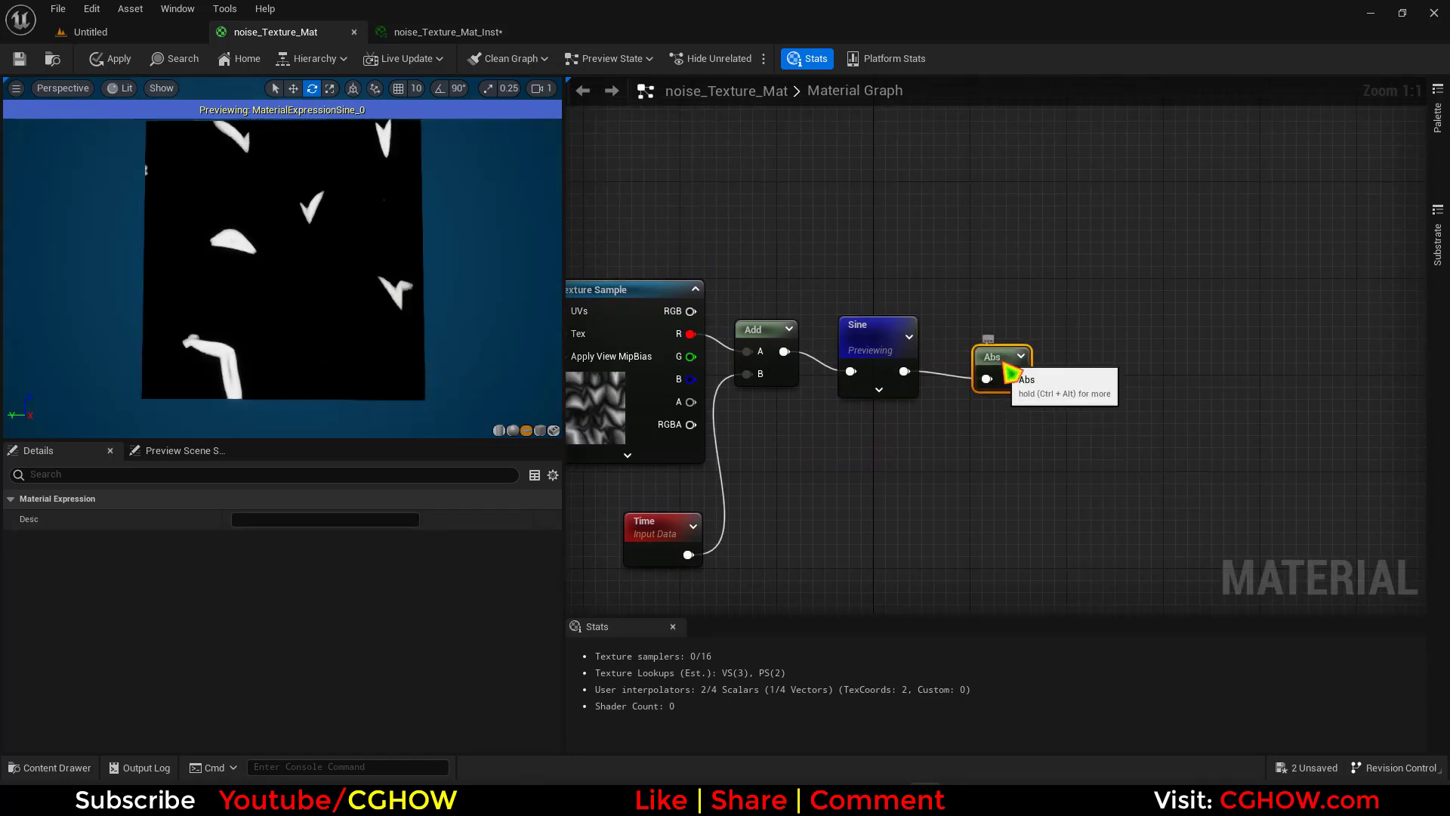
key(space)
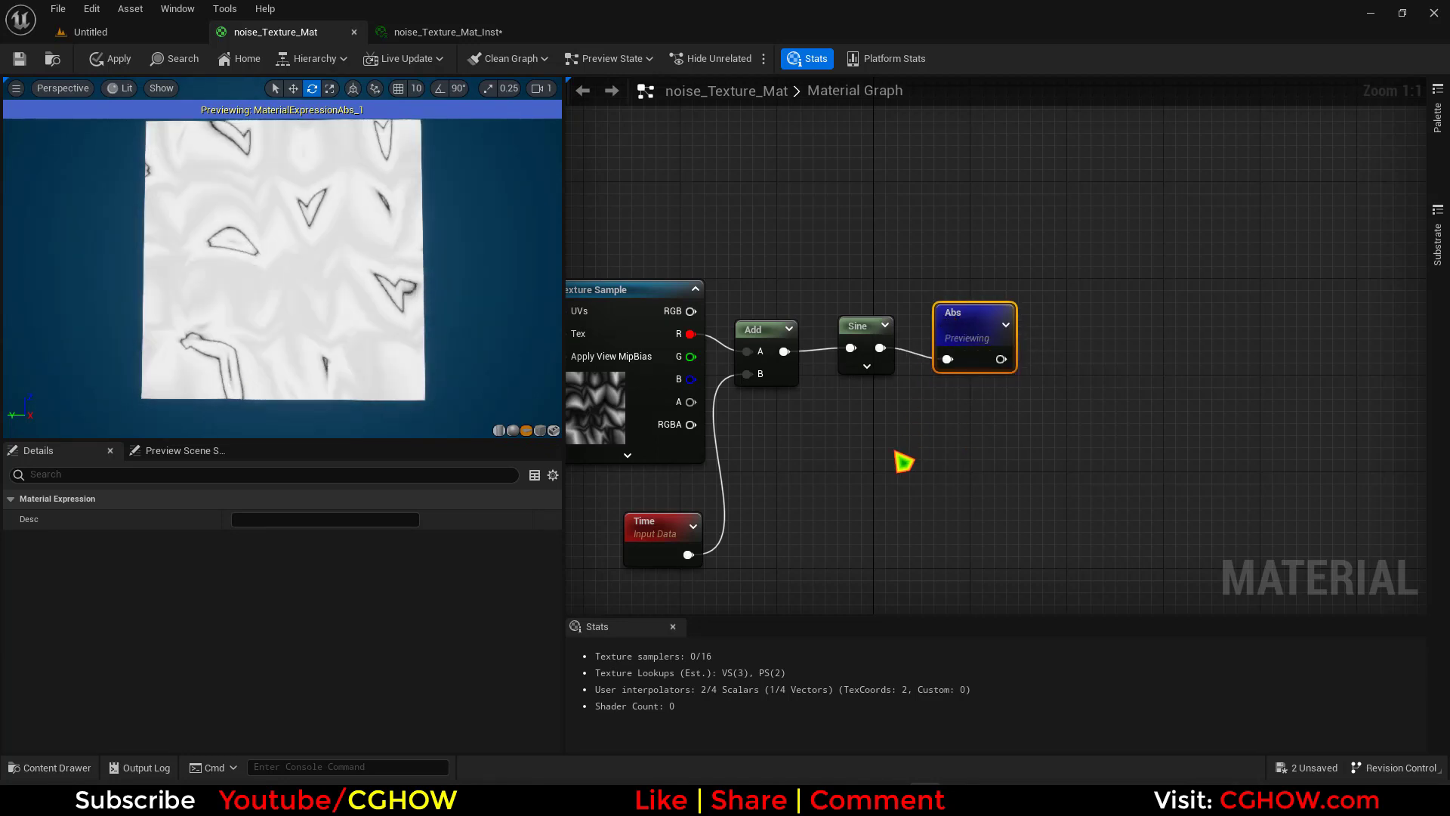
key(Delete)
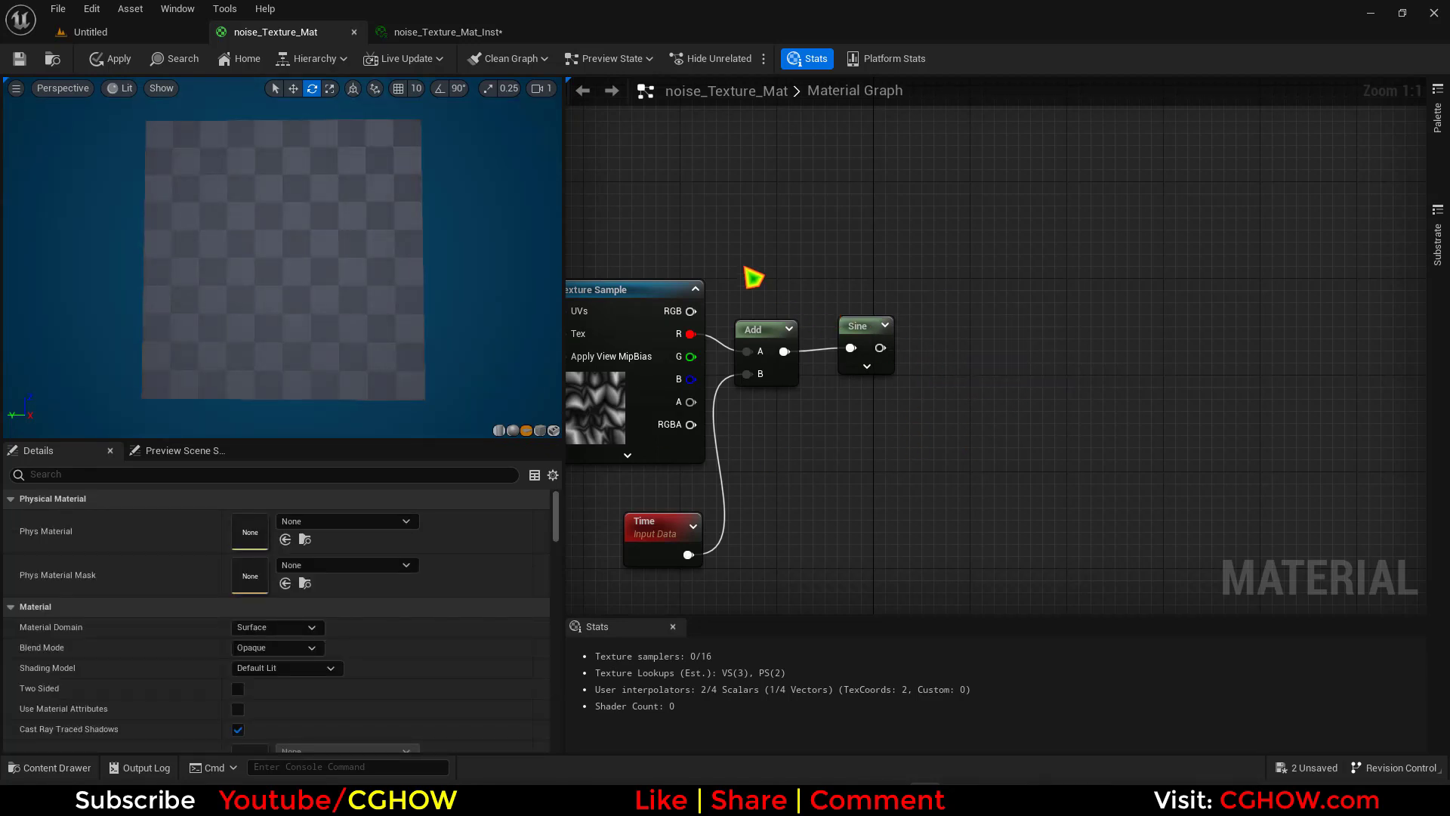
right_drag(751, 275, 857, 331)
click(850, 292)
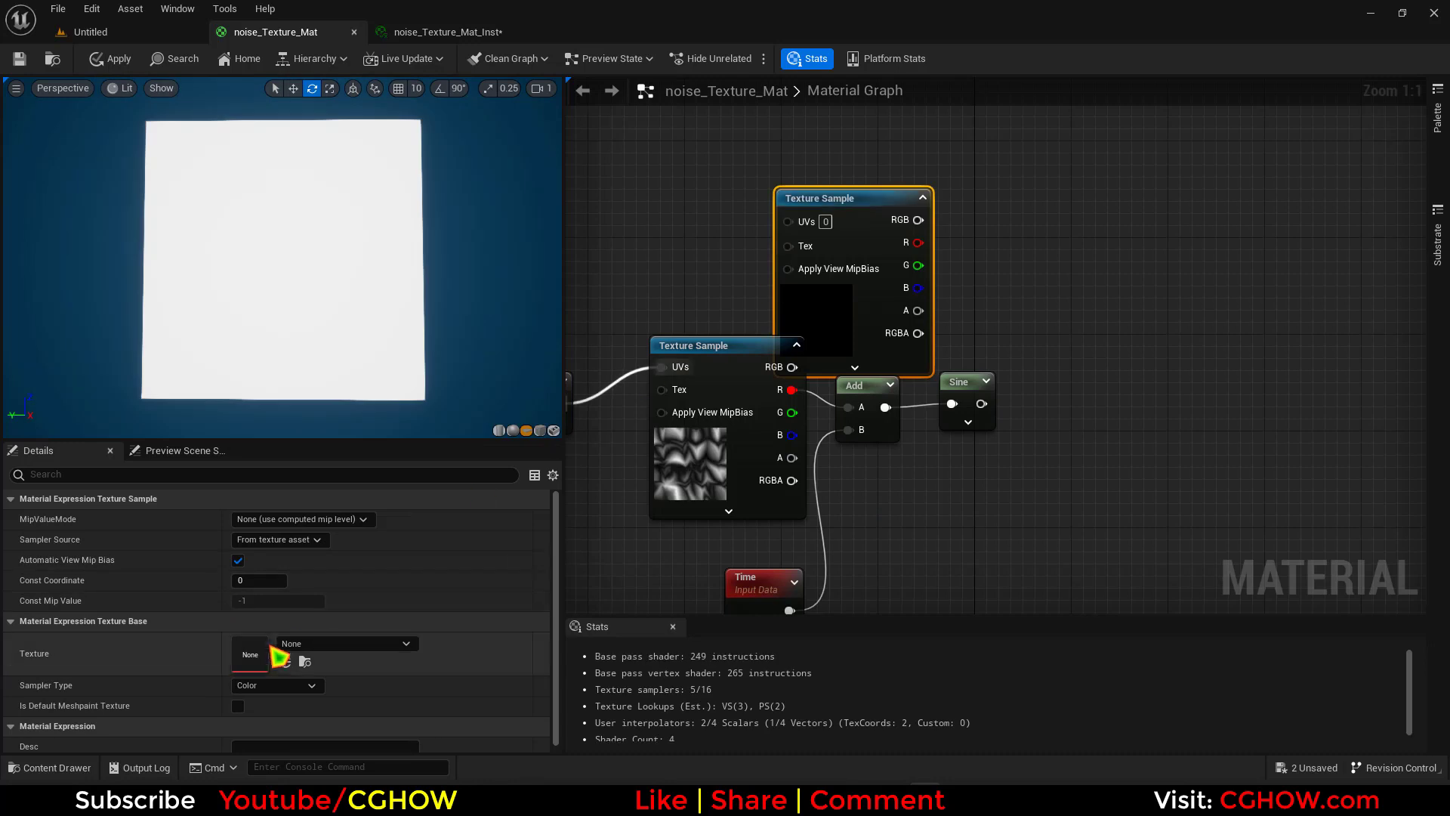
click(301, 644)
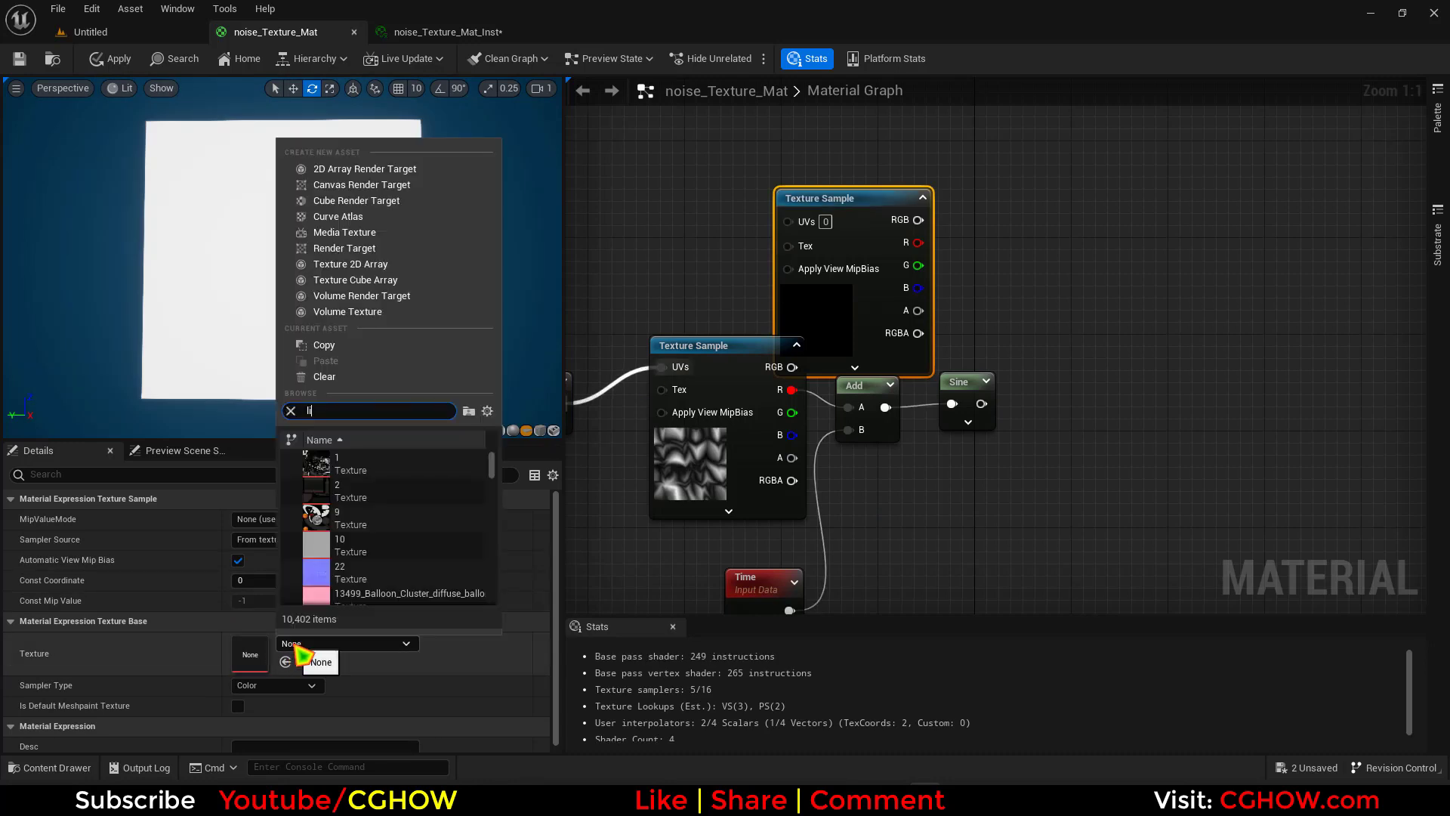
Step: Switch to the level editor, open the Ai_Images > Lightning folder in the Content Browser and select texture AI778
click(93, 32)
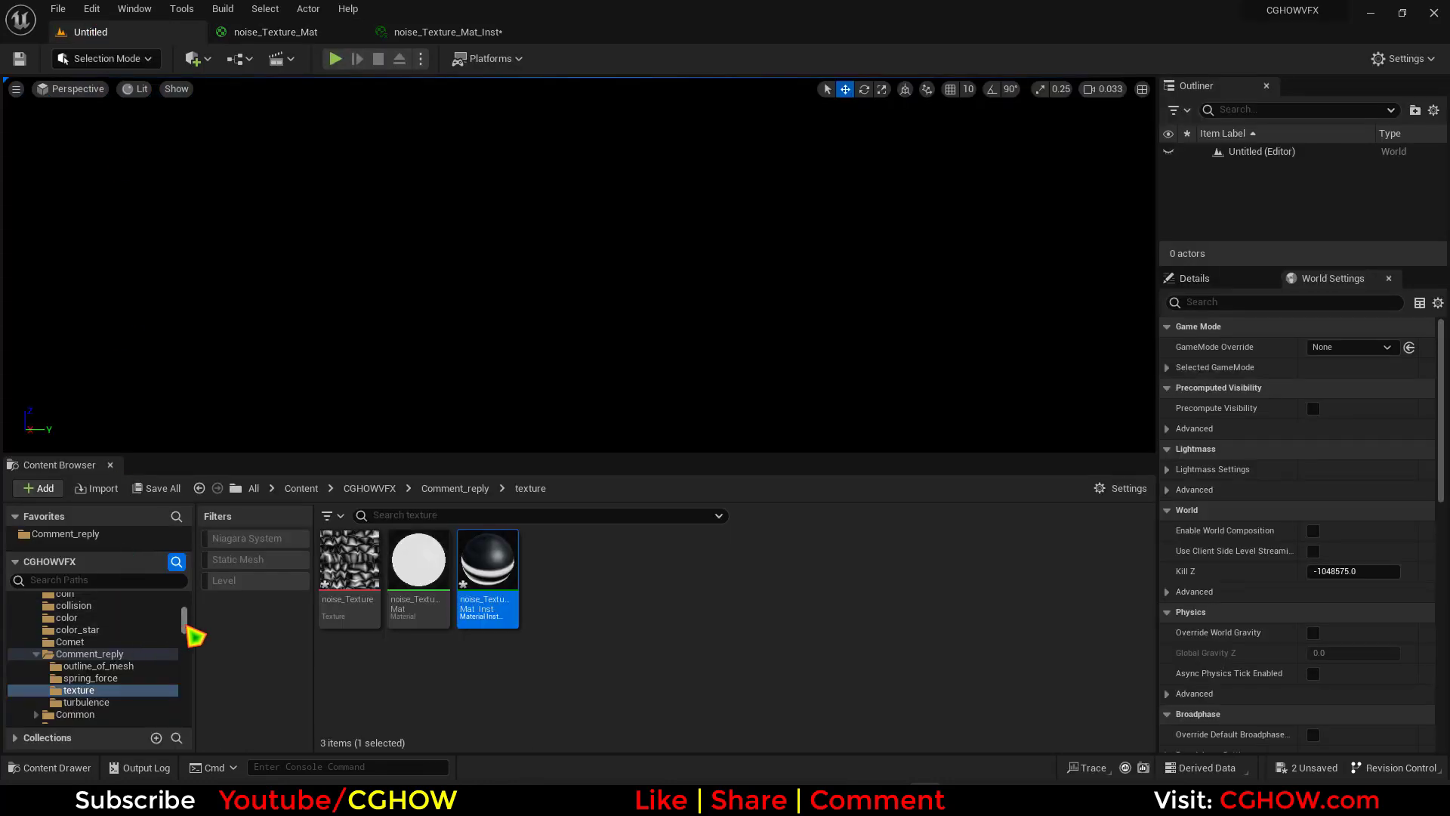
drag(185, 631, 172, 582)
click(75, 638)
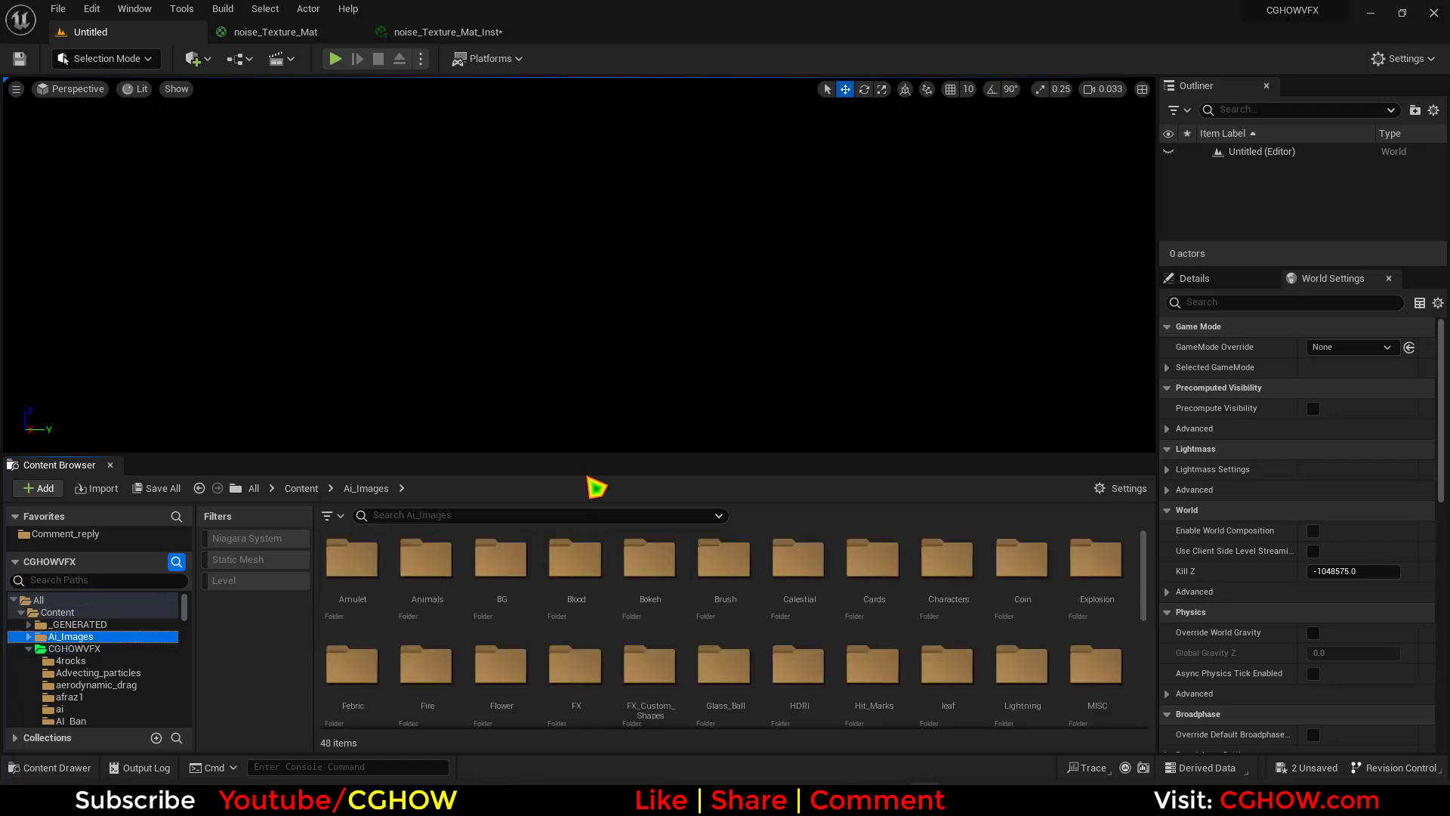
drag(569, 452, 250, 269)
click(29, 503)
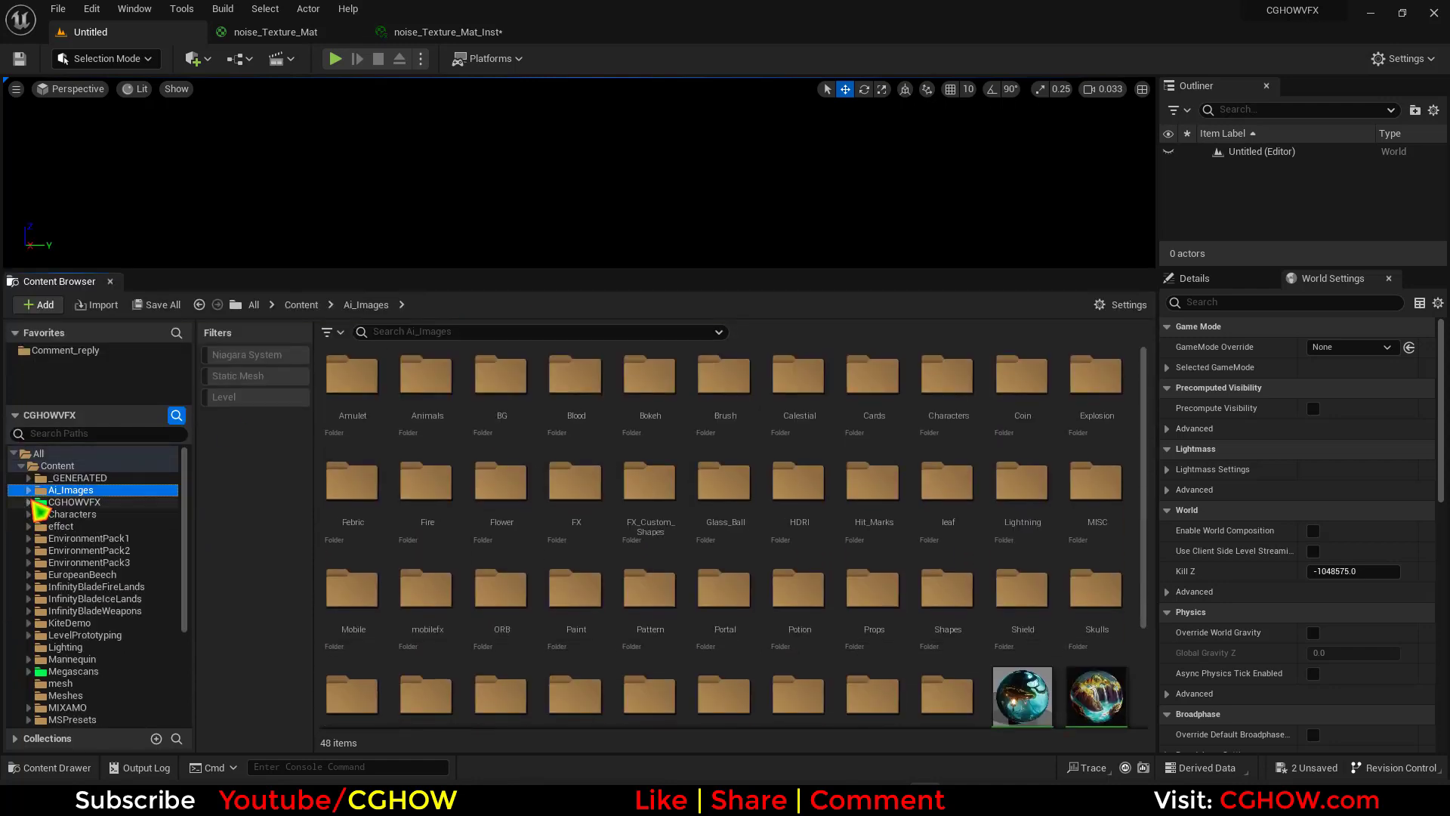
click(29, 491)
scroll(97, 508, down, 13)
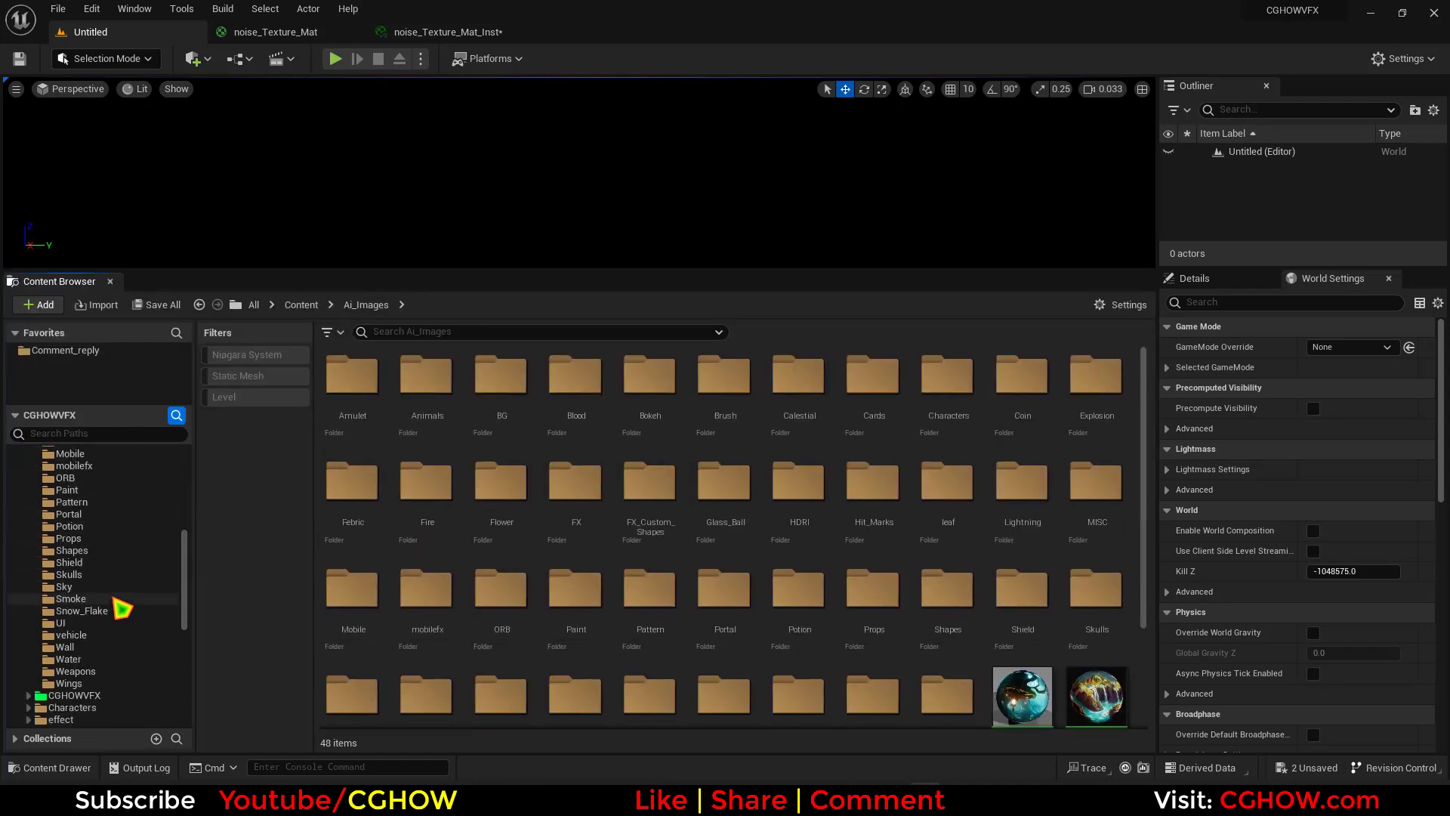
click(76, 478)
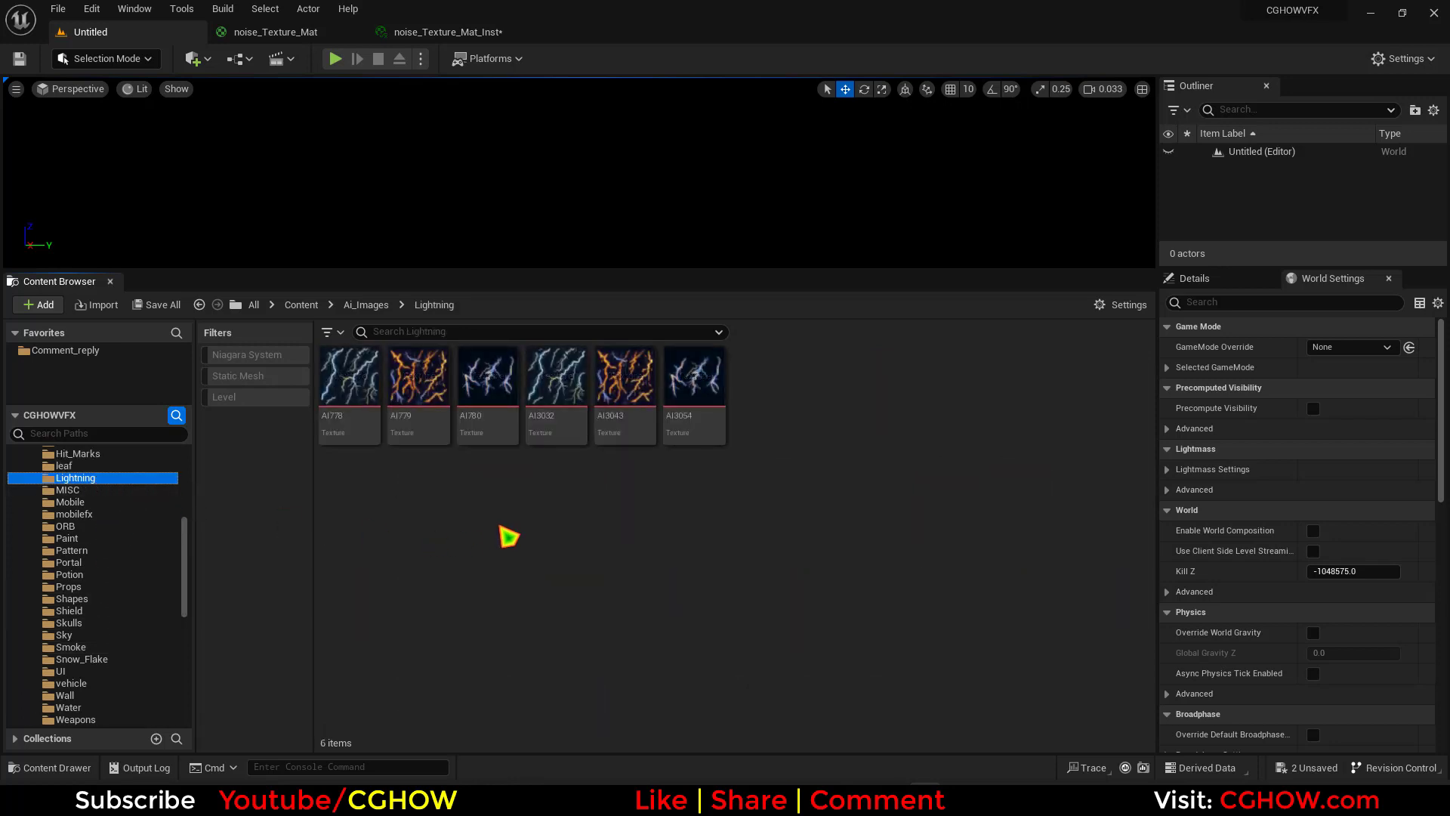
click(349, 378)
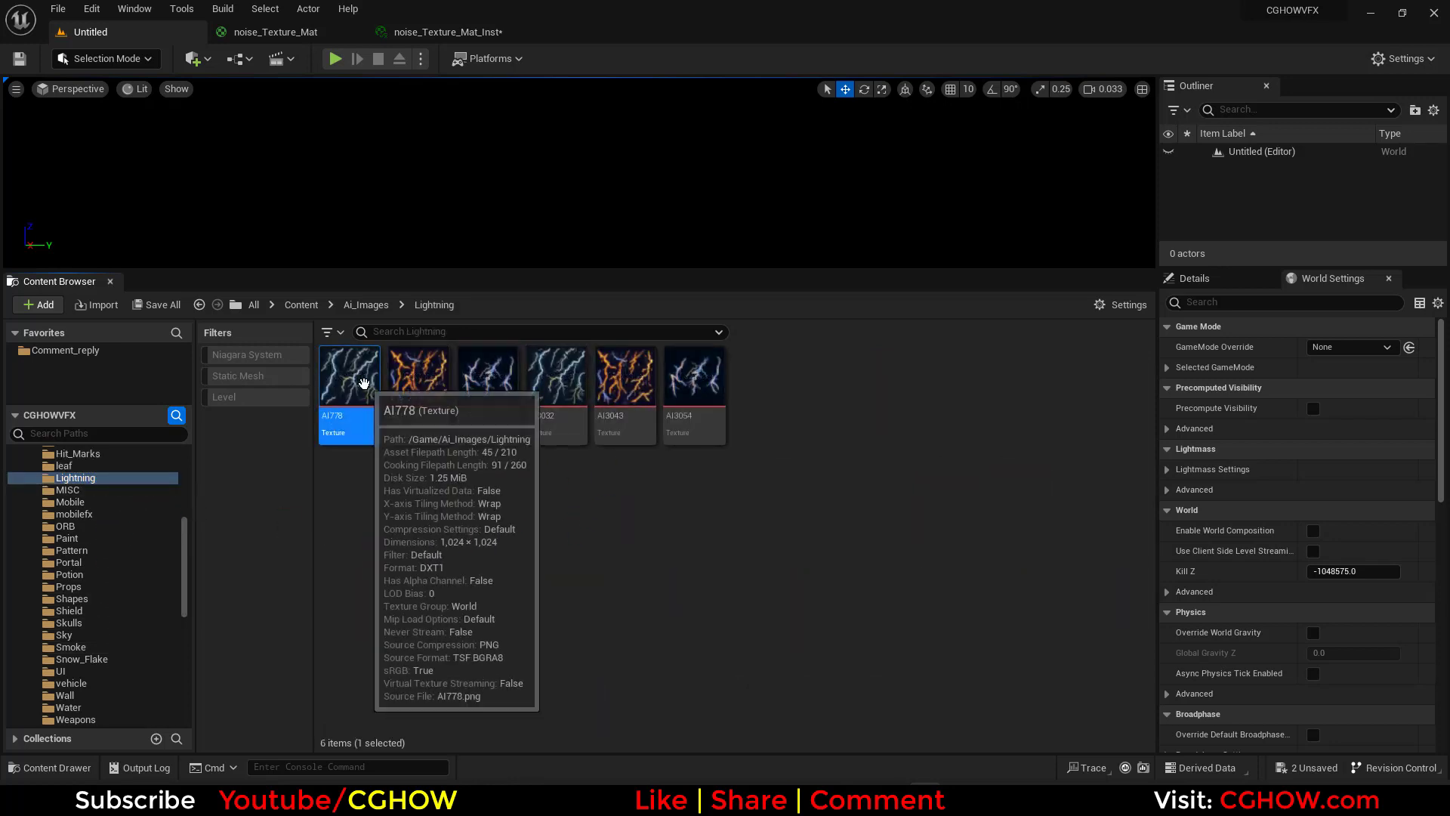
Step: Replace the empty Texture Sample in noise_Texture_Mat with one that uses AI778 and preview it
click(437, 36)
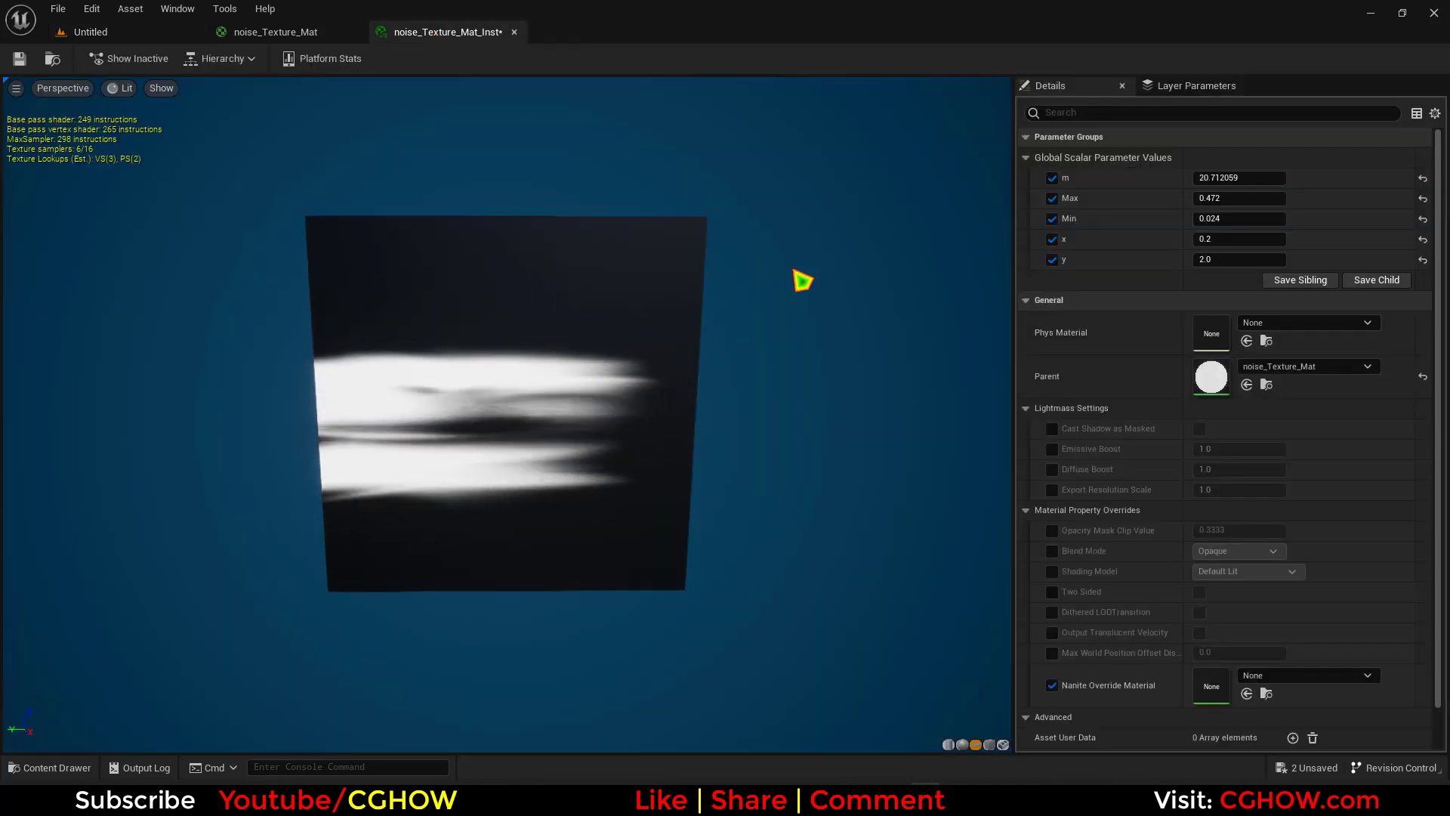
click(327, 36)
right_drag(860, 283, 802, 402)
drag(802, 401, 845, 195)
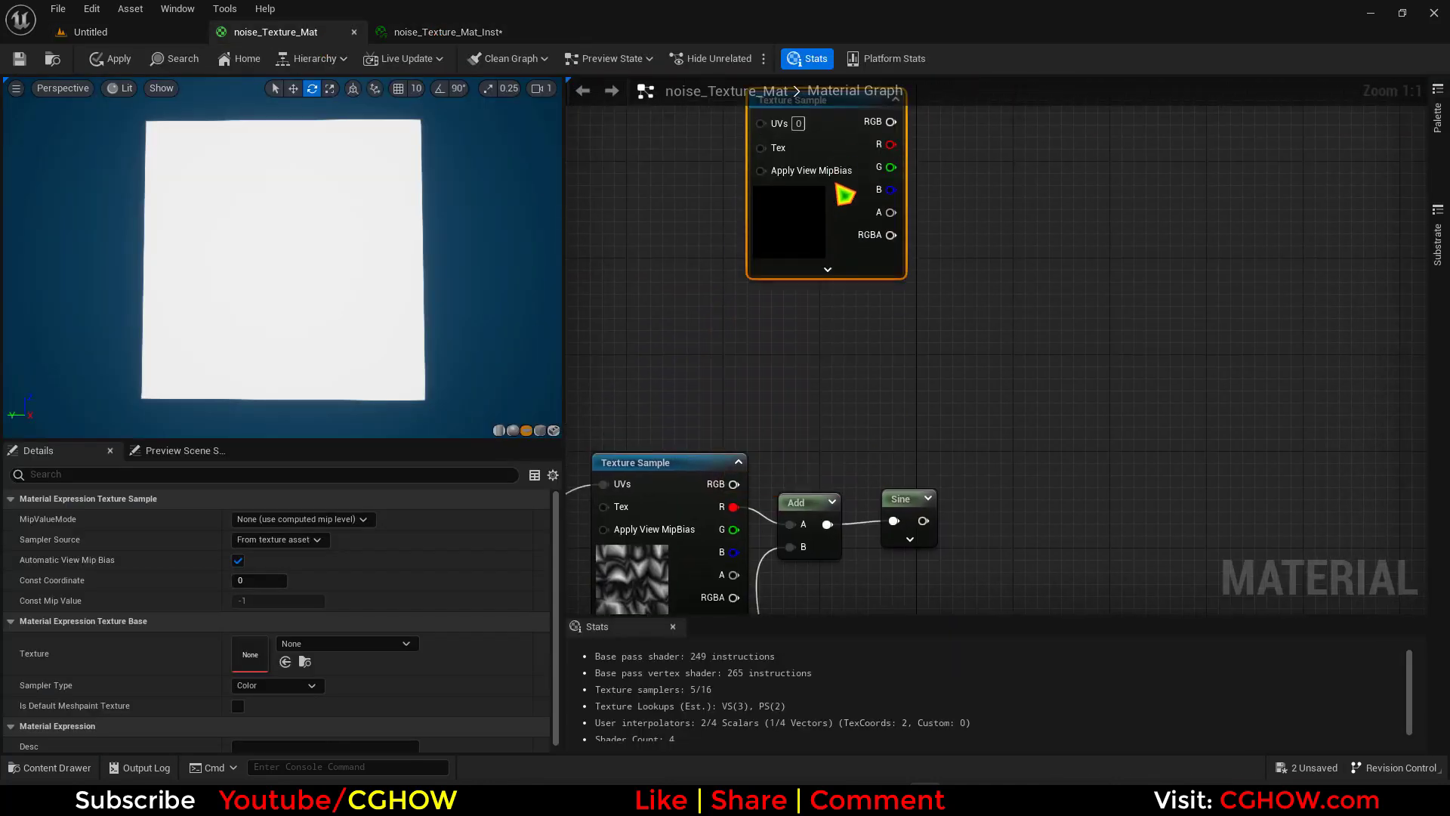
key(t)
click(940, 265)
click(802, 222)
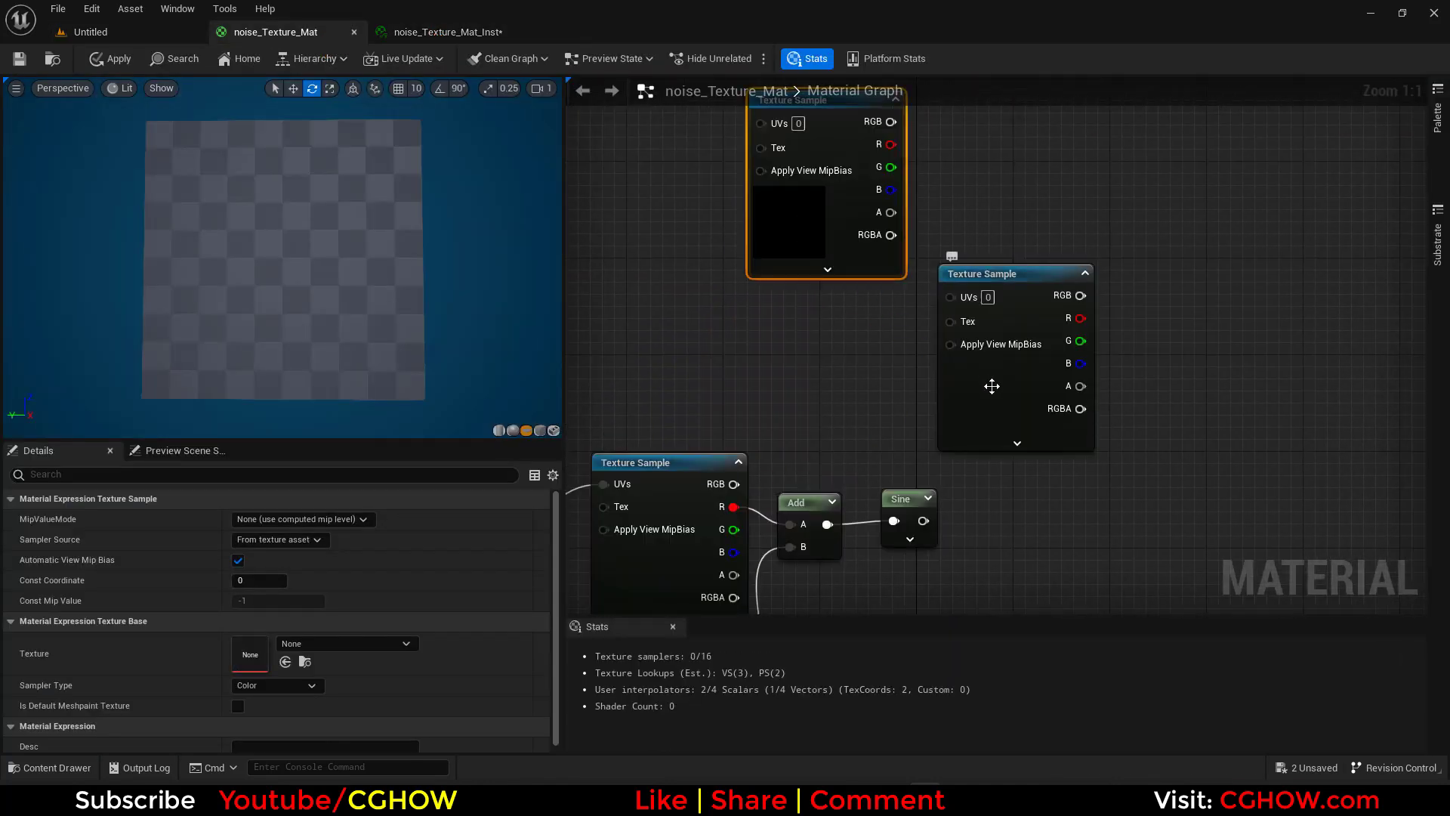
key(Delete)
drag(991, 372, 831, 323)
key(space)
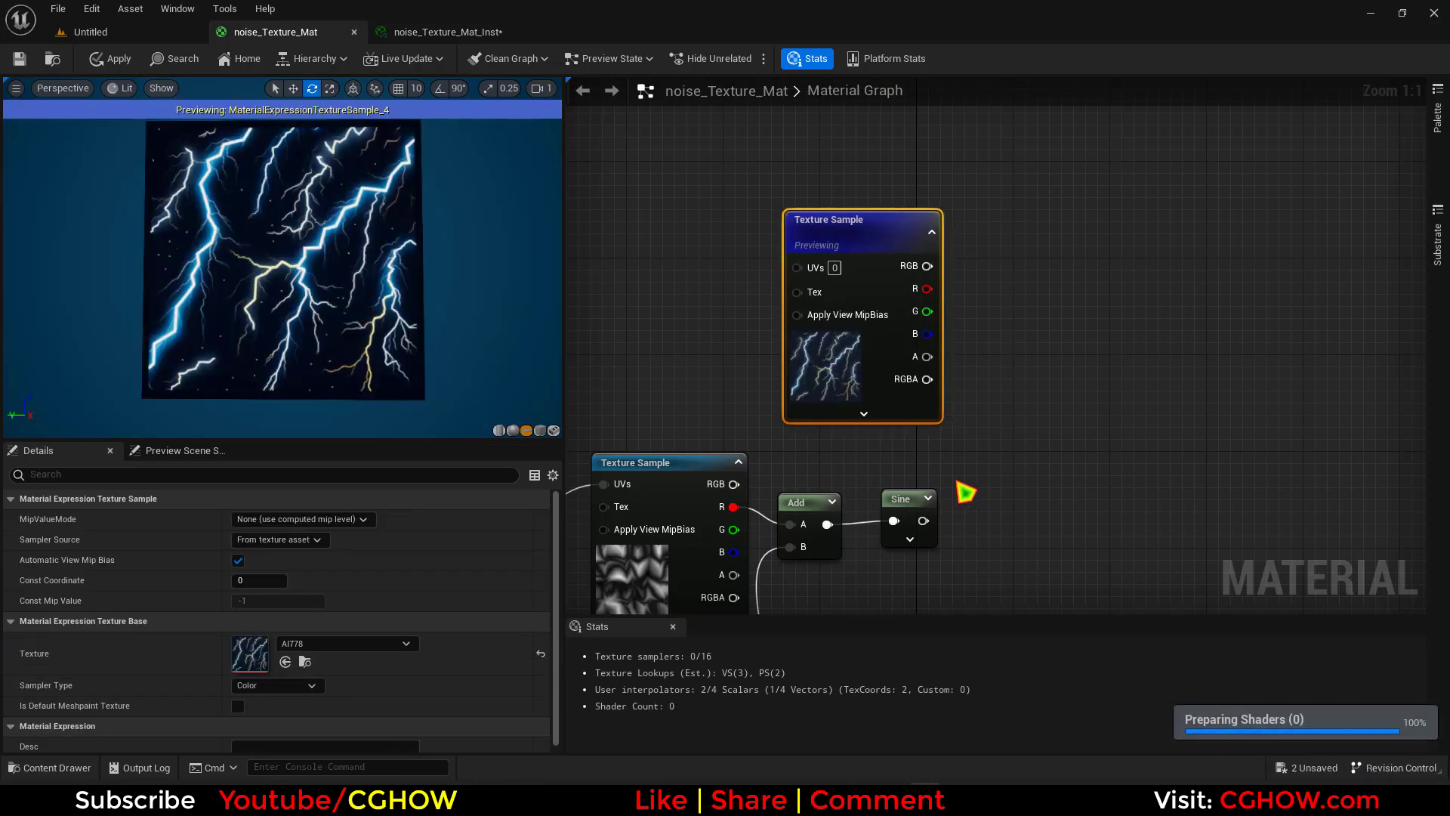
Step: Multiply the lightning texture's R output by the Sine output with a new Multiply node and preview the result
right_drag(957, 482, 913, 451)
click(934, 424)
key(m)
click(941, 414)
drag(881, 494, 882, 258)
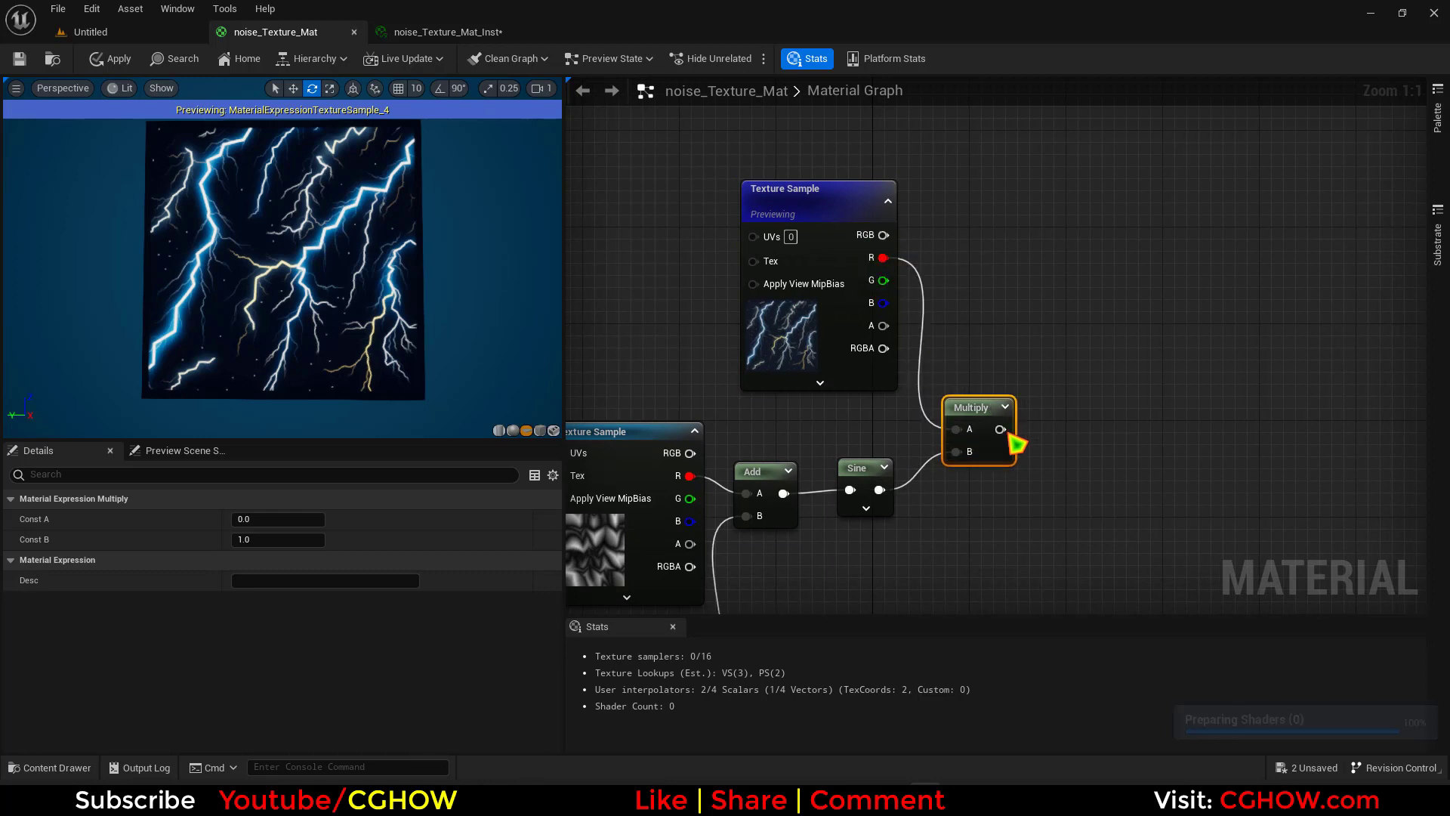
key(space)
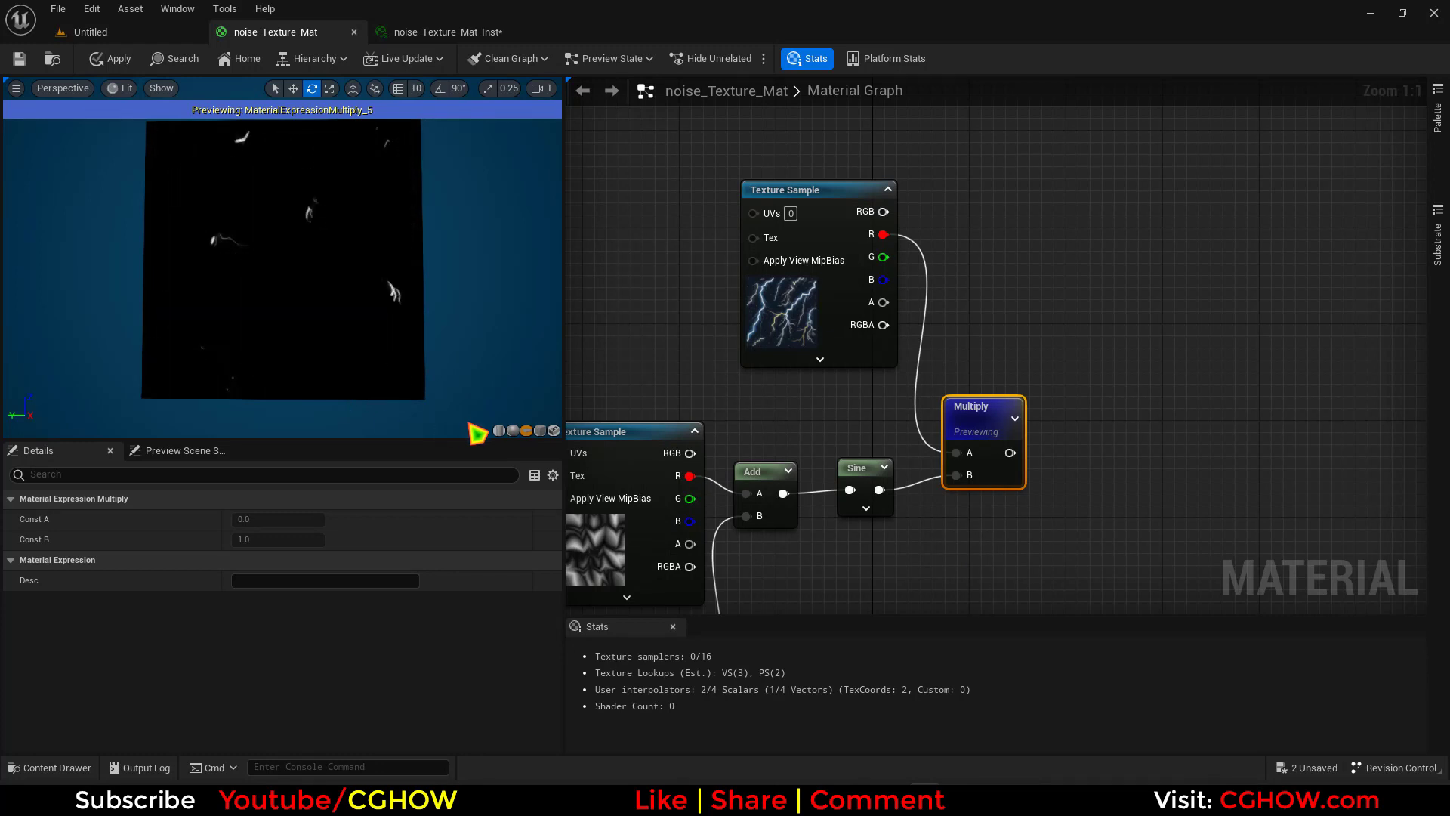
Step: Move the Multiply node farther from the Sine node to open up space between them in the graph
right_drag(647, 382, 731, 306)
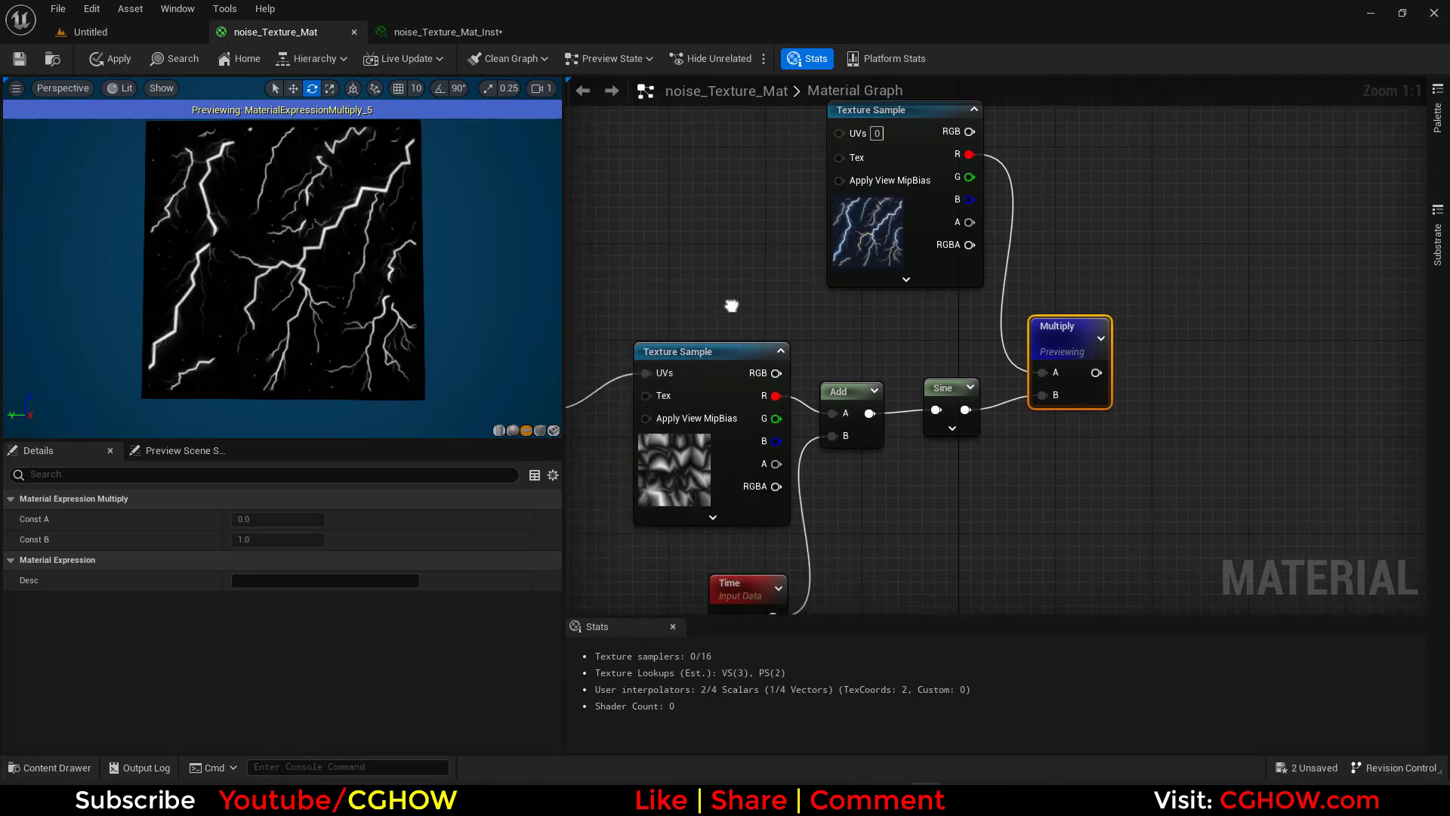
right_drag(920, 463, 753, 451)
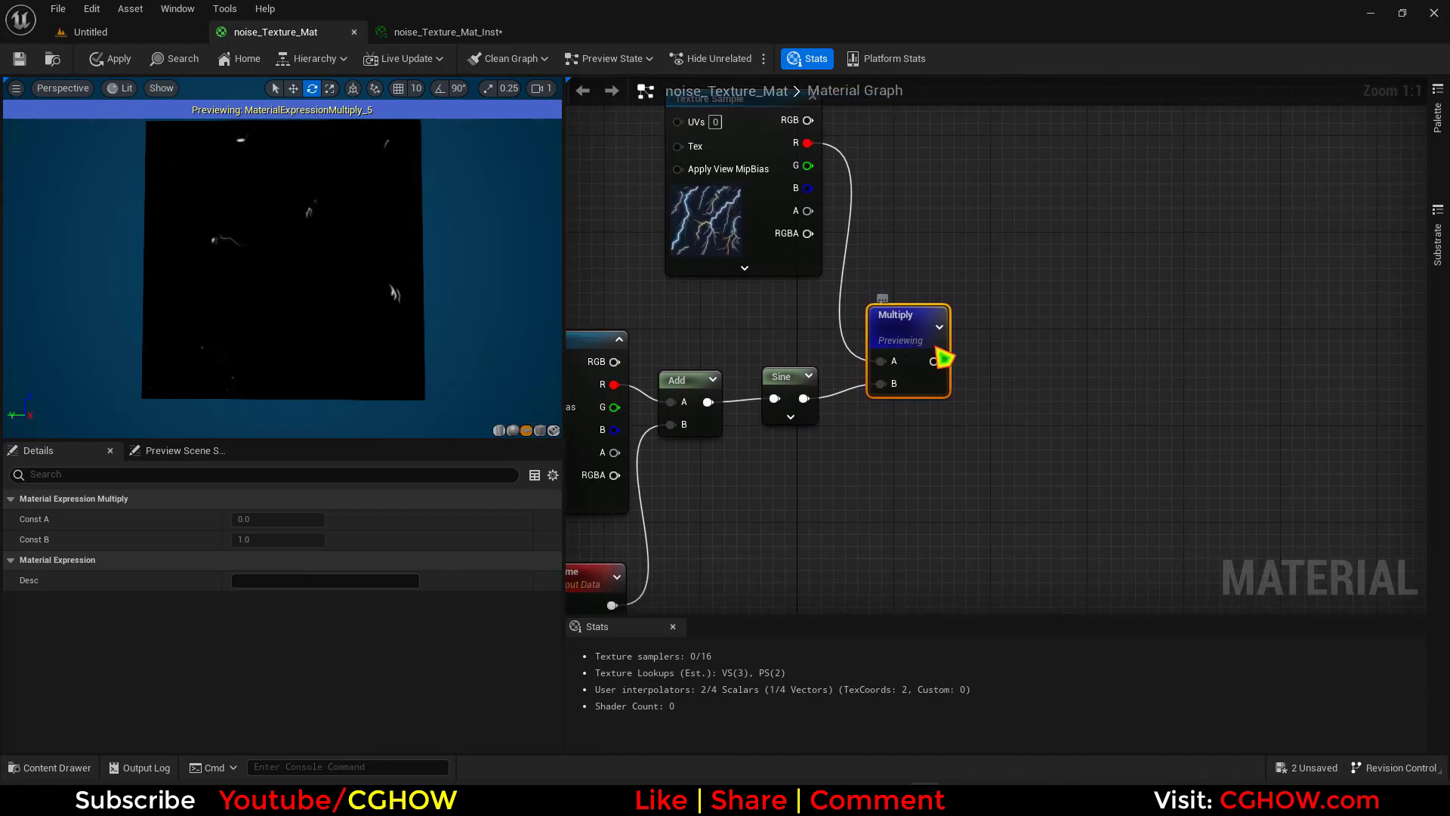
drag(936, 348, 1095, 350)
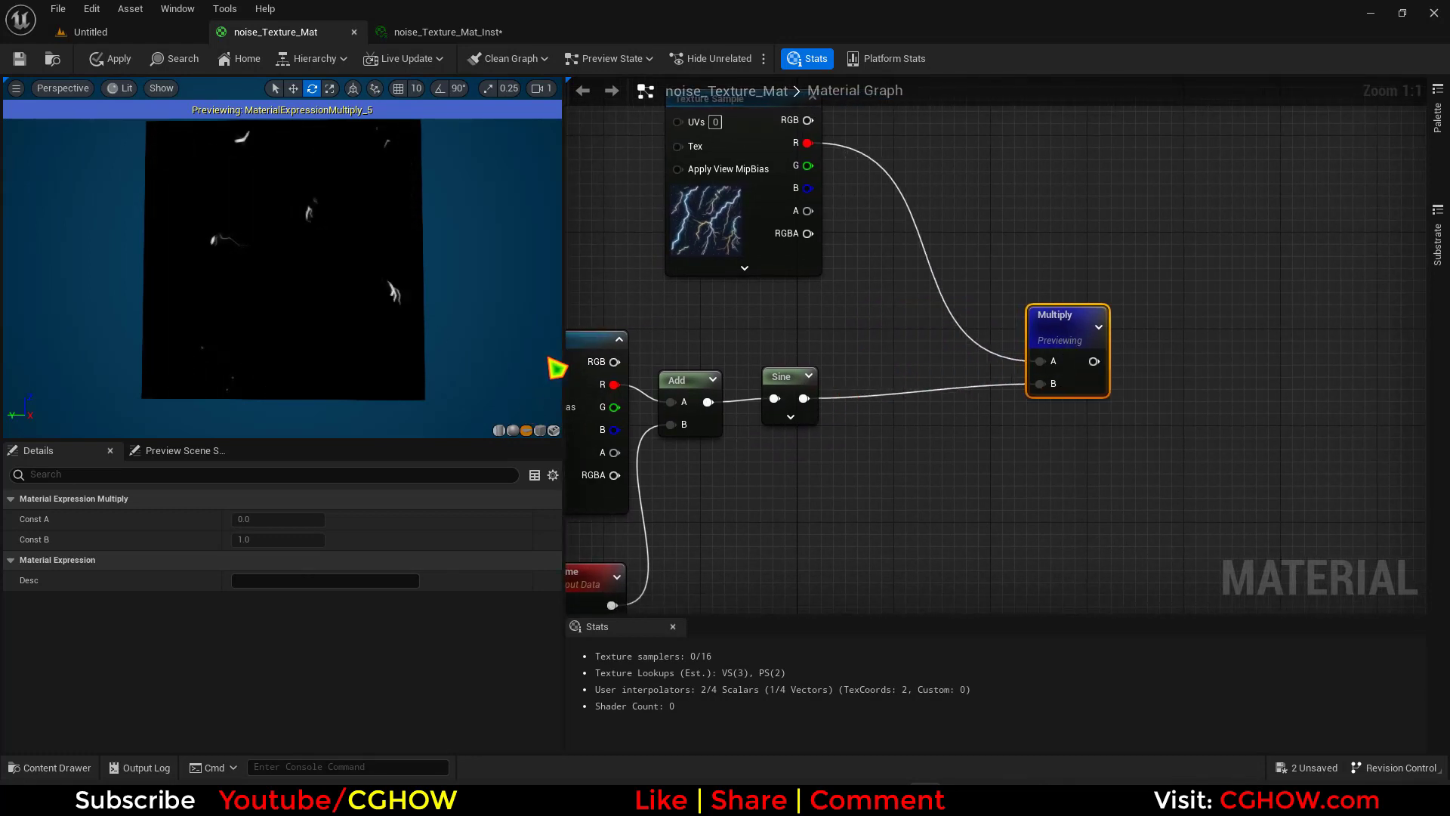
Step: Move the TexCoord node farther from the noise Texture Sample and place a new Panner node in the gap between them
right_drag(579, 361, 760, 276)
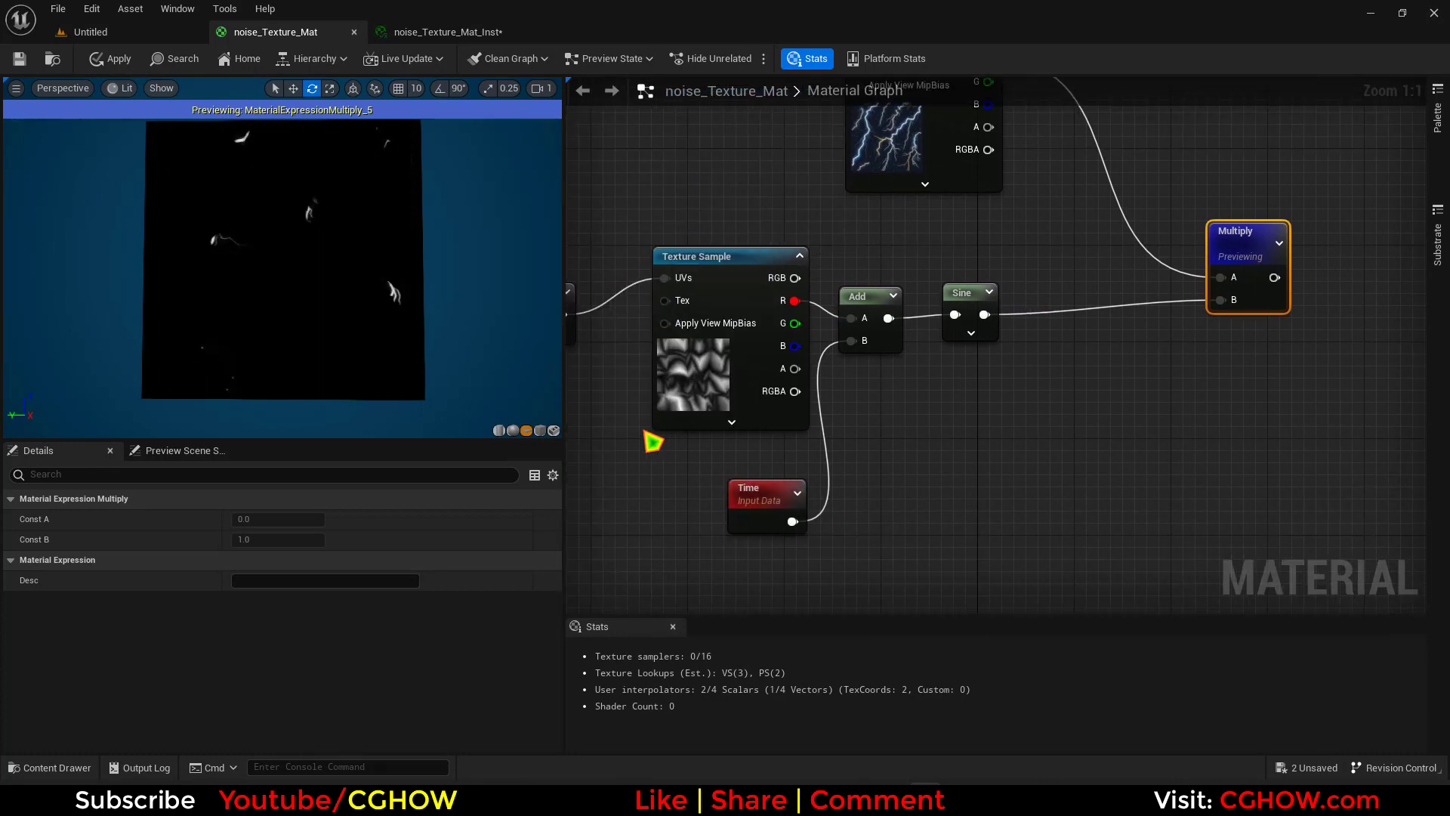
drag(738, 529, 757, 548)
right_drag(697, 493, 847, 570)
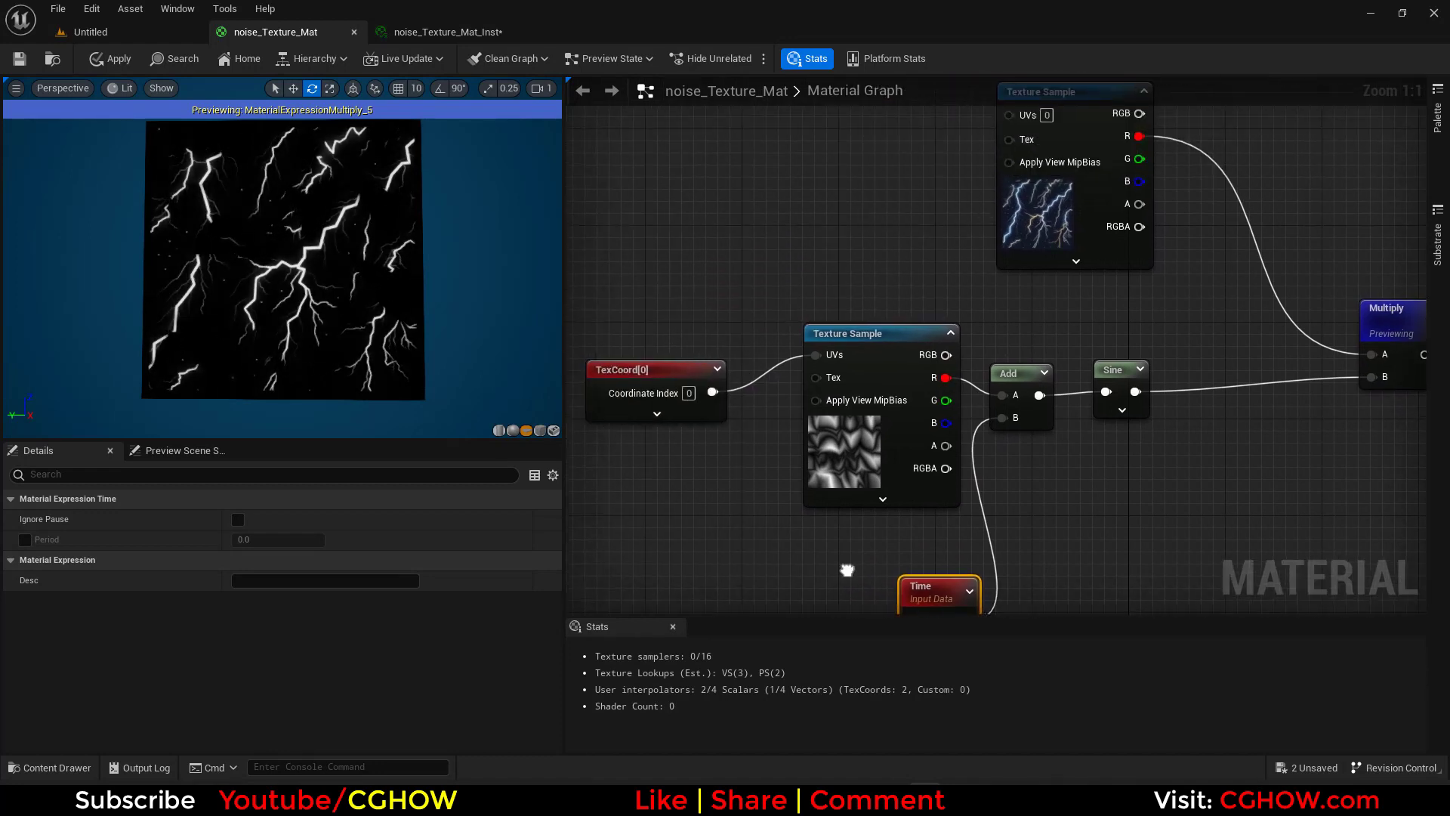
drag(653, 371, 557, 359)
click(654, 338)
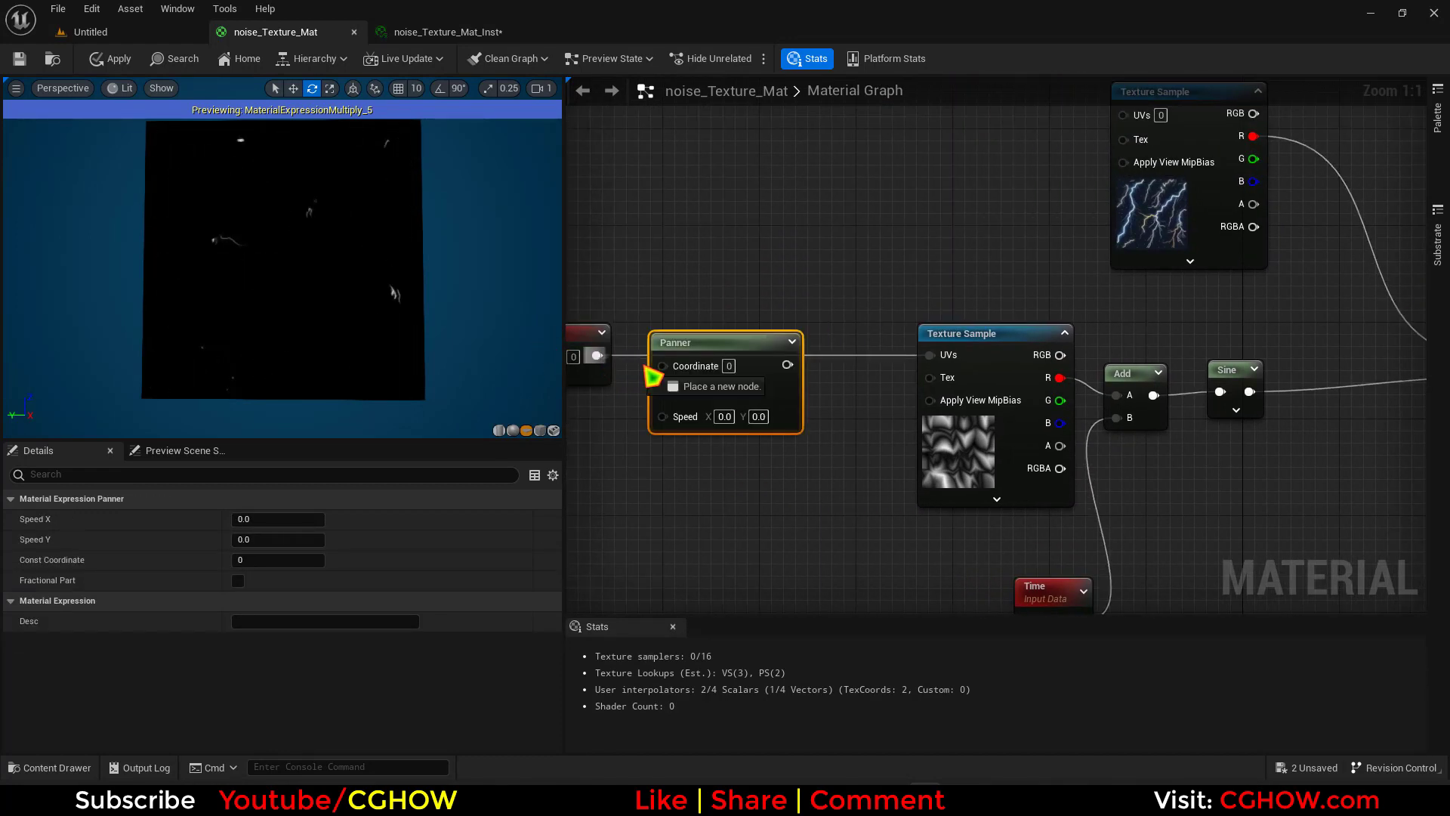